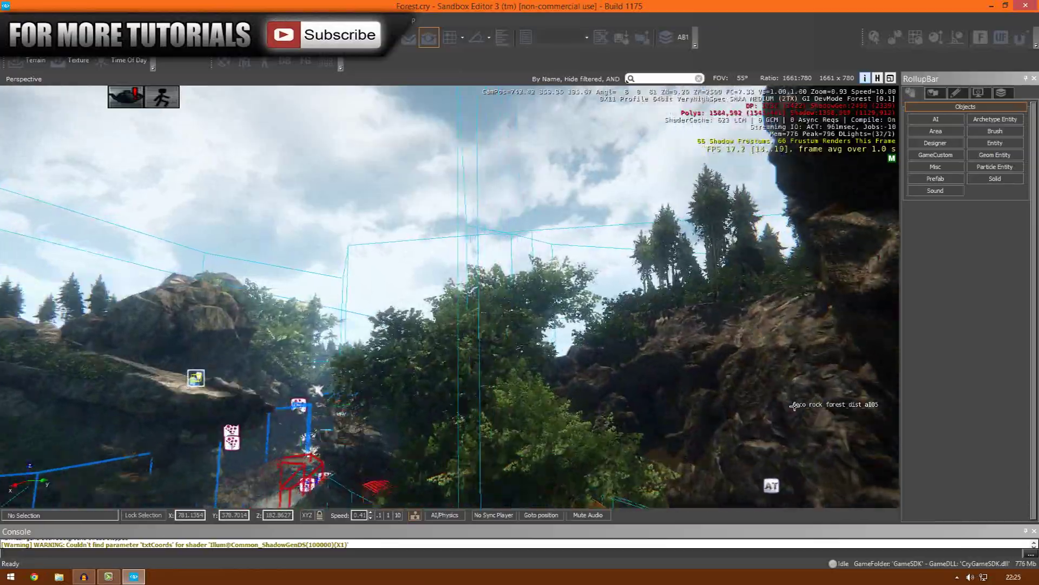
- Survey the Forest level from the treetops out to the rocky pier with the white containers and watchtower
key(w)
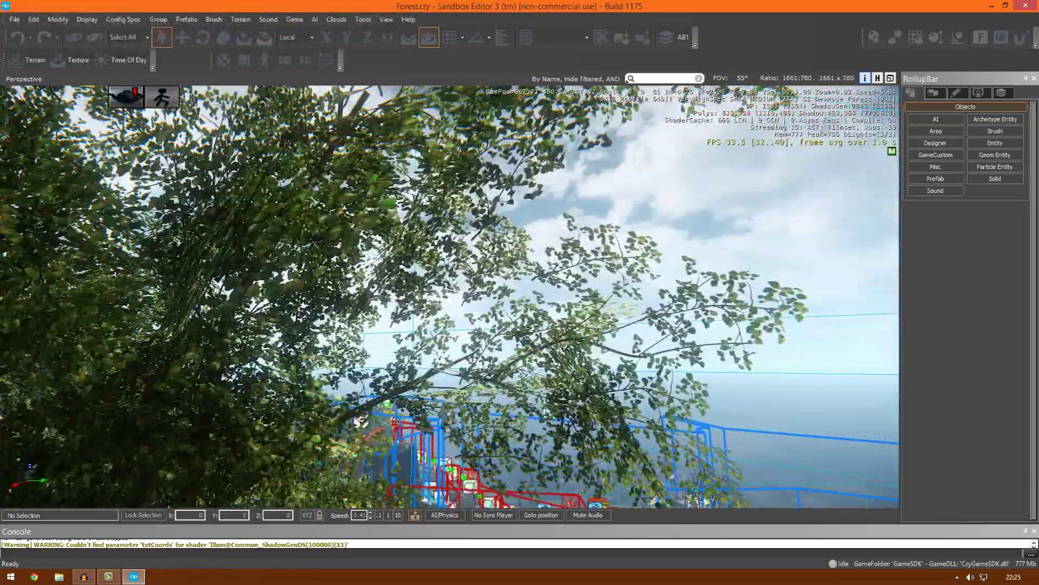
key(w)
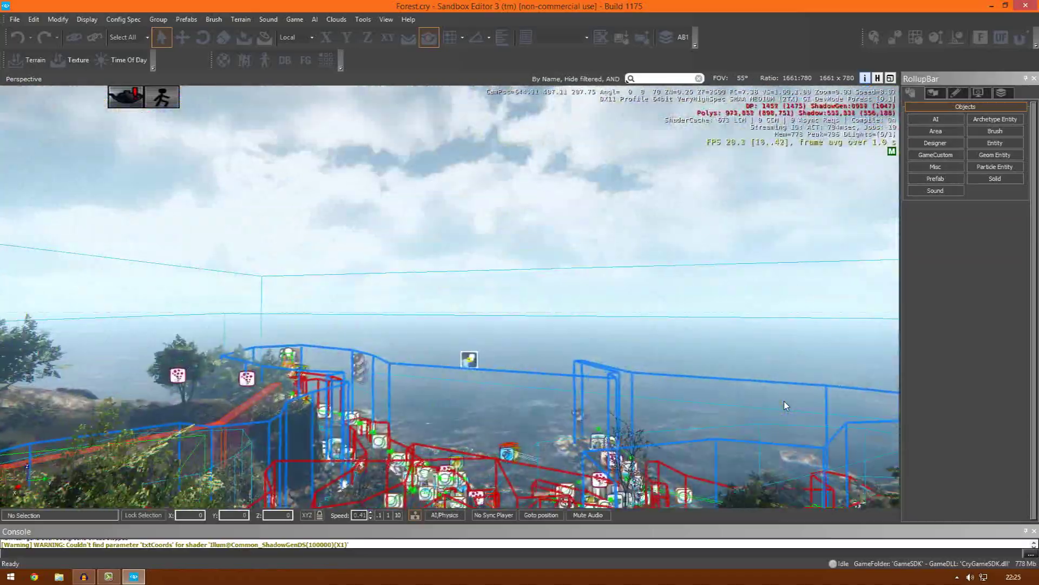
key(w)
right_drag(784, 401, 784, 400)
key(w)
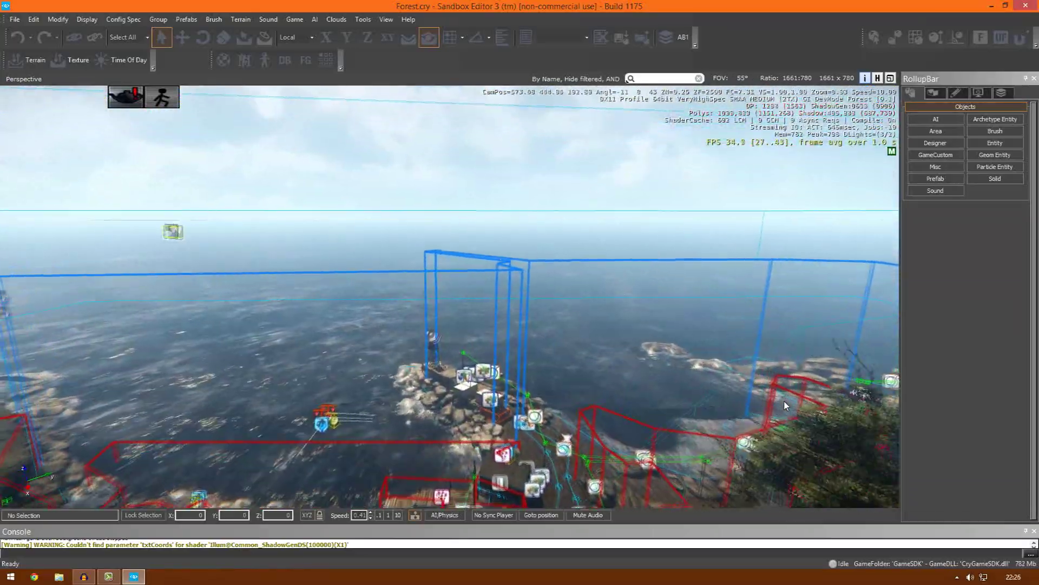
key(w)
right_drag(786, 405, 747, 351)
key(w)
key(d)
key(w)
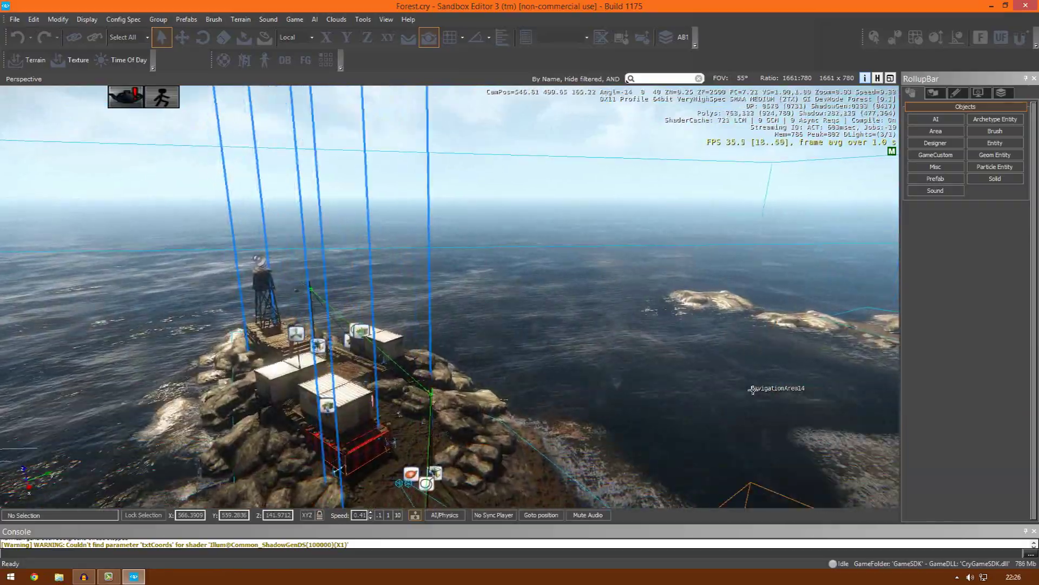
- Examine the village and the muddy shore with the beached boats below the cliff
right_drag(748, 381, 745, 381)
key(s)
key(s)
key(a)
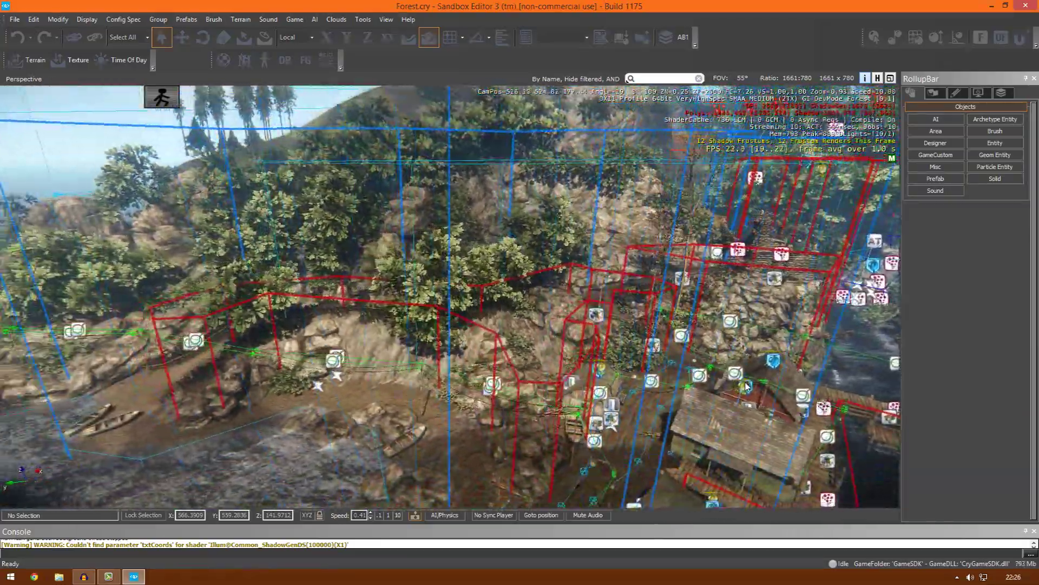
key(w)
key(w)
key(d)
right_drag(746, 387, 746, 386)
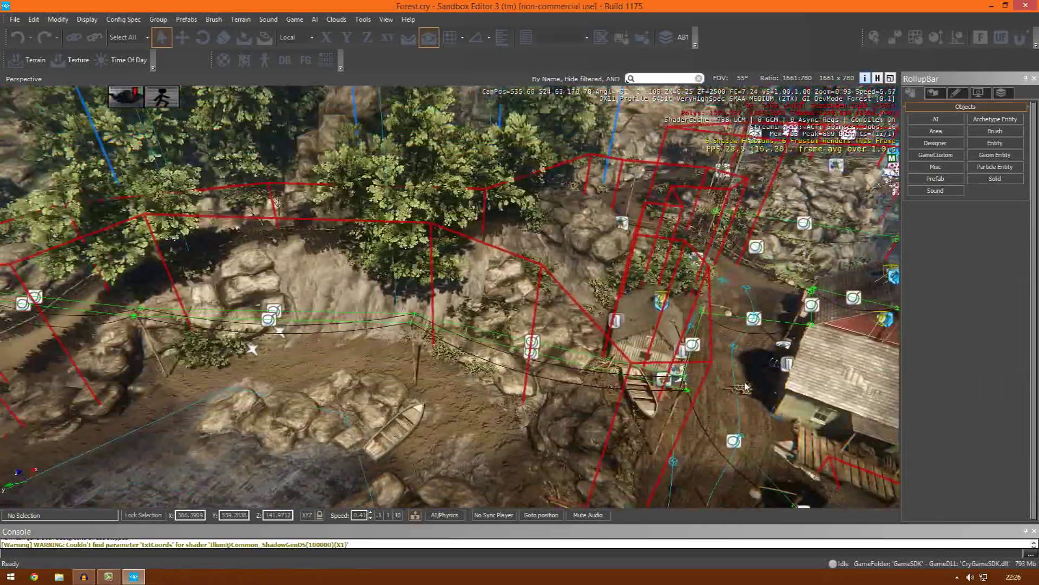
key(w)
right_drag(398, 432, 366, 414)
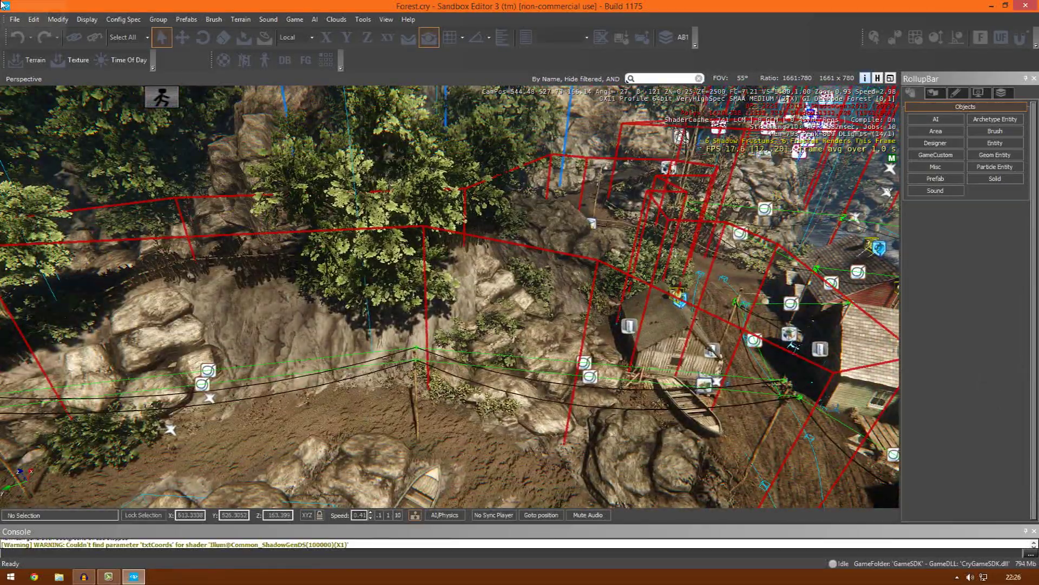
- Open the Terrain Editor to view the level's terrain map and brush settings, and close it
click(45, 63)
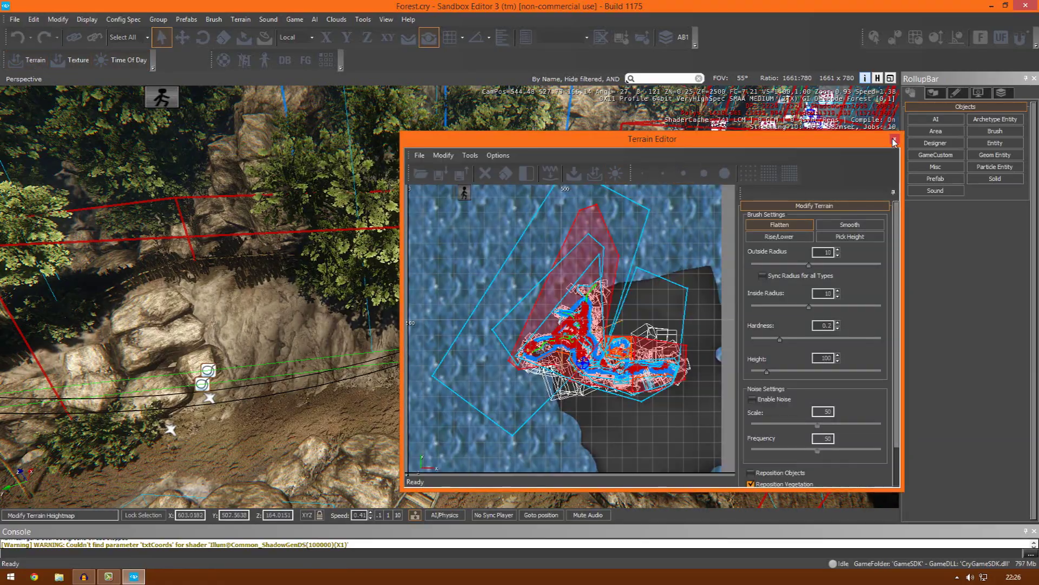
click(894, 140)
- Inspect the muddy beach around the wooden boat and the track leading to the containers
mouse_move(619, 271)
right_down()
mouse_move(579, 314)
mouse_move(516, 283)
mouse_move(539, 260)
mouse_move(617, 238)
mouse_move(606, 256)
mouse_move(627, 260)
mouse_move(608, 266)
right_up()
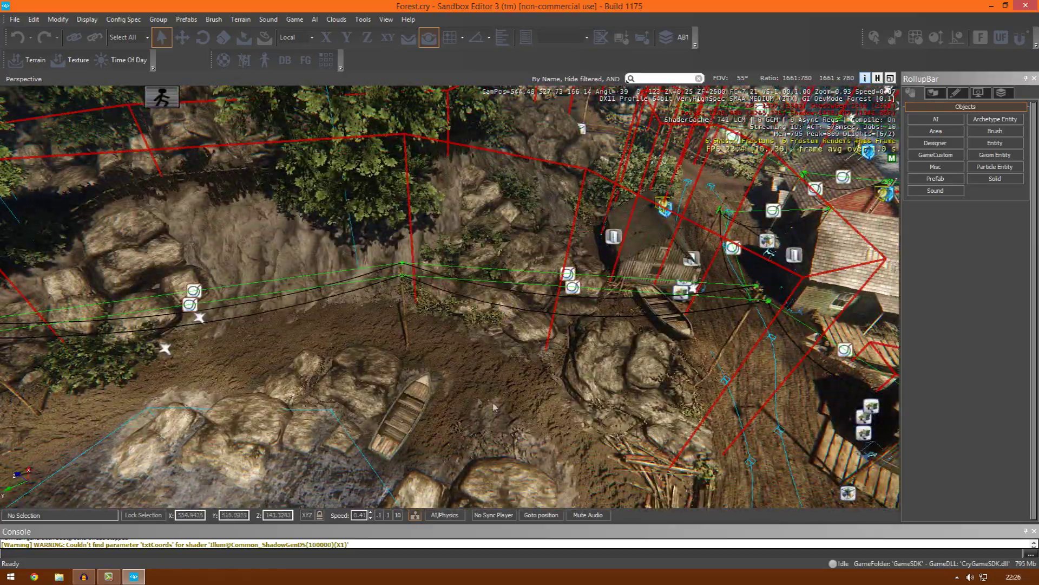
right_drag(428, 394, 532, 349)
key(a)
key(s)
key(a)
key(w)
right_drag(532, 349, 464, 350)
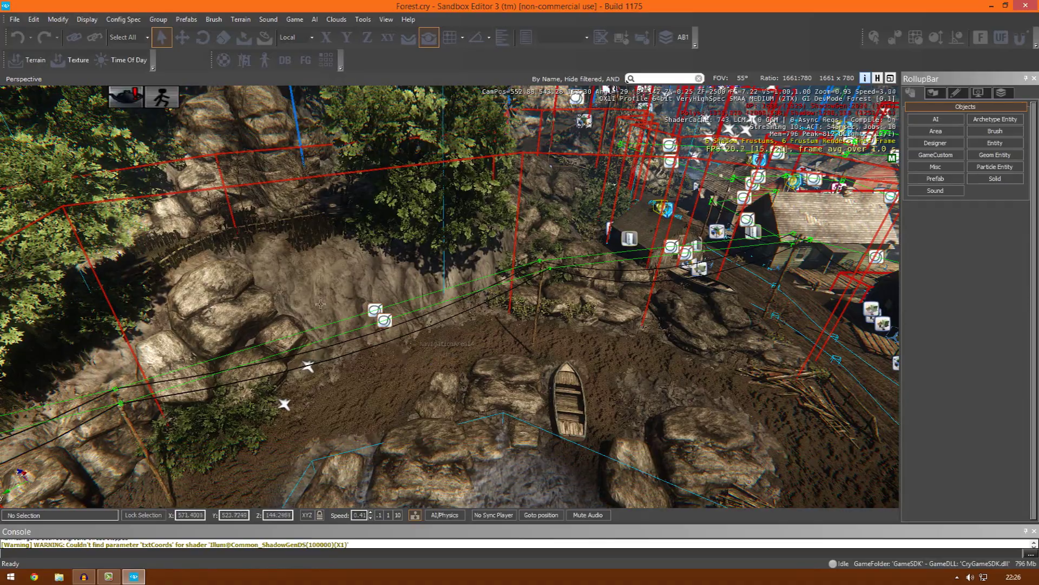
right_drag(384, 358, 608, 276)
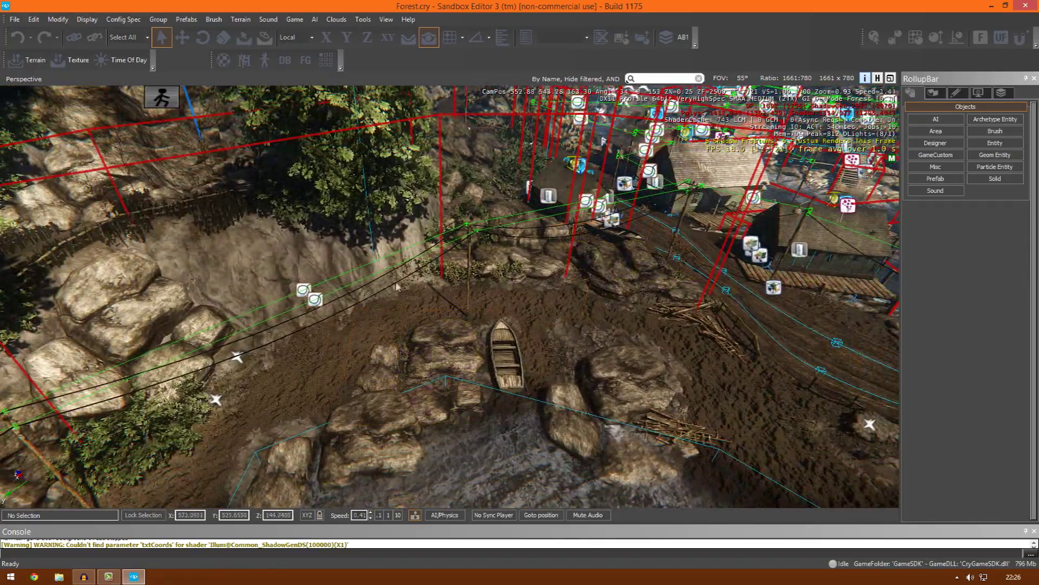
mouse_move(550, 250)
right_down()
mouse_move(844, 217)
mouse_move(704, 187)
mouse_move(877, 195)
mouse_move(633, 176)
mouse_move(834, 271)
mouse_move(547, 248)
right_up()
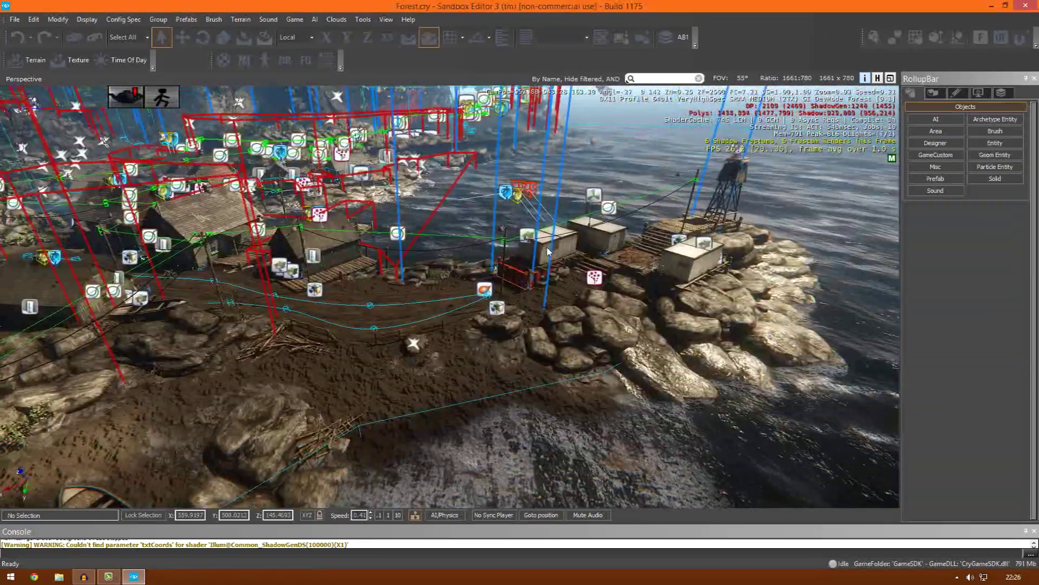
key(w)
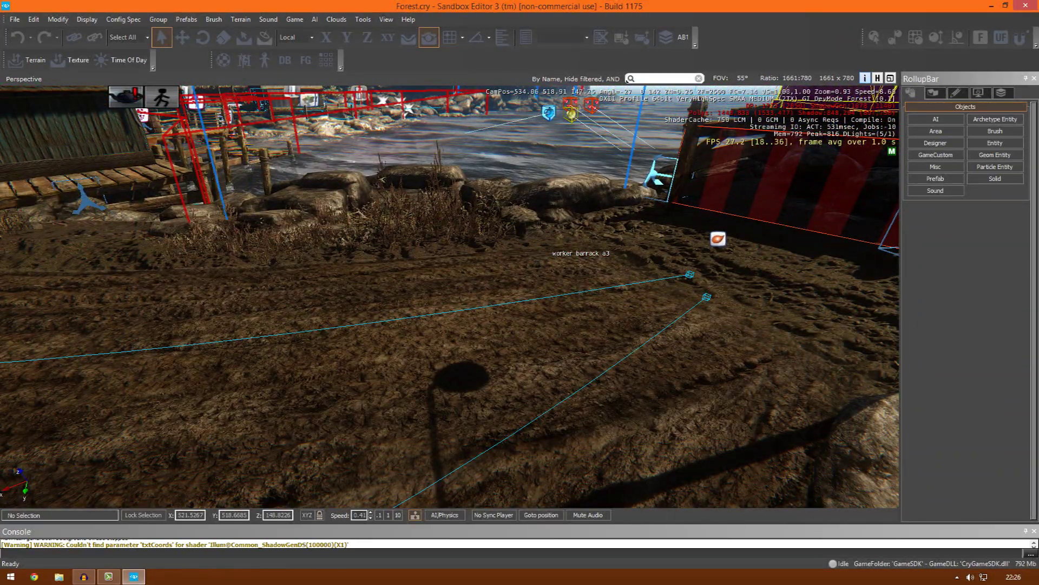
- Play-test the level in game mode by running up the muddy track to the rocks, and return to editing
key(ctrl+g)
mouse_move(450, 297)
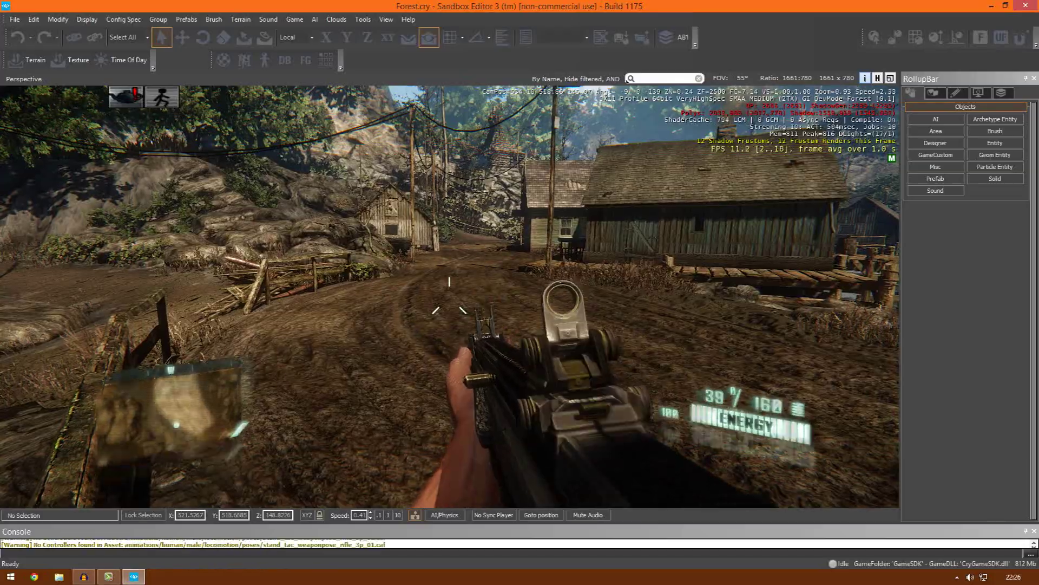
key(shift+w)
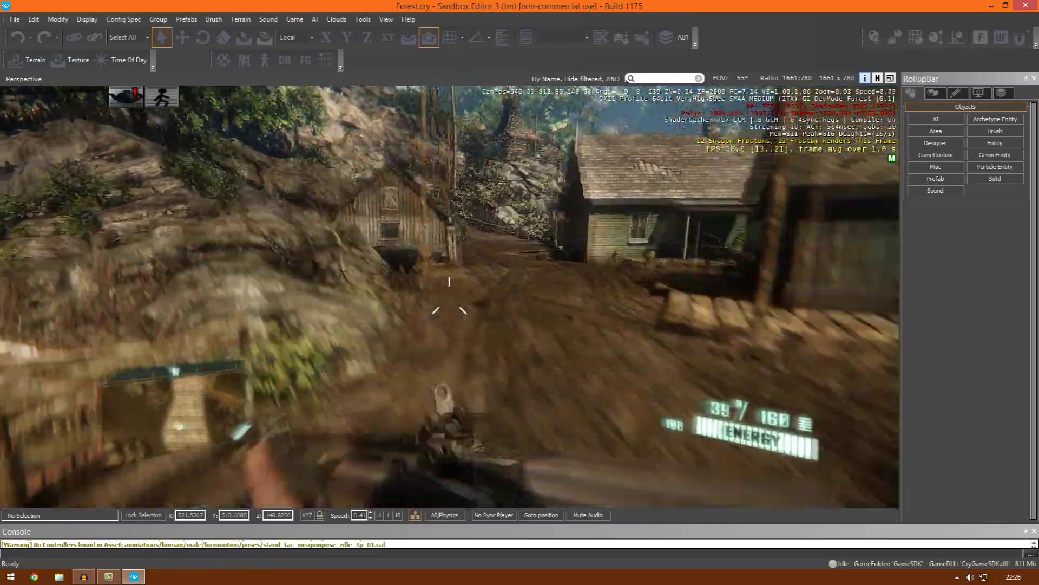
key(w)
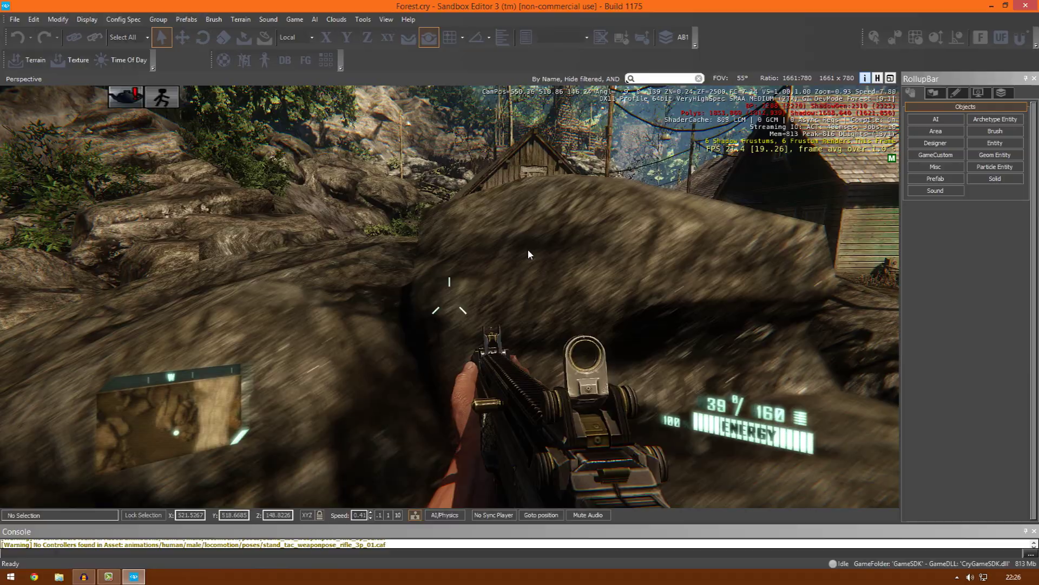
key(Escape)
- Start modifying the terrain with the Flatten brush and reduce its outside radius to about 3.55
right_drag(542, 304, 568, 284)
key(w)
key(s)
key(w)
key(a)
right_drag(58, 329, 31, 249)
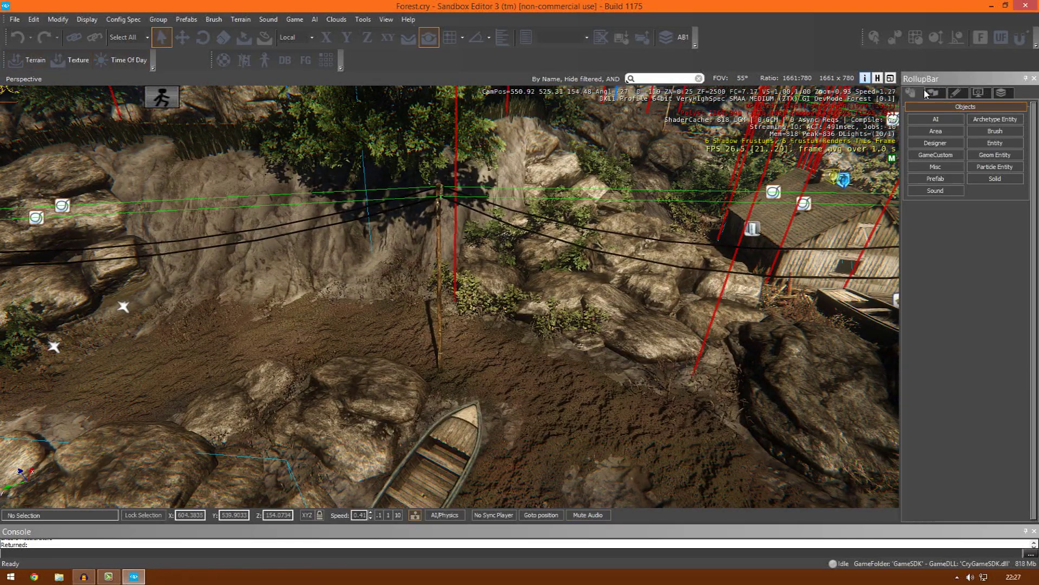
click(942, 120)
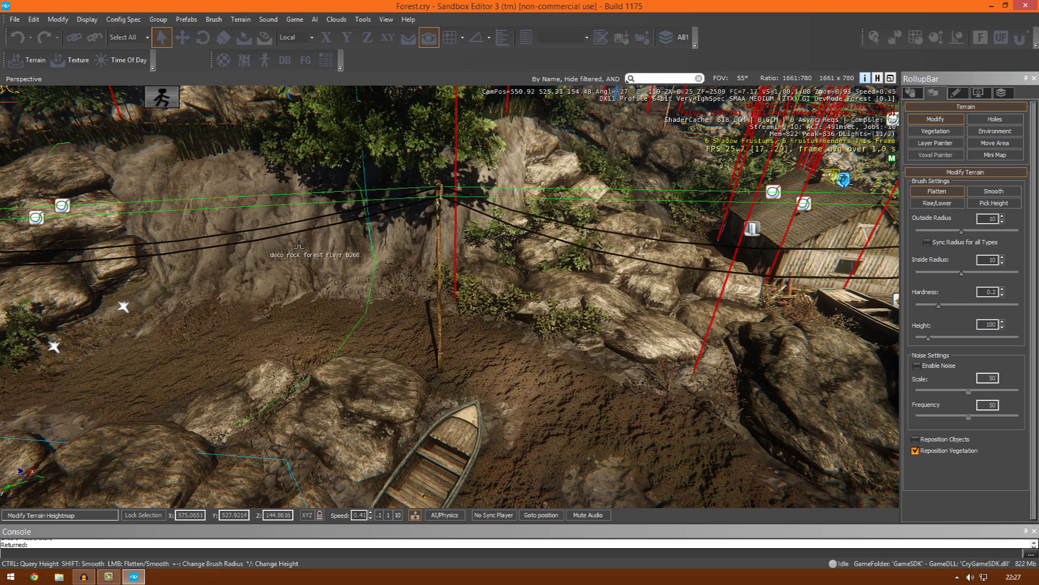
drag(962, 230, 942, 233)
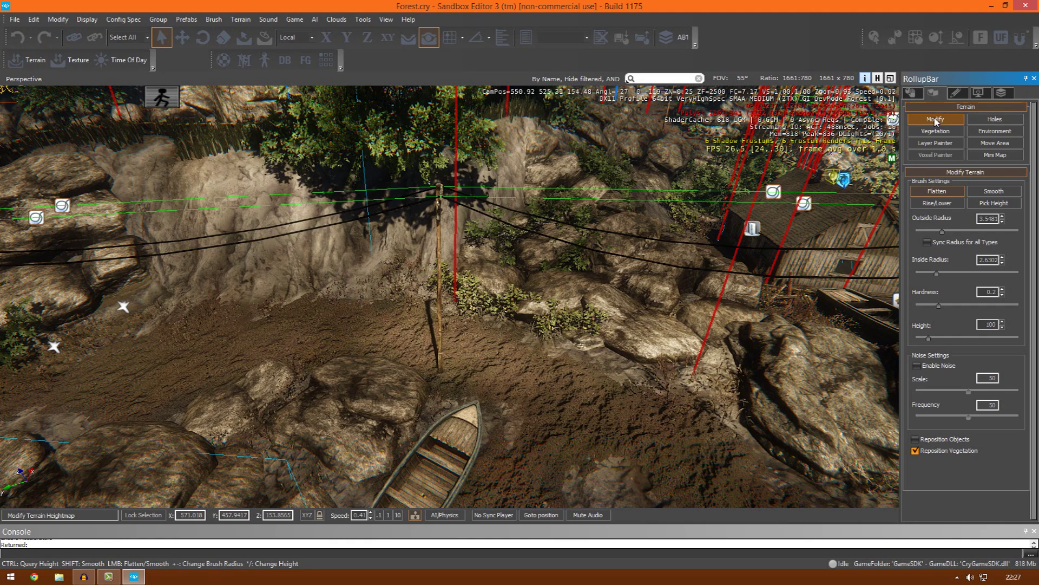
- Bring up the separate Terrain Editor window to view its Flatten brush settings, and dismiss it
click(31, 60)
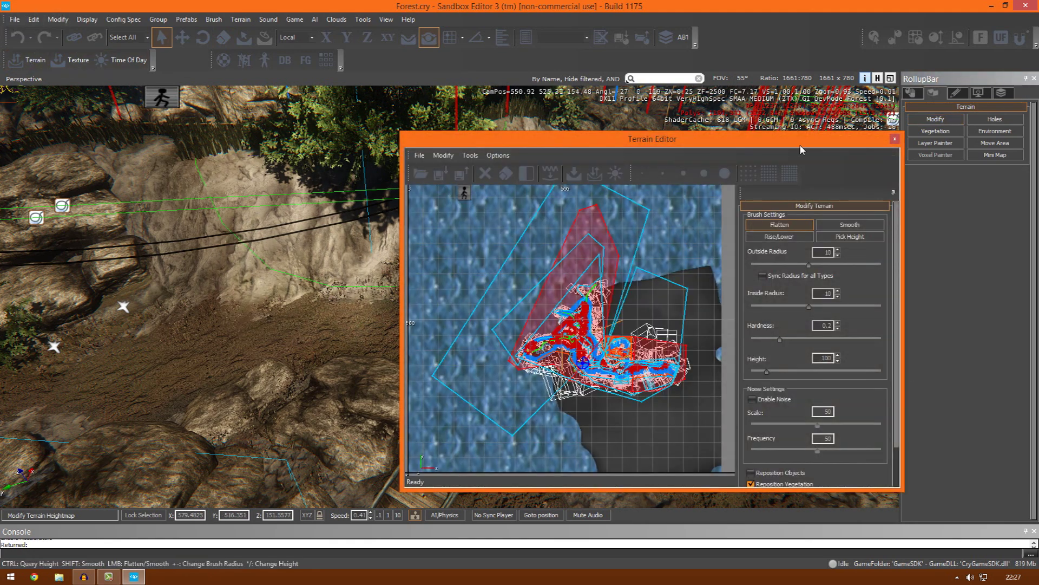
click(894, 139)
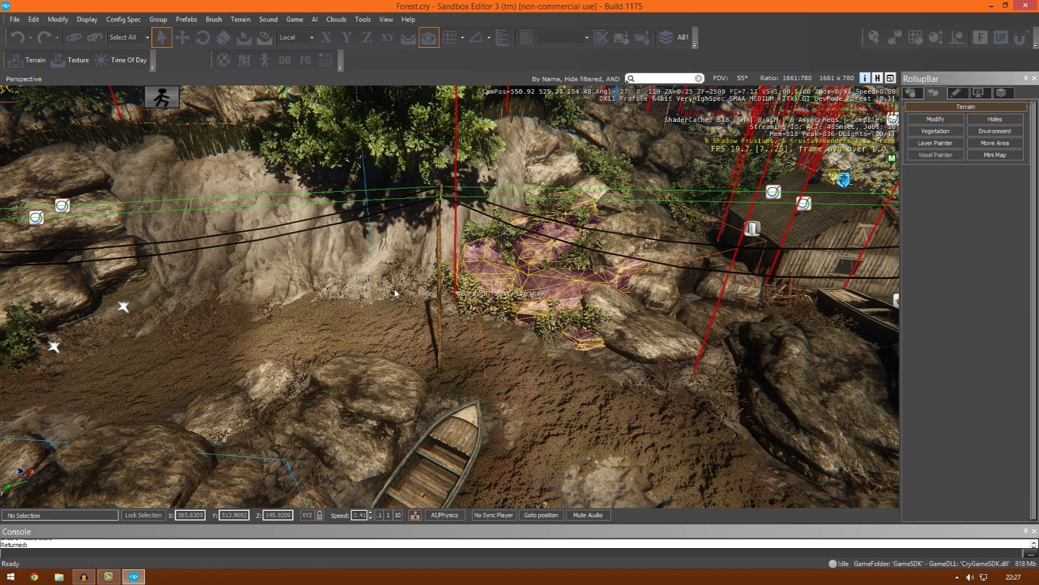
- Restart terrain modification, reduce the Flatten brush's outside radius, and switch to the Smooth brush
right_drag(360, 298, 371, 308)
click(936, 119)
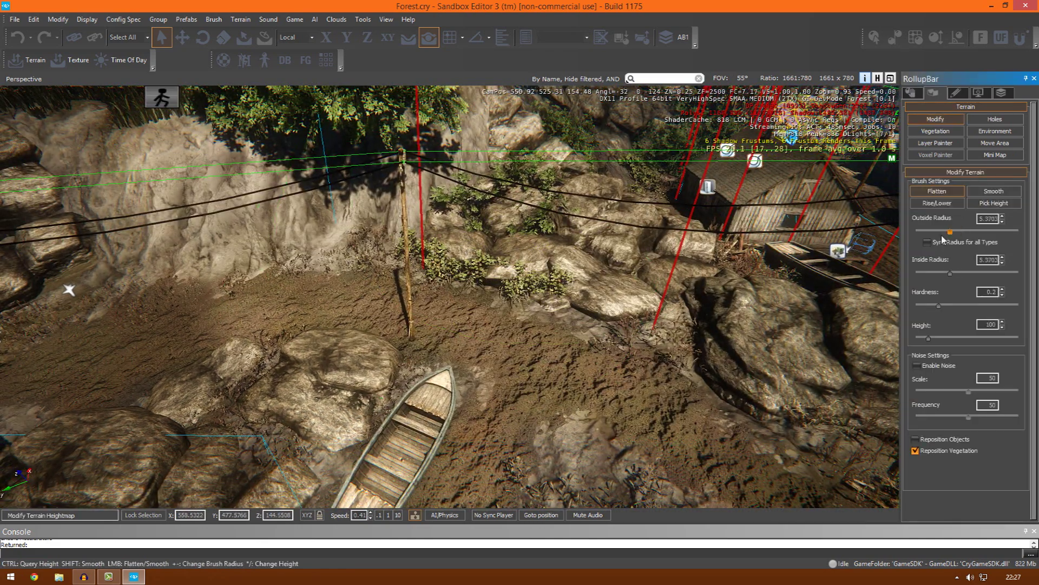
drag(962, 231, 935, 241)
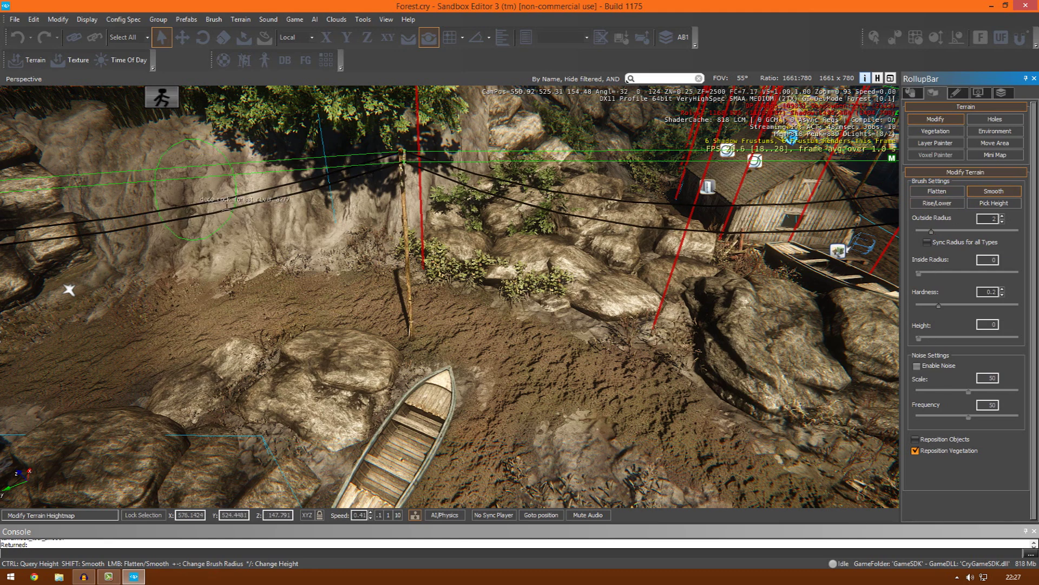
key(shift)
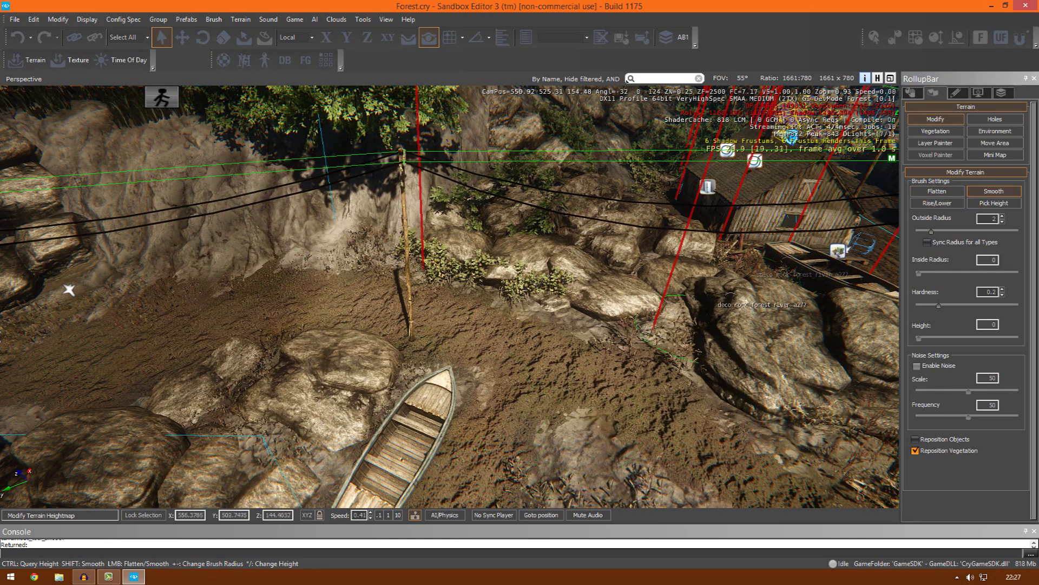
- Raise the muddy ground beside the boat and below the cliff with the Rise/Lower brush at outside radius 2 and height 1
click(938, 203)
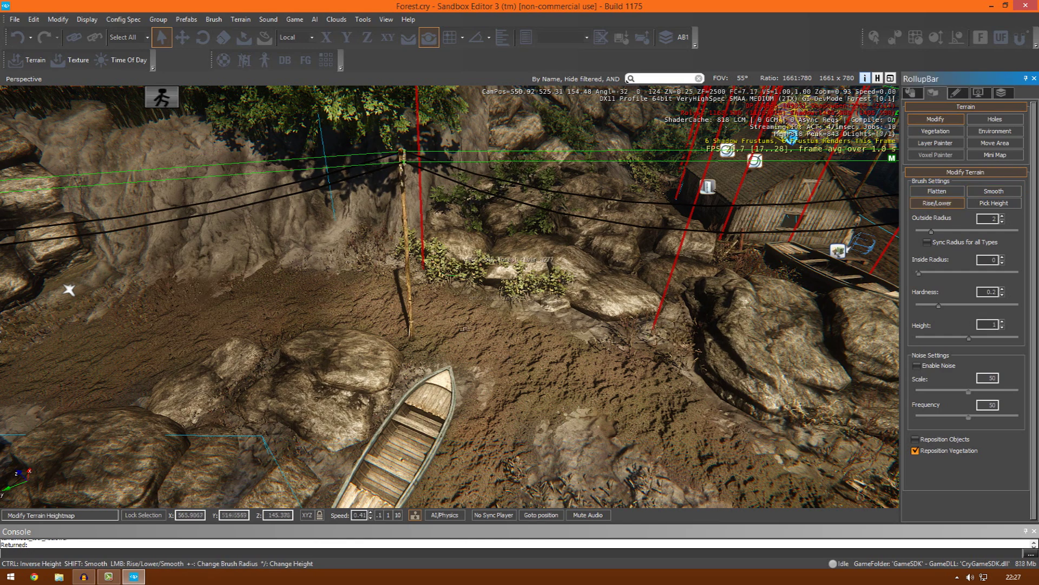
mouse_move(564, 373)
mouse_down()
mouse_move(531, 352)
mouse_move(618, 368)
mouse_move(655, 433)
mouse_move(337, 272)
mouse_up()
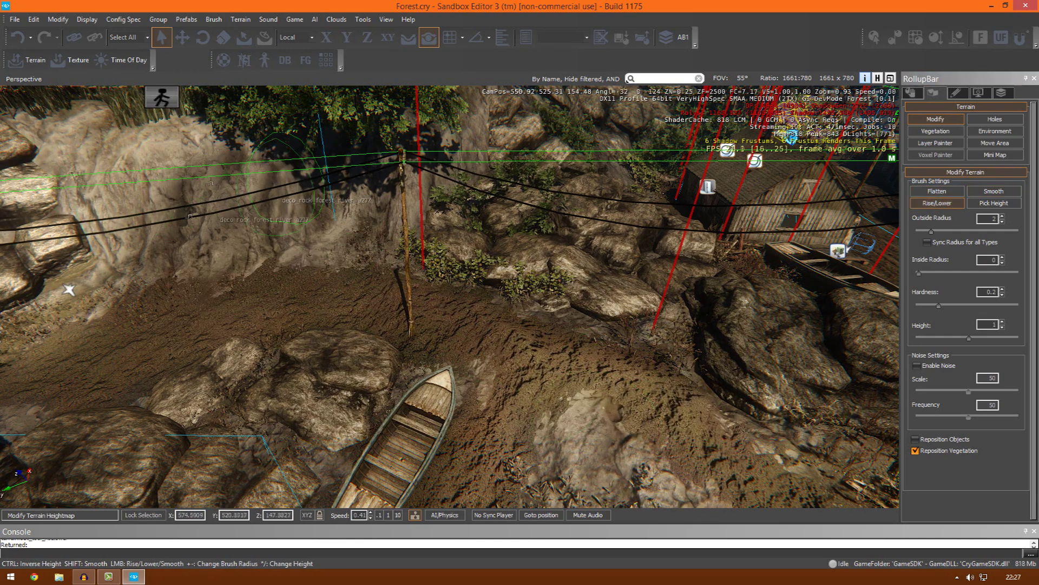
mouse_move(153, 232)
mouse_down()
mouse_move(178, 336)
mouse_move(269, 330)
mouse_up()
- Compare the Objects and Terrain tool sets by alternating between them, reopen the terrain modification settings, and return to Objects
right_drag(269, 328, 366, 341)
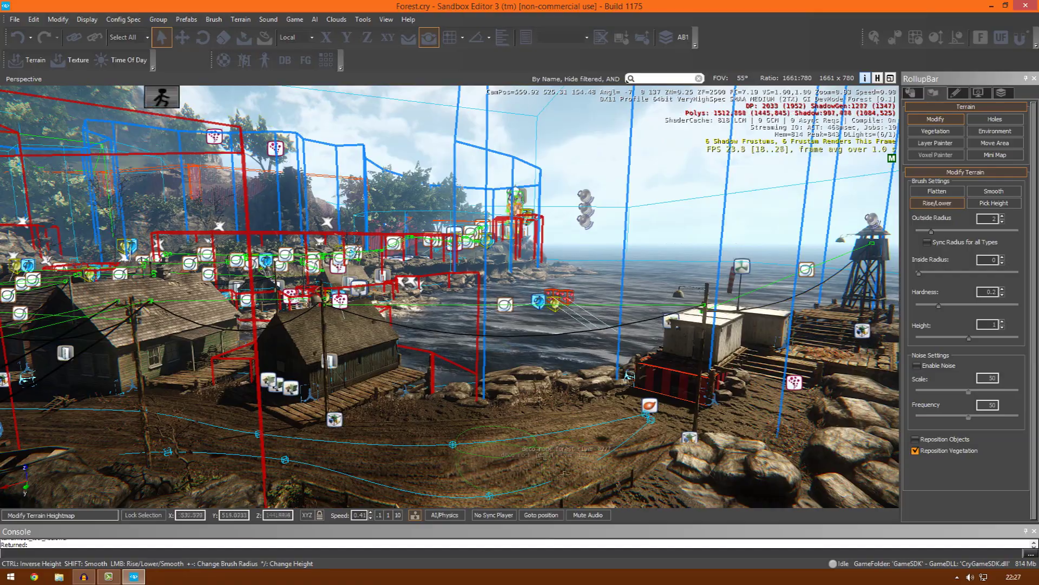
right_drag(571, 415, 626, 345)
key(w)
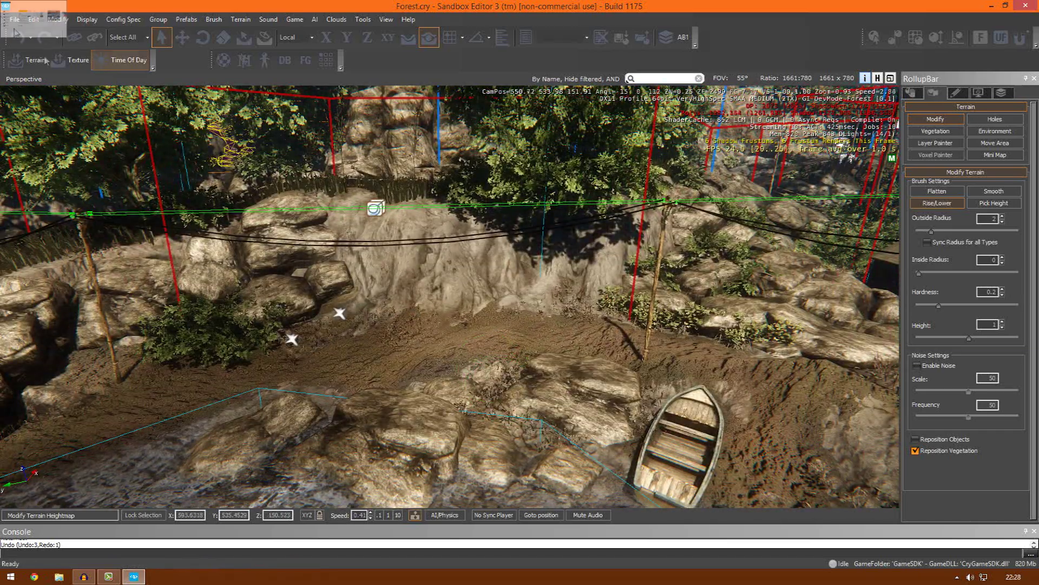
click(920, 93)
click(932, 93)
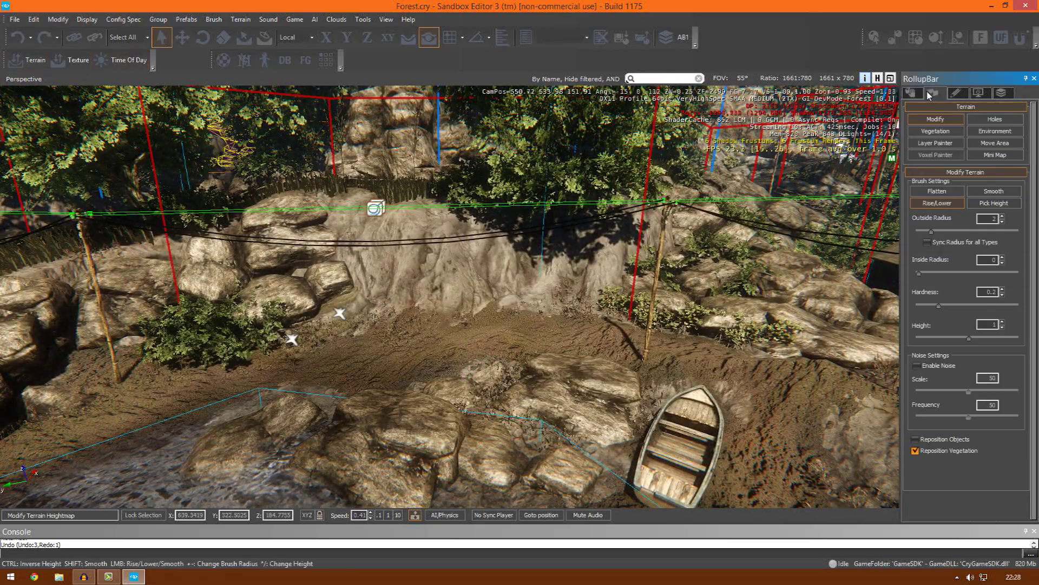
click(919, 94)
click(932, 93)
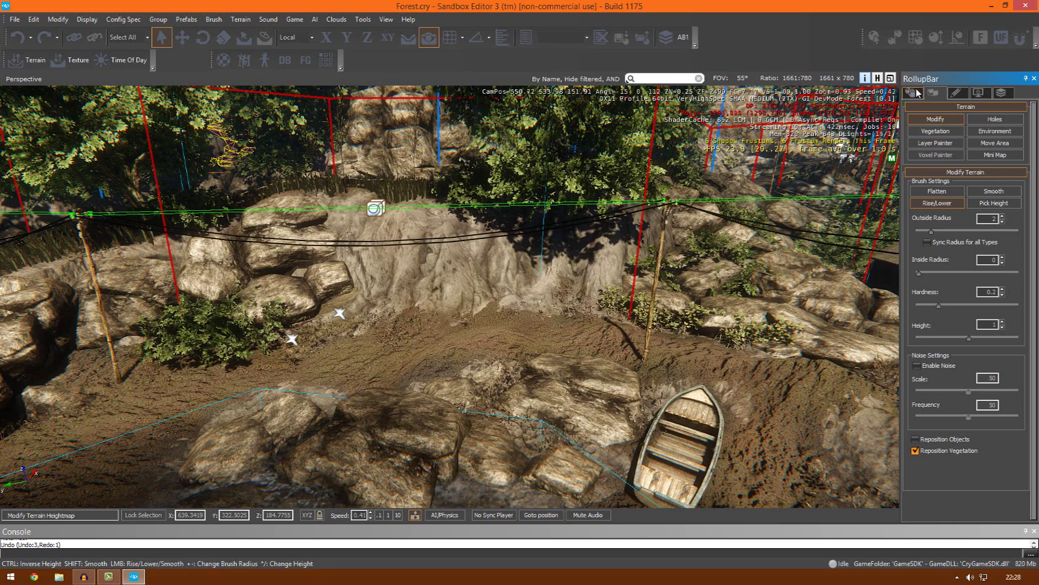
click(919, 93)
click(932, 94)
click(937, 118)
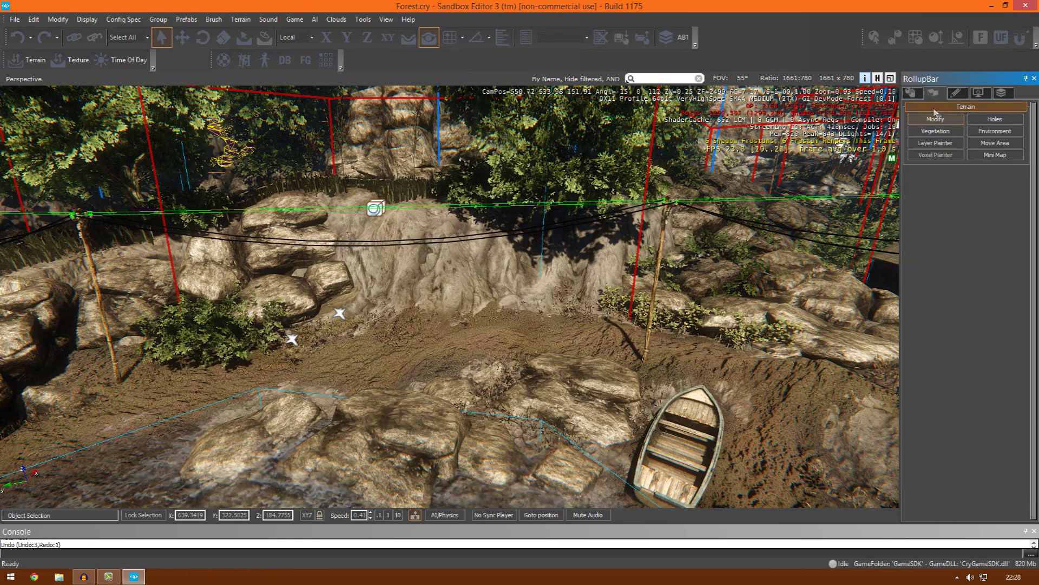
click(910, 94)
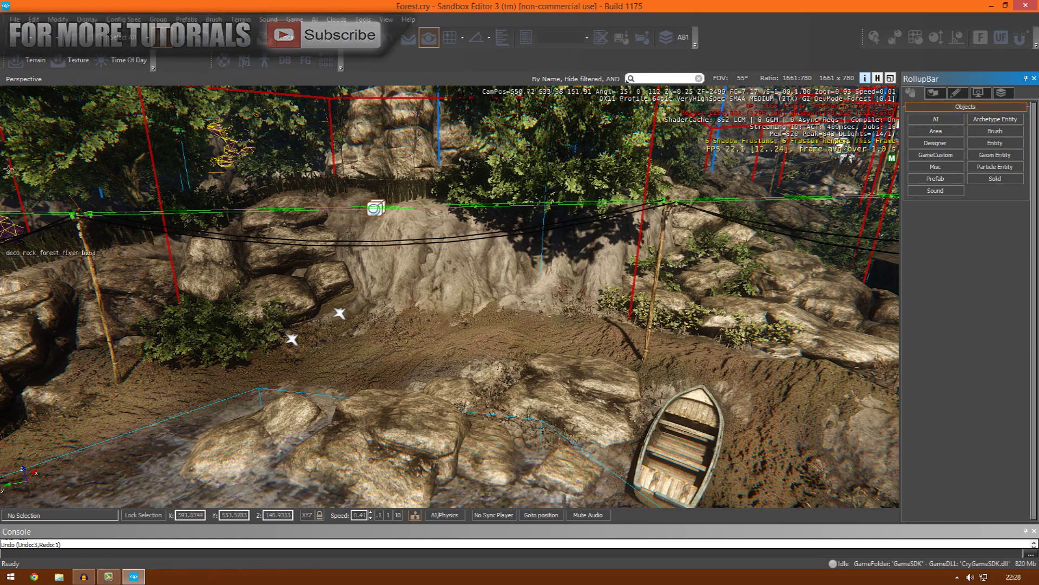
- Open the Terrain Editor showing the Rise/Lower brush settings, move its window slightly, and close it
click(32, 59)
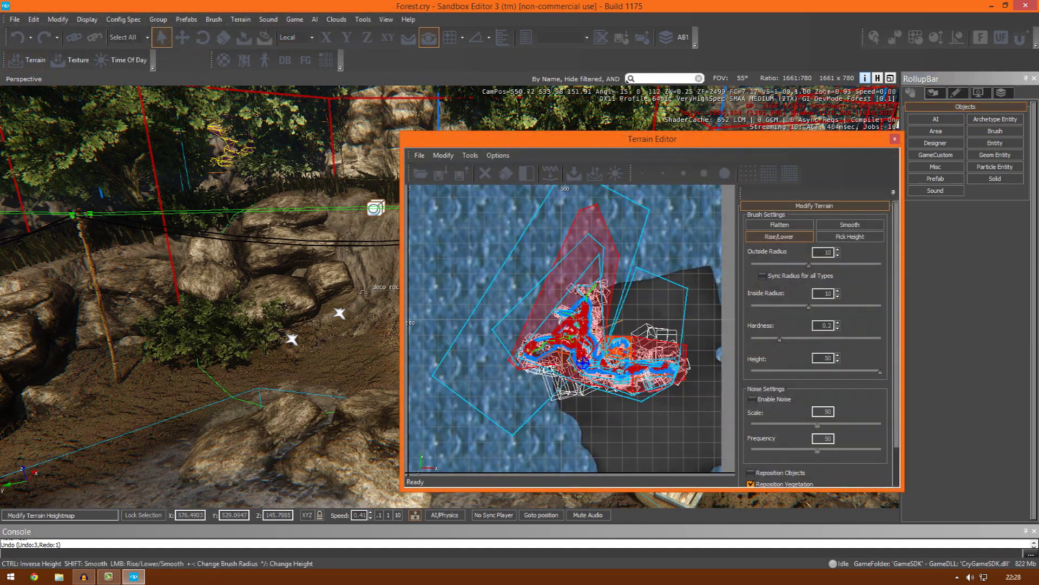
drag(877, 140, 903, 133)
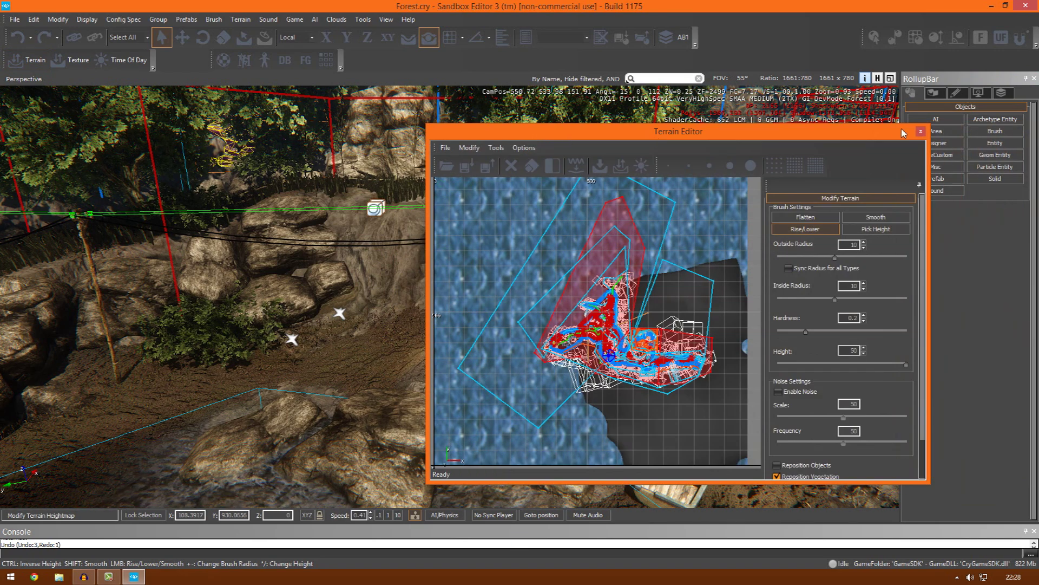
click(922, 132)
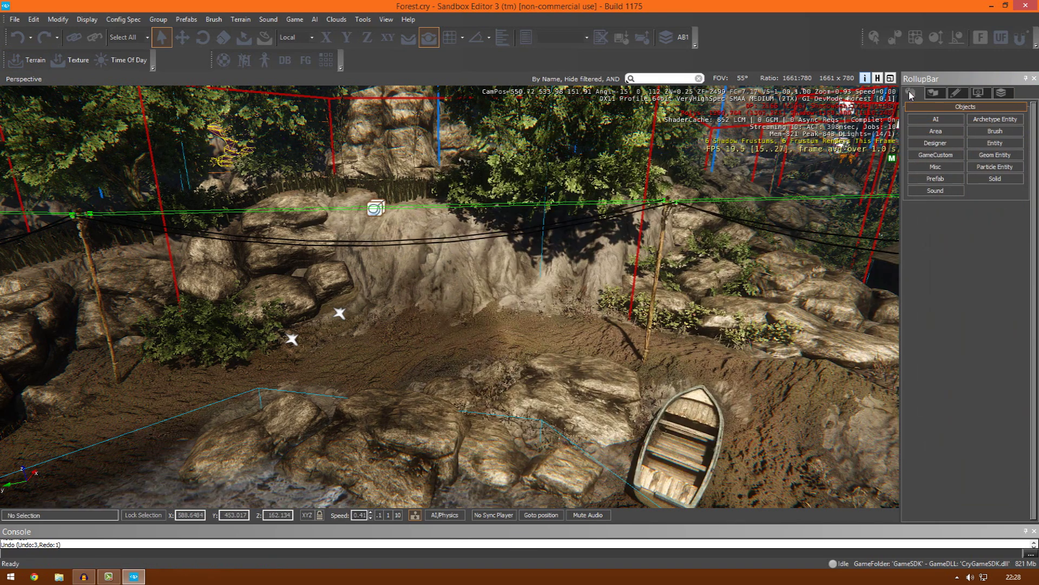
- Show the terrain tool set, start terrain height modification, and return to the object tool set
click(933, 93)
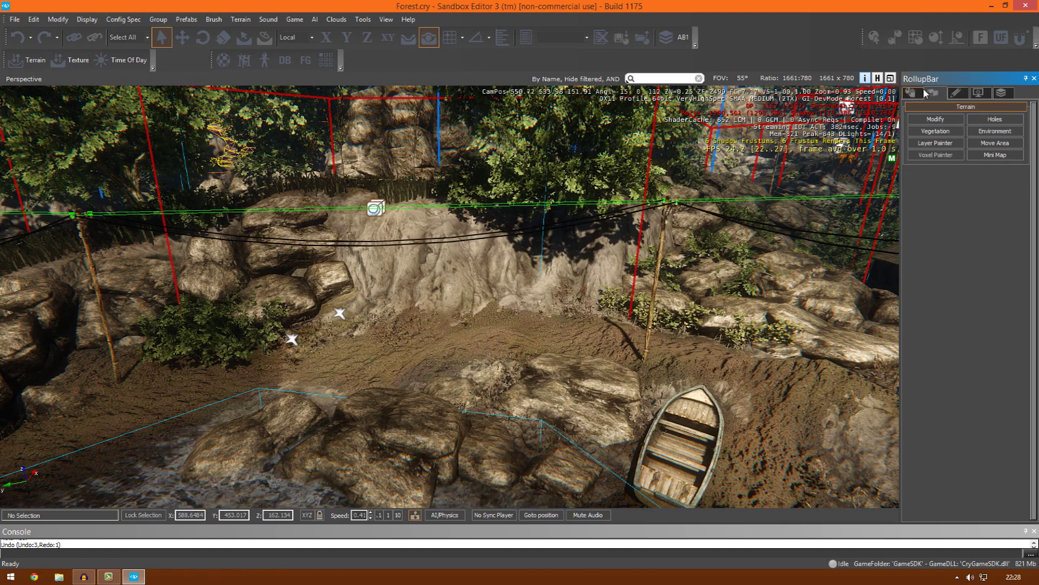
click(939, 118)
click(912, 93)
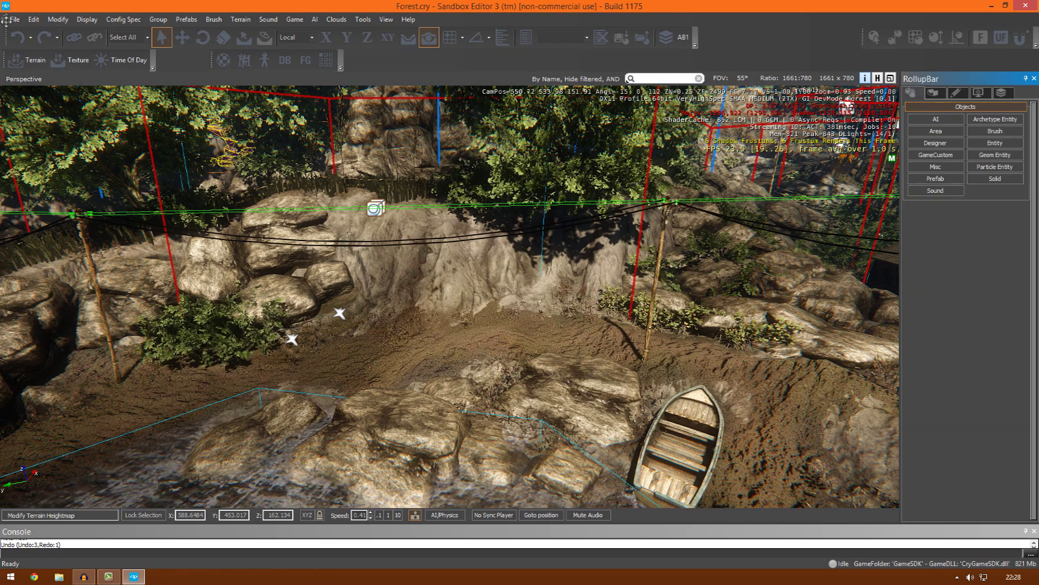
- Open the Terrain Editor, close and reopen it, and move its window over the middle of the viewport
click(32, 60)
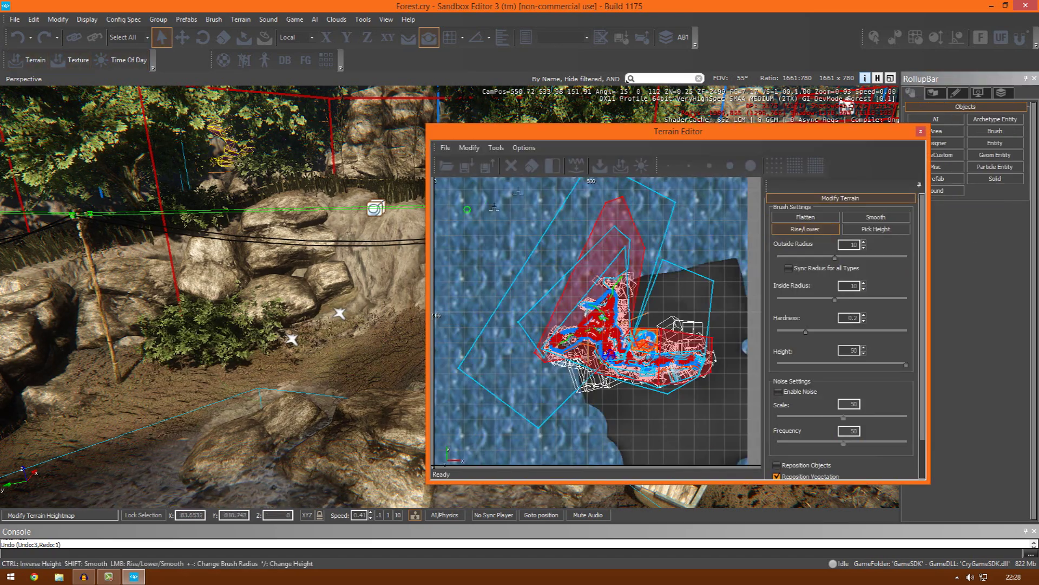
click(920, 132)
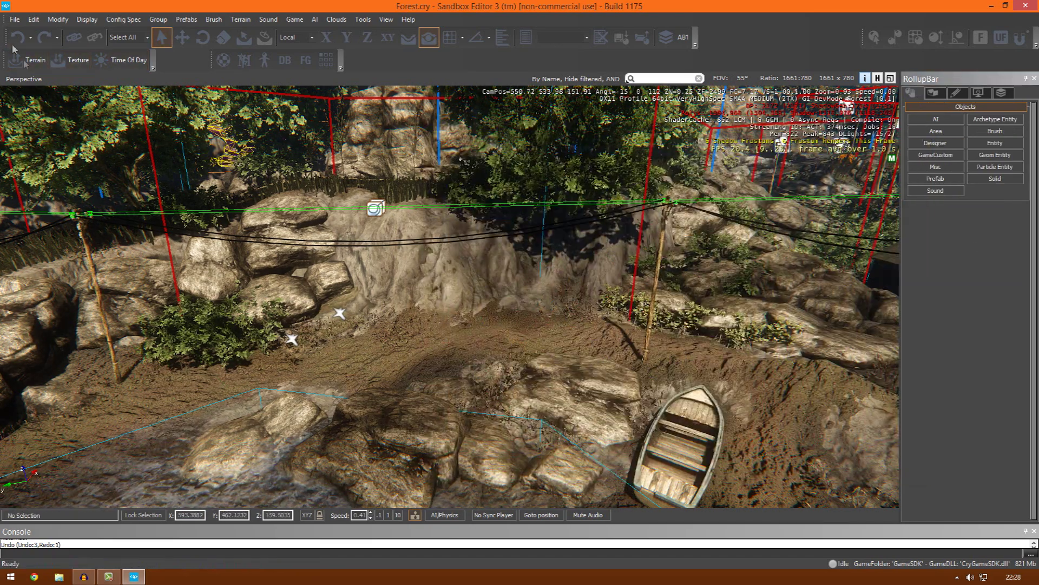
click(35, 60)
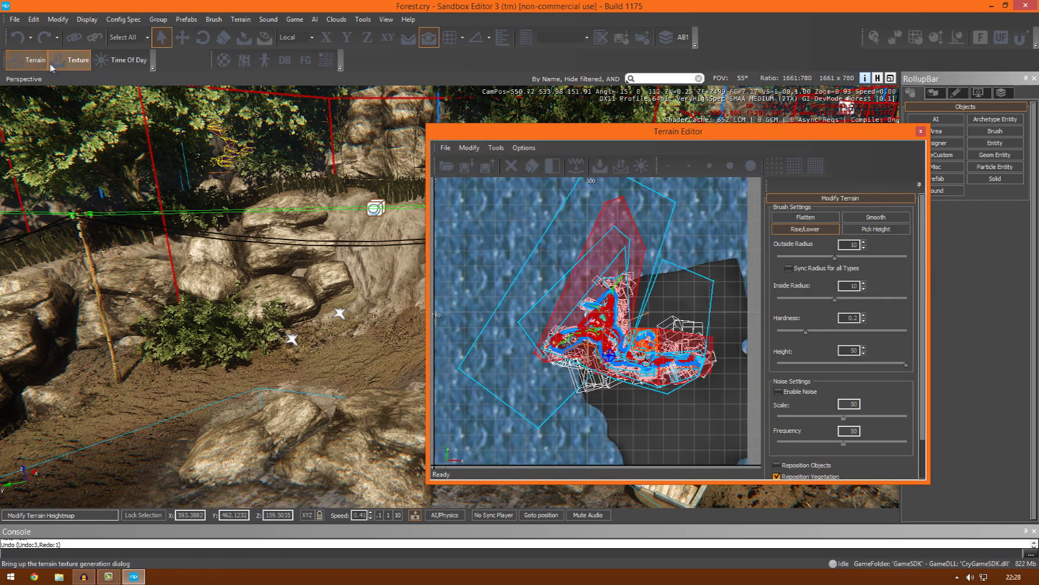
drag(641, 140, 474, 140)
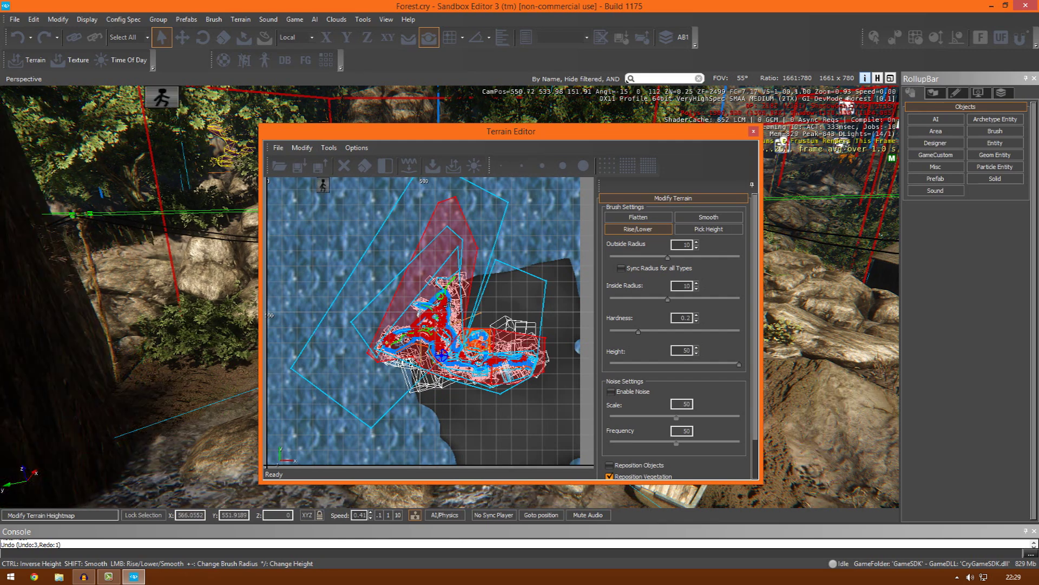
- Try raising and lowering the terrain on the map with Rise/Lower at outside radius 10 and height 50, and undo it
click(447, 311)
ctrl+click(447, 312)
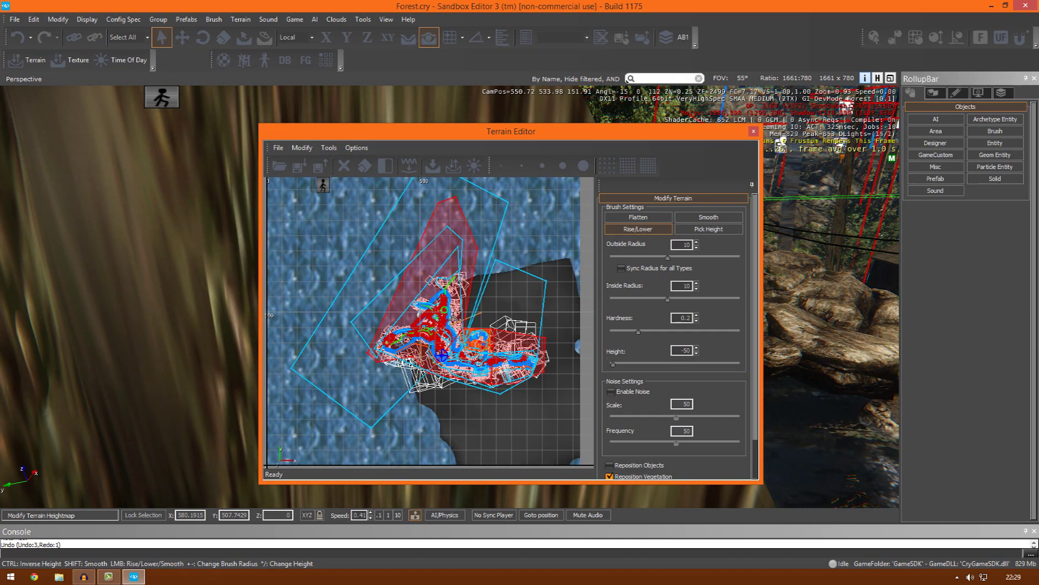
key(s)
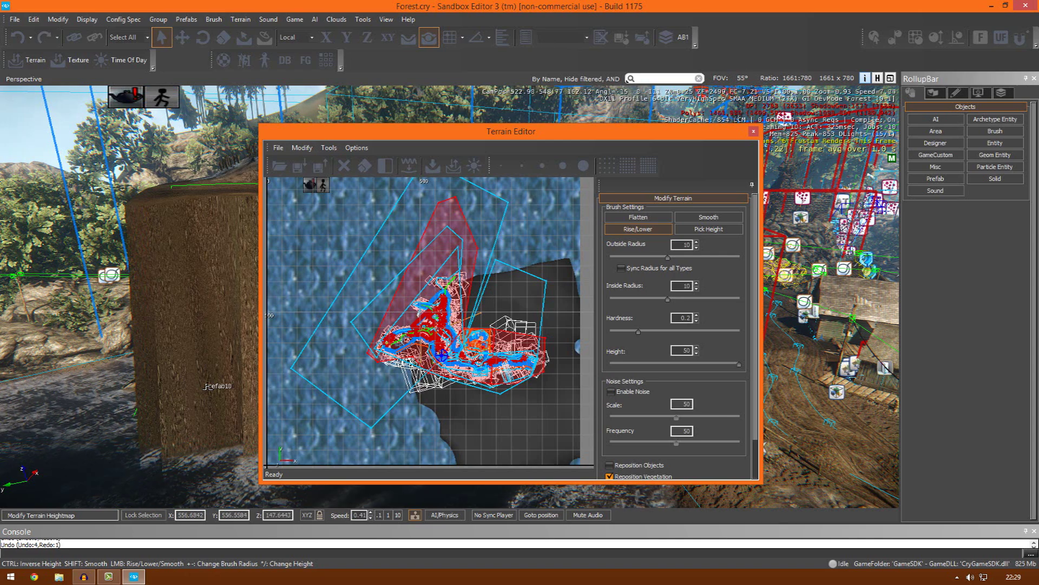
key(ctrl+z)
- Reposition the Terrain Editor window and look over the shoreline and open water in the viewport
drag(449, 138, 847, 129)
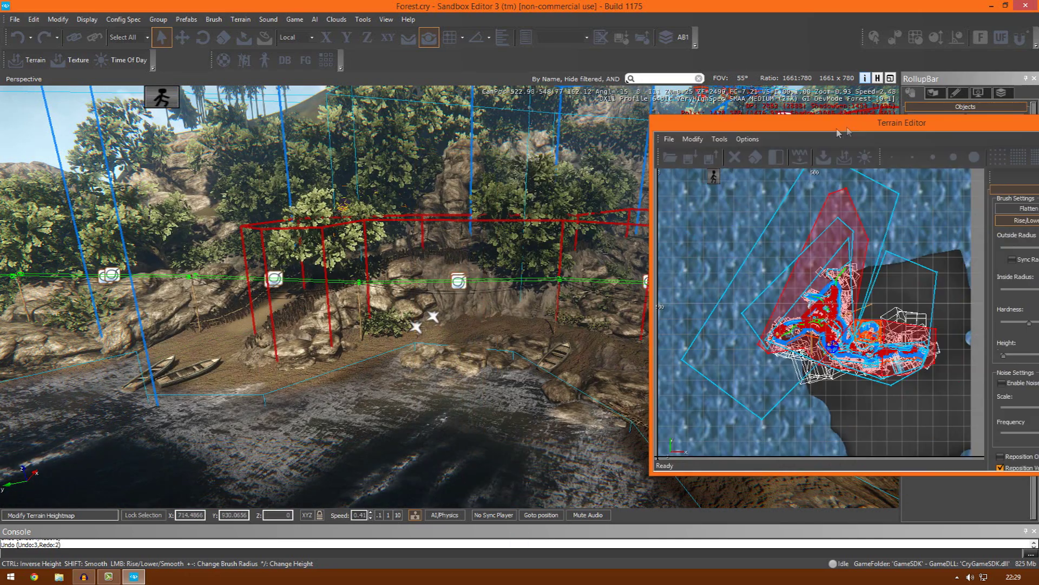
right_drag(492, 360, 590, 369)
mouse_move(492, 362)
mouse_down()
mouse_move(573, 417)
mouse_move(601, 374)
mouse_up()
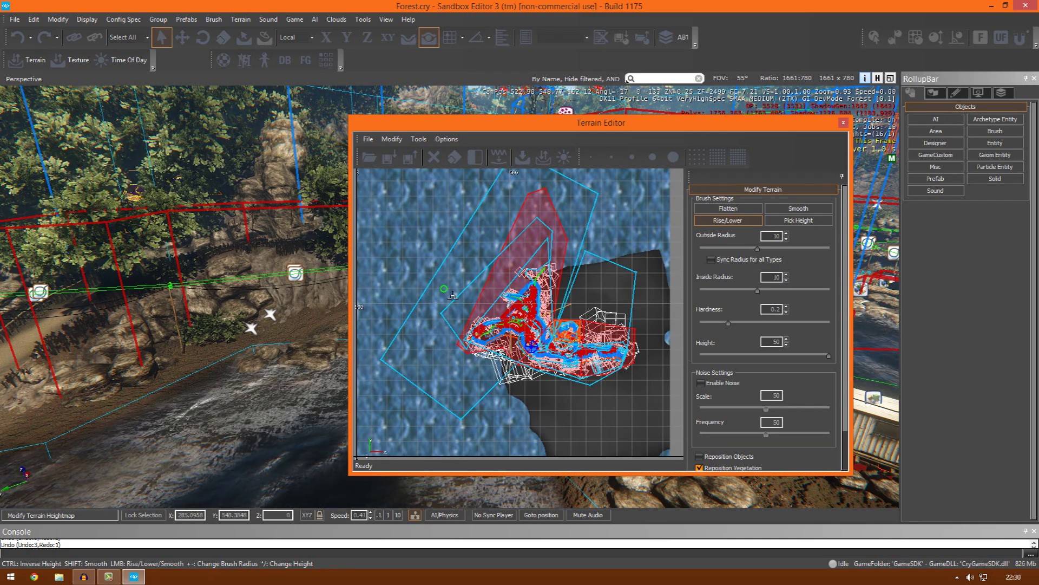
mouse_move(214, 366)
right_down()
mouse_move(200, 366)
mouse_move(213, 366)
right_up()
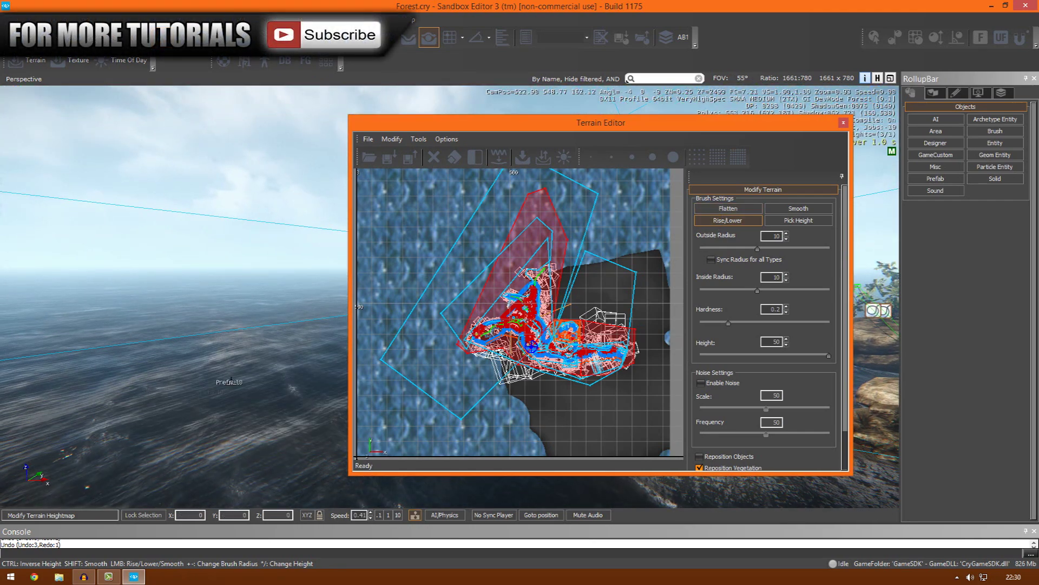
- Set the Rise/Lower brush's height to 20, switch to the Flatten brush, and close the Terrain Editor
drag(741, 355, 725, 356)
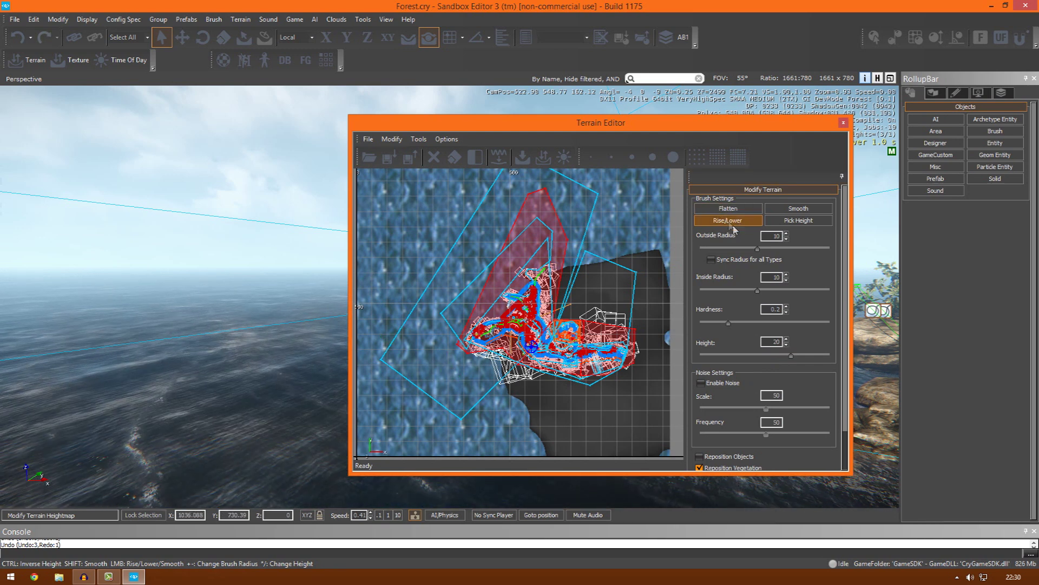
click(728, 208)
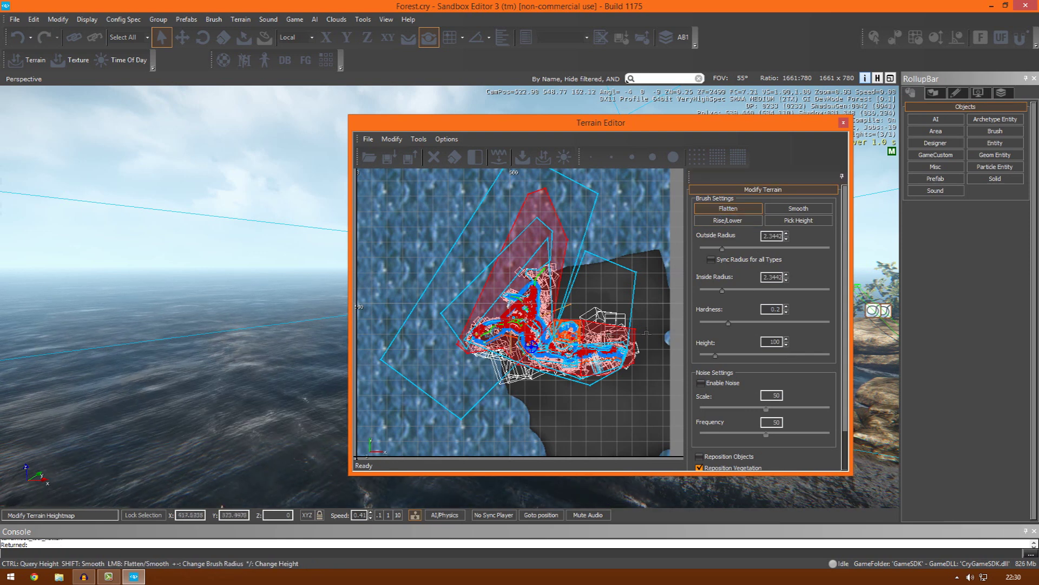
click(844, 123)
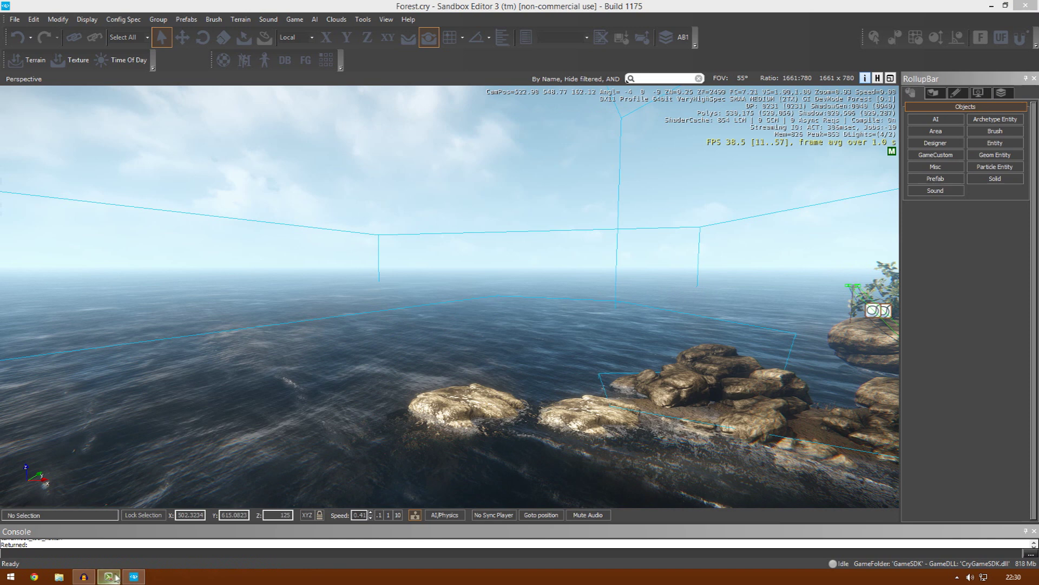
click(104, 577)
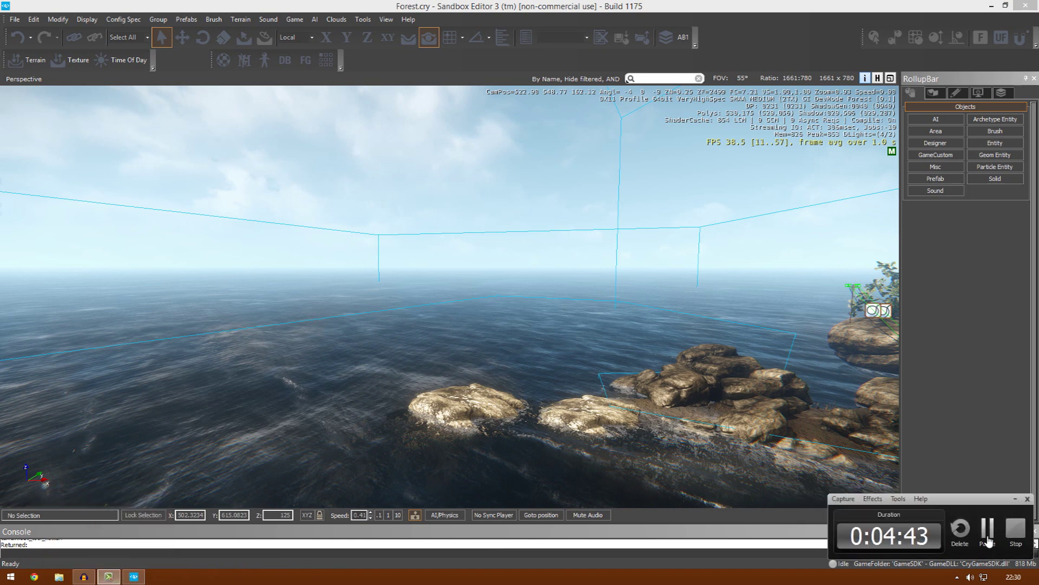
click(84, 576)
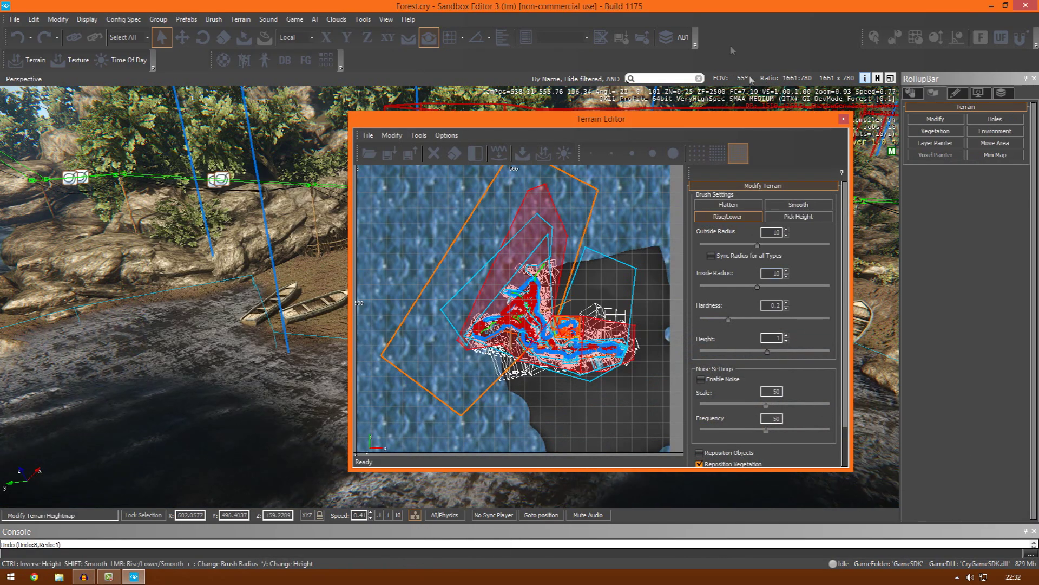
- Move the Terrain Editor window clear of the shoreline and examine the bay with the boats beside the cliff
drag(758, 122, 252, 142)
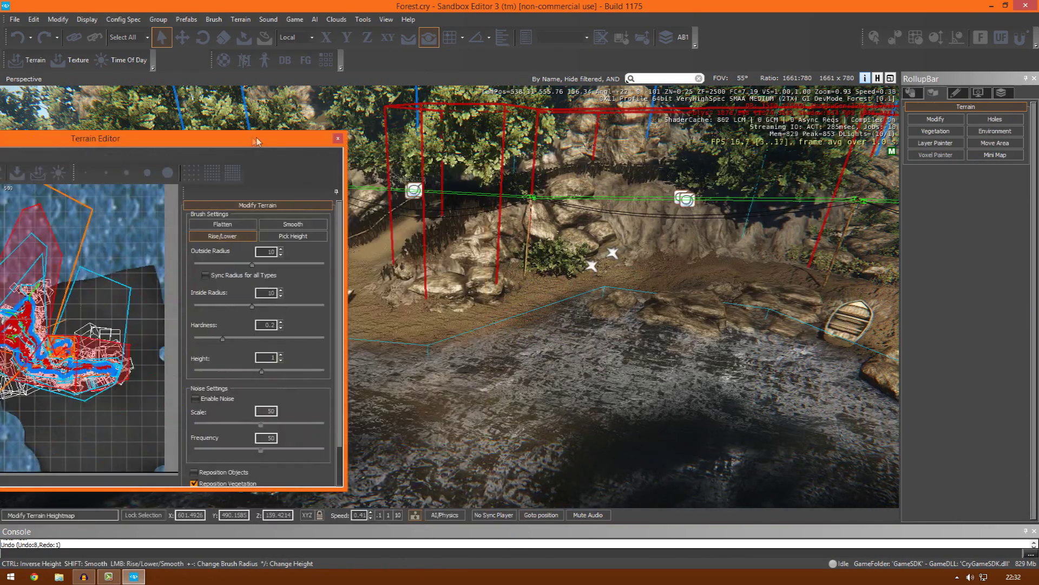
right_drag(541, 346, 598, 382)
right_drag(650, 292, 624, 275)
drag(237, 137, 876, 130)
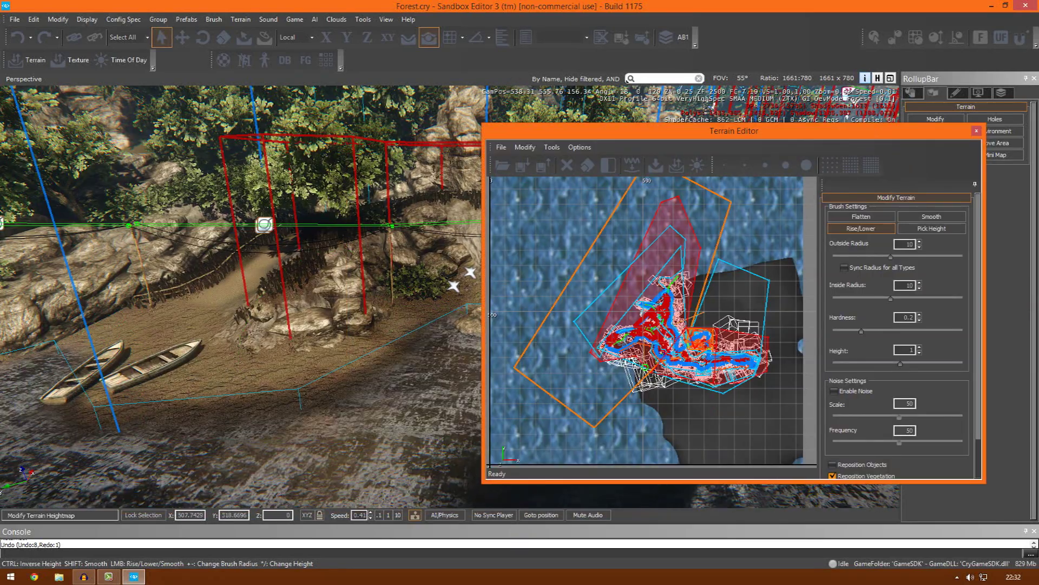
mouse_move(378, 397)
right_down()
mouse_move(295, 393)
mouse_move(306, 392)
right_up()
- Compare the Smooth and Pick Height brush settings, select the Flatten brush, and bring the water below the cliff into view
click(880, 219)
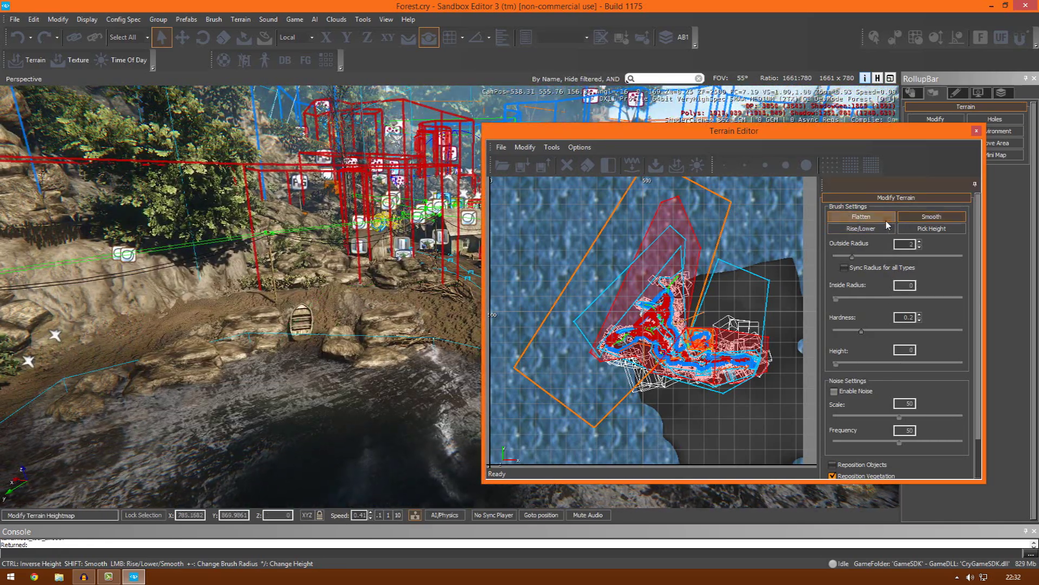
click(883, 228)
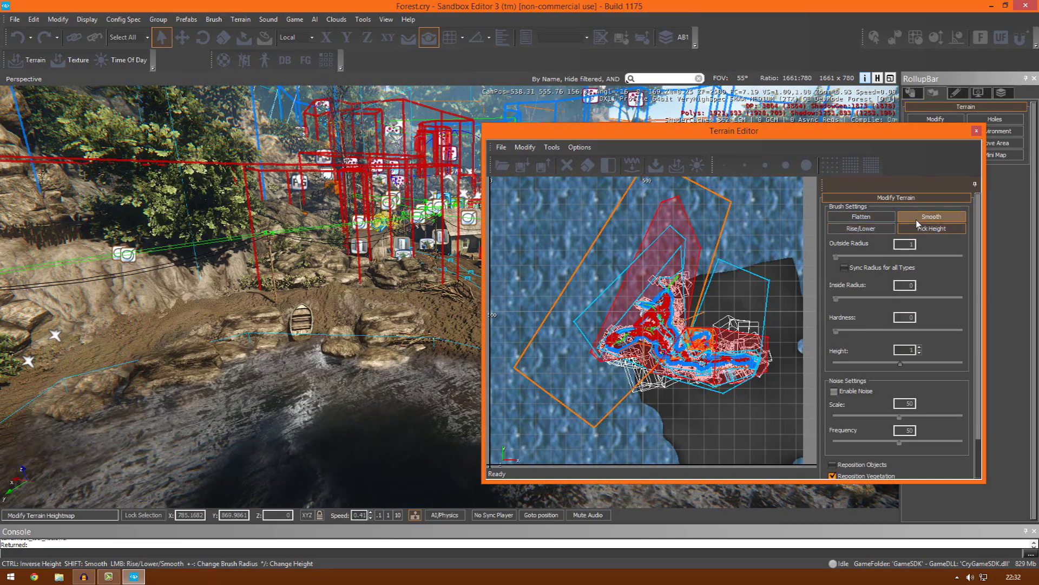
click(919, 221)
click(888, 219)
right_drag(374, 325, 399, 344)
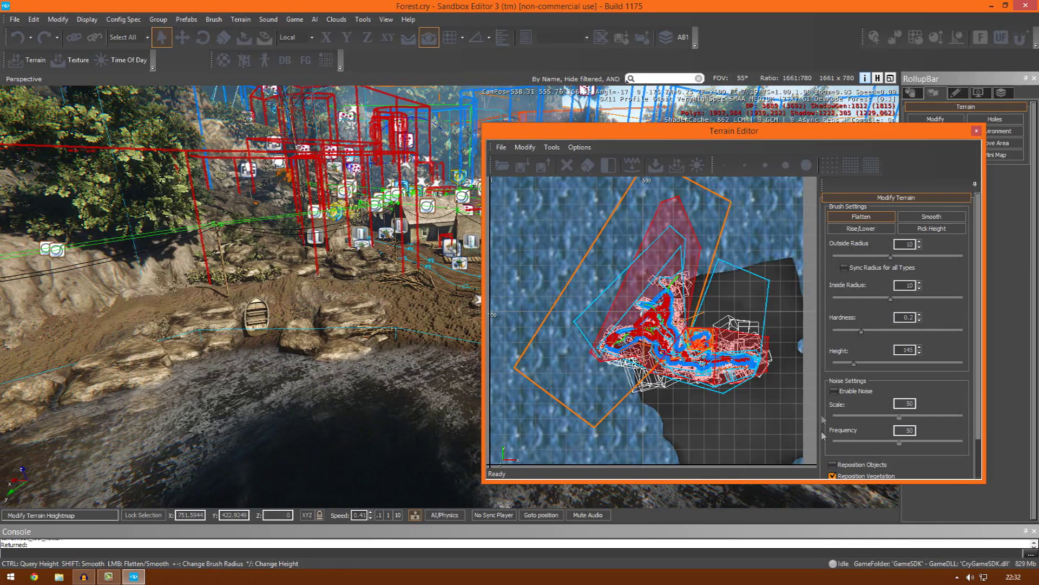
right_drag(327, 332, 287, 333)
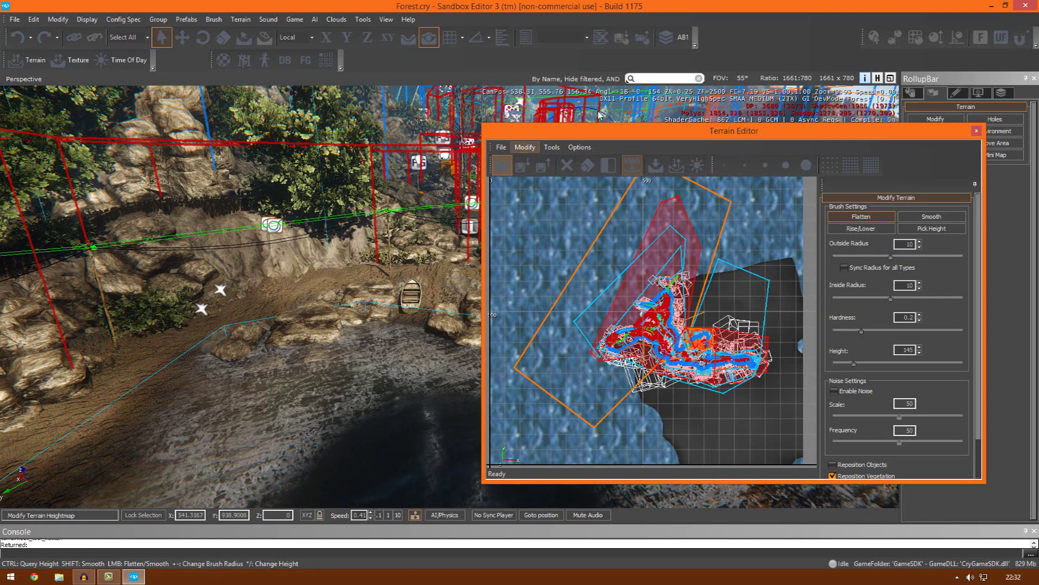
- Show the level's Set Water Level dialog and dismiss it without changing the height
click(537, 146)
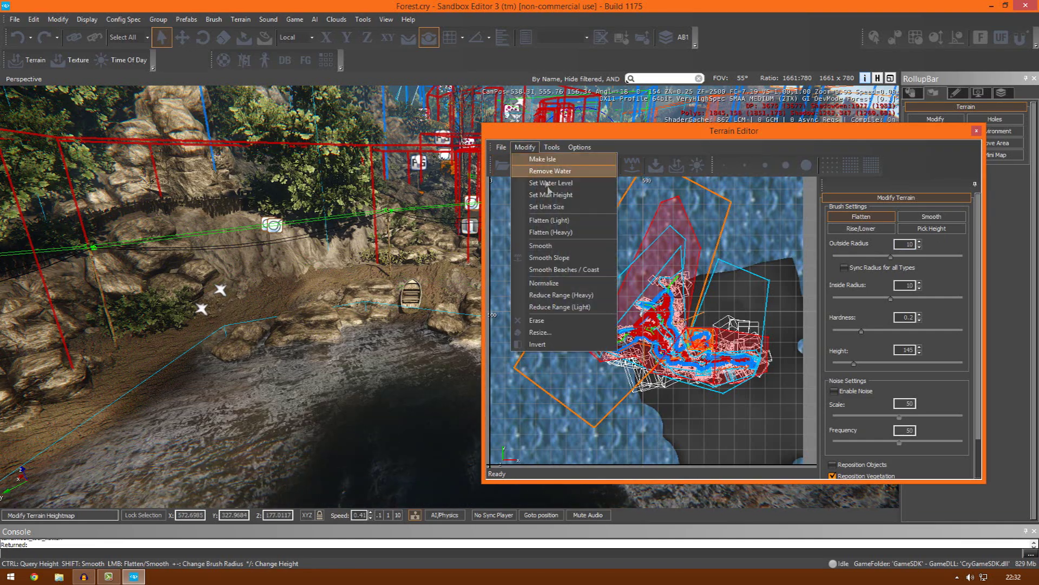
click(559, 185)
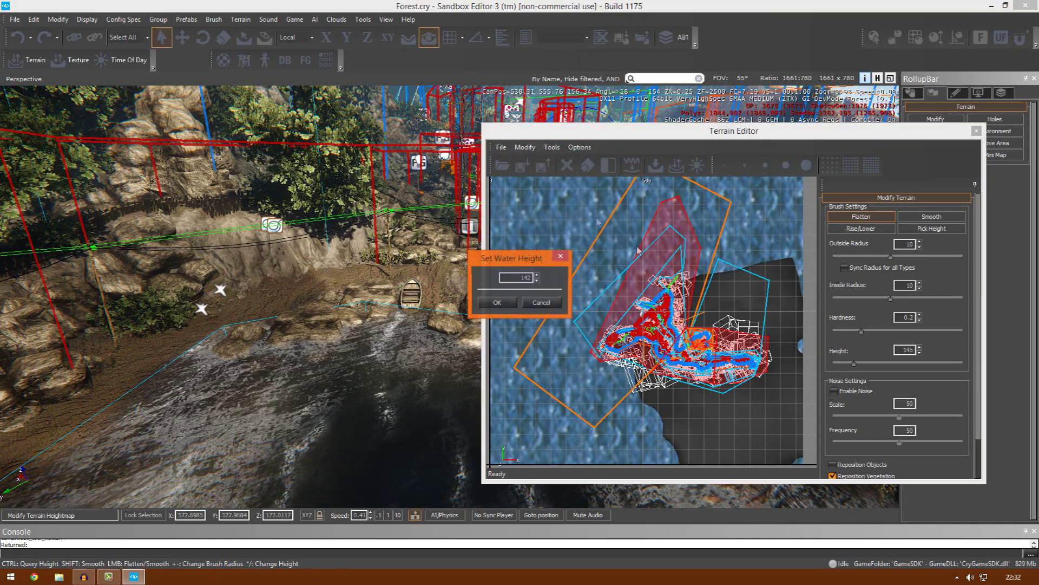
click(540, 299)
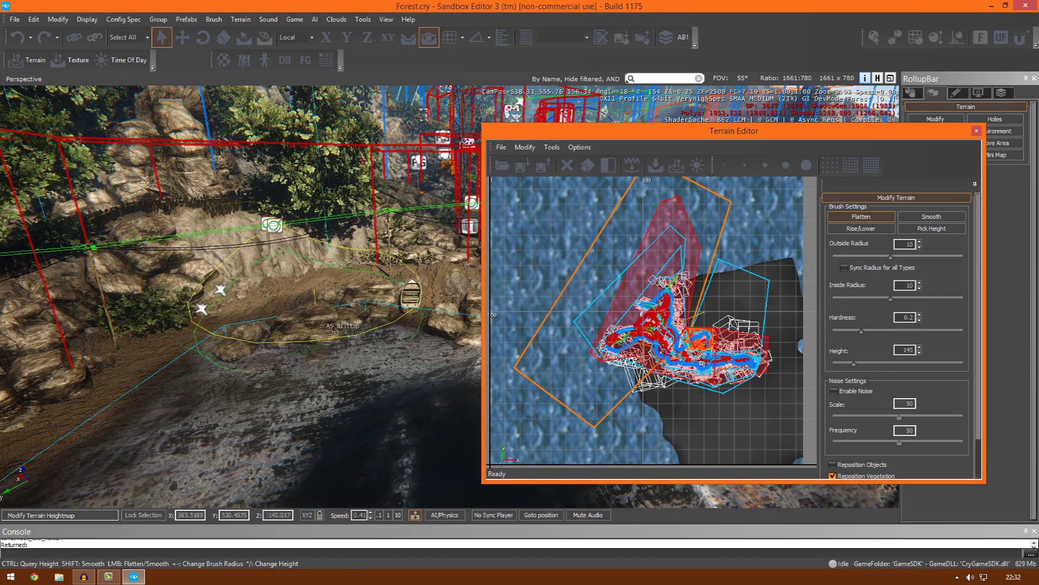
- Build up ground over the water below the cliff with the Flatten brush at outside radius 10 and height 145
drag(365, 392, 371, 410)
drag(365, 290, 301, 330)
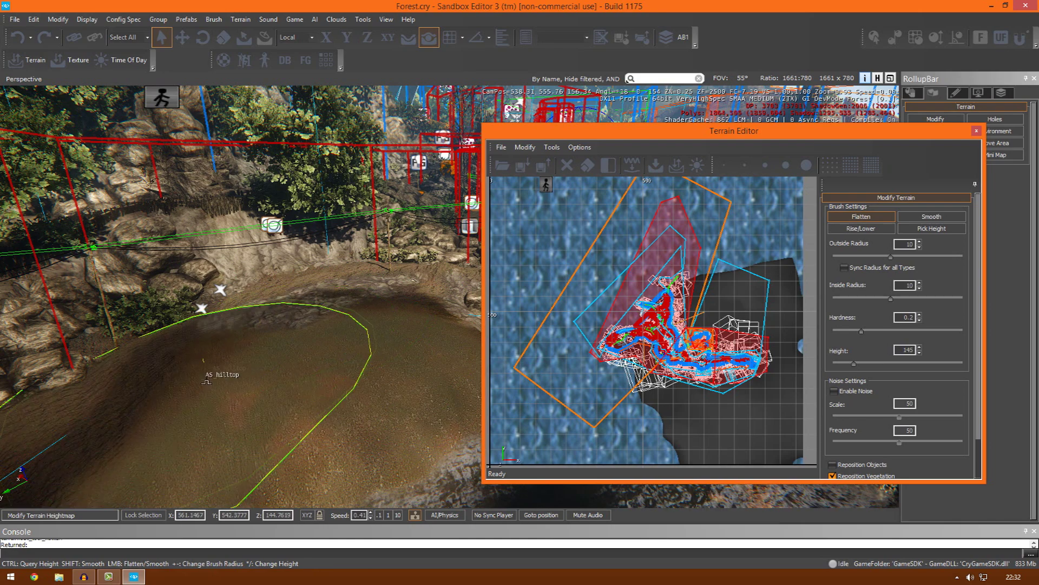
- Set the Flatten brush's height to 141 and lower part of the newly raised ground back into the bay
right_drag(414, 281, 351, 344)
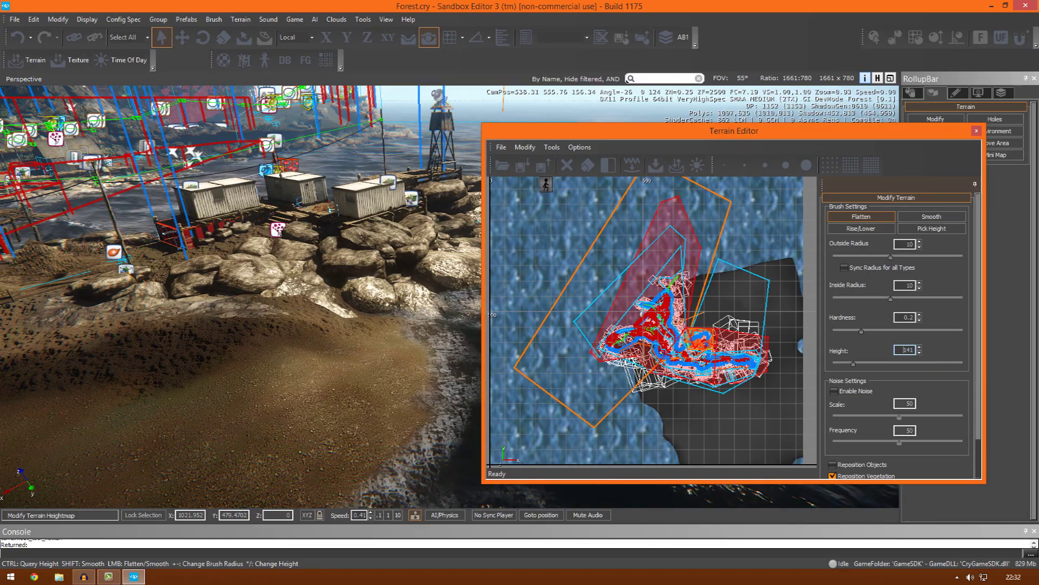
mouse_move(431, 369)
right_down()
mouse_move(431, 357)
mouse_move(431, 368)
right_up()
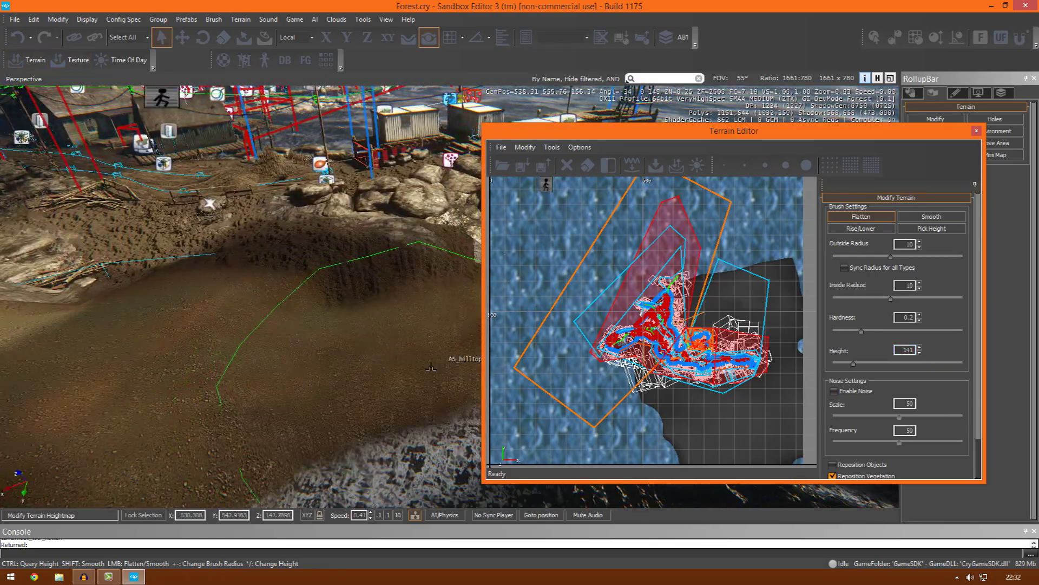
right_drag(246, 372, 227, 391)
key(w)
key(w)
key(w)
key(s)
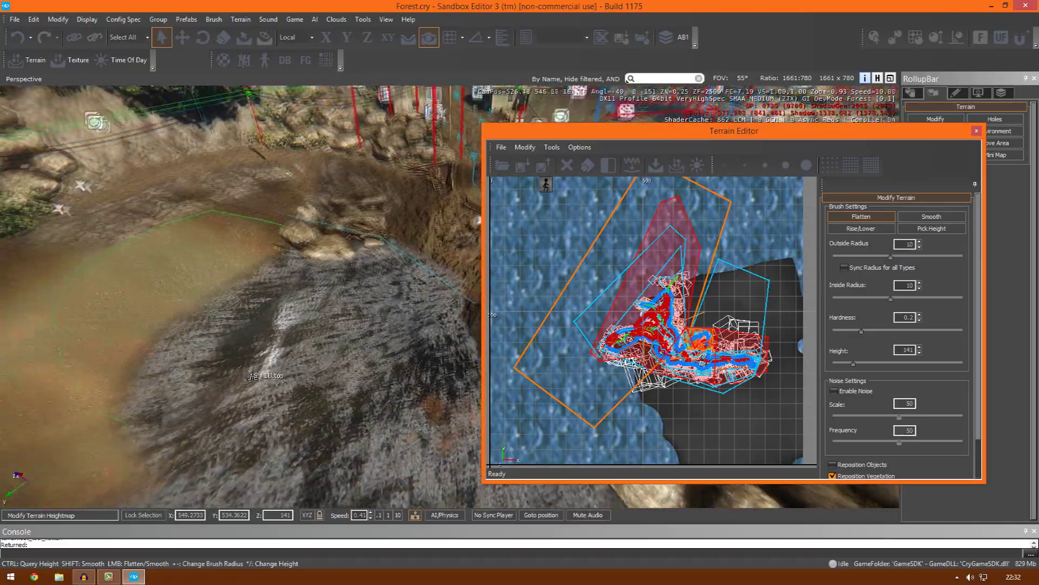
key(a)
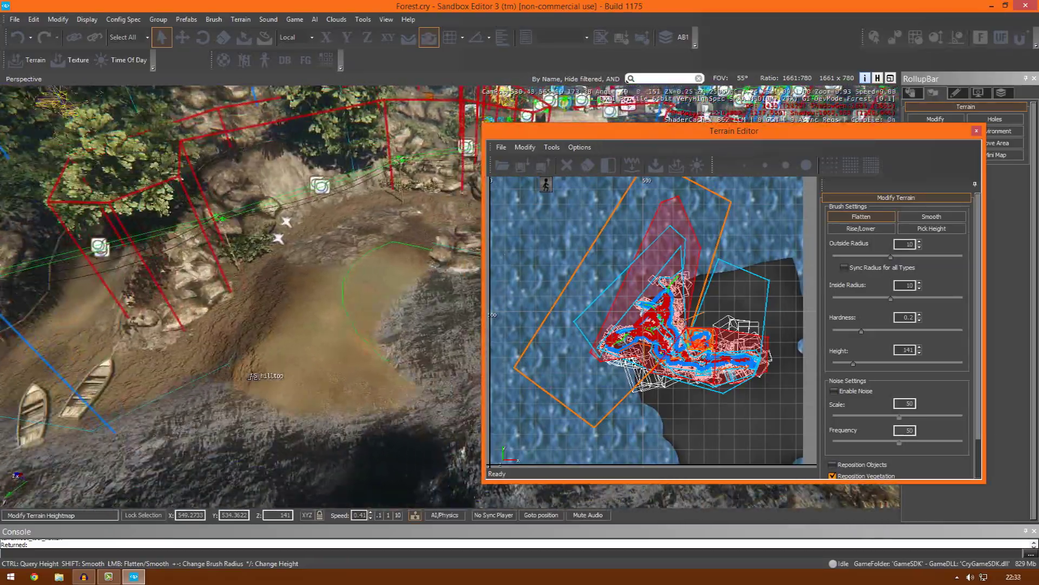
- Flatten down the remaining sand bank in the bay at height 141 and switch to the Rise/Lower brush
right_drag(367, 334, 365, 329)
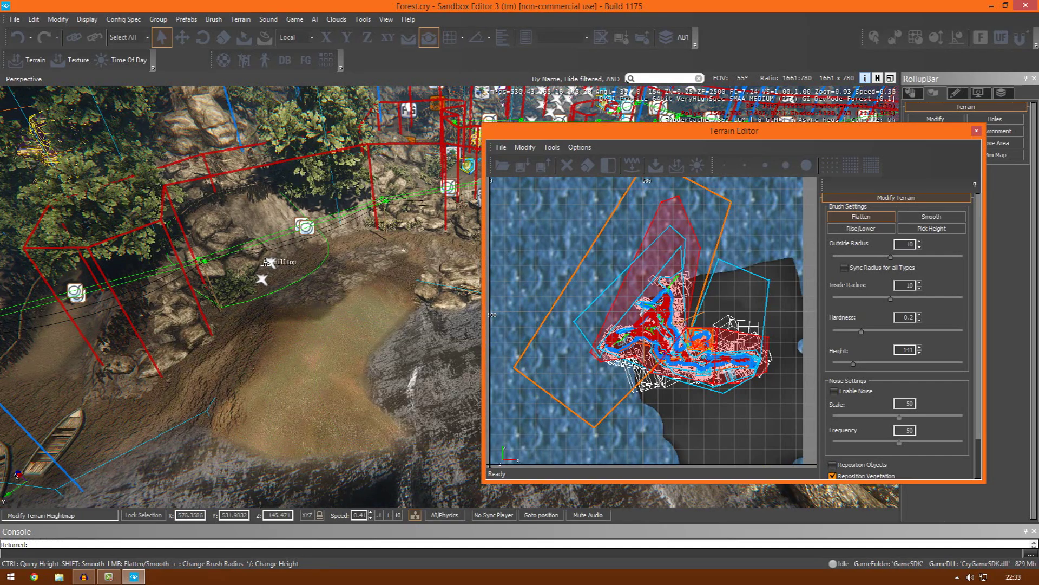
drag(398, 311, 389, 400)
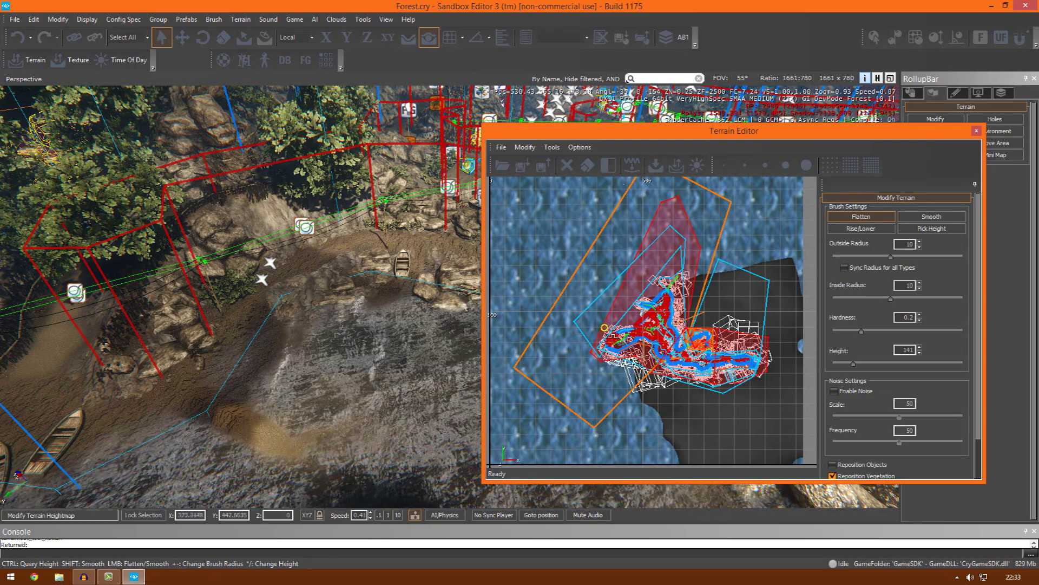
key(ctrl)
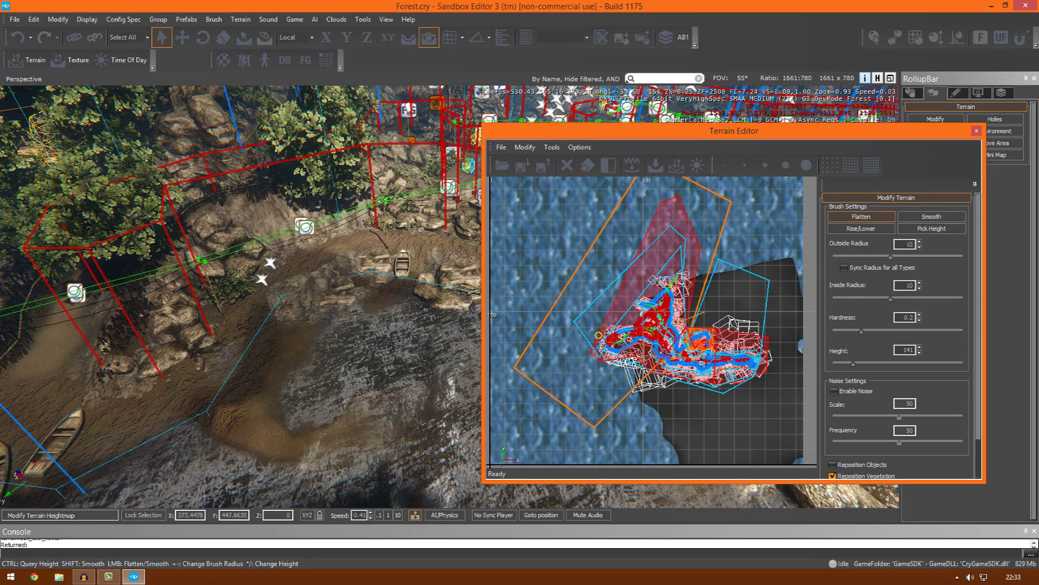
right_drag(391, 275, 385, 282)
drag(333, 320, 335, 319)
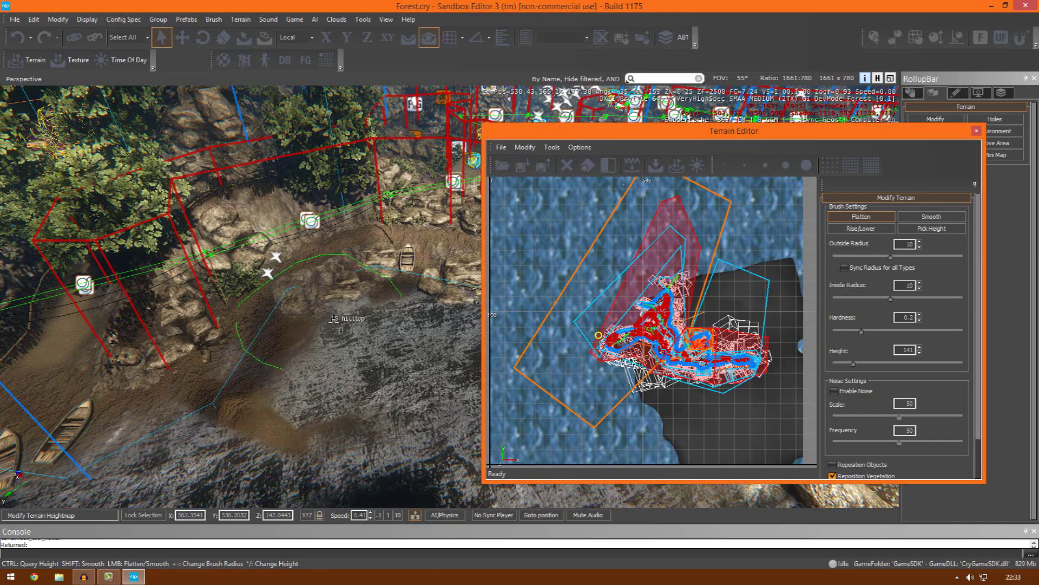
click(863, 229)
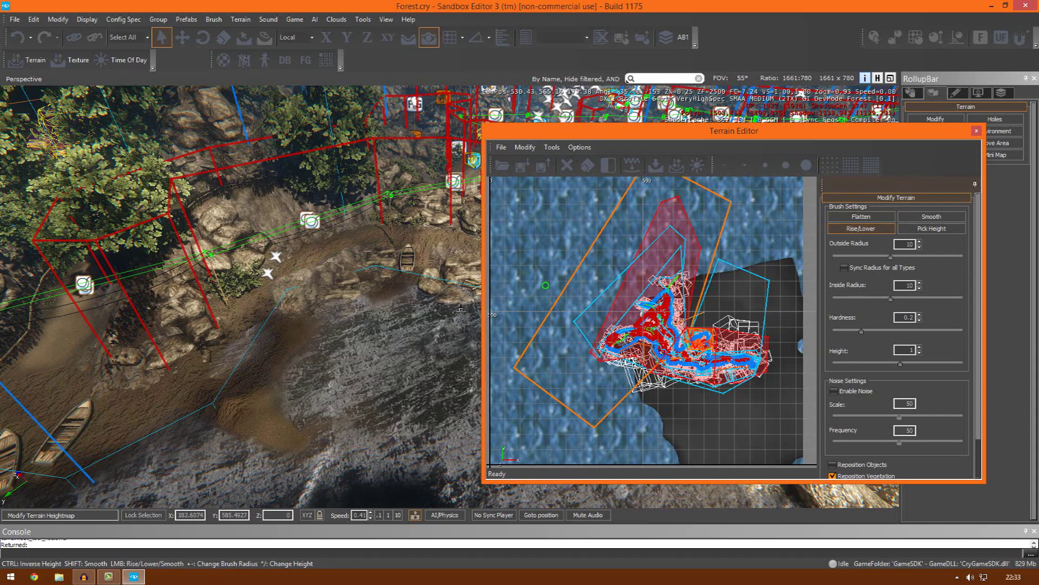
- Raise a broad bank in the bay with the Rise/Lower brush at height 1 and lower it back below the water
drag(357, 327, 367, 323)
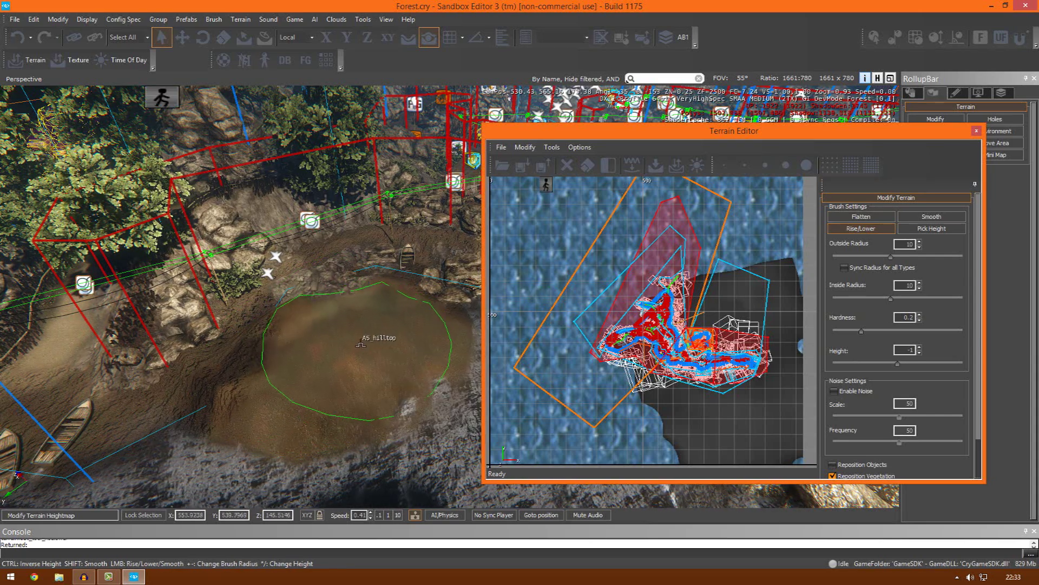
ctrl+drag(341, 416, 392, 349)
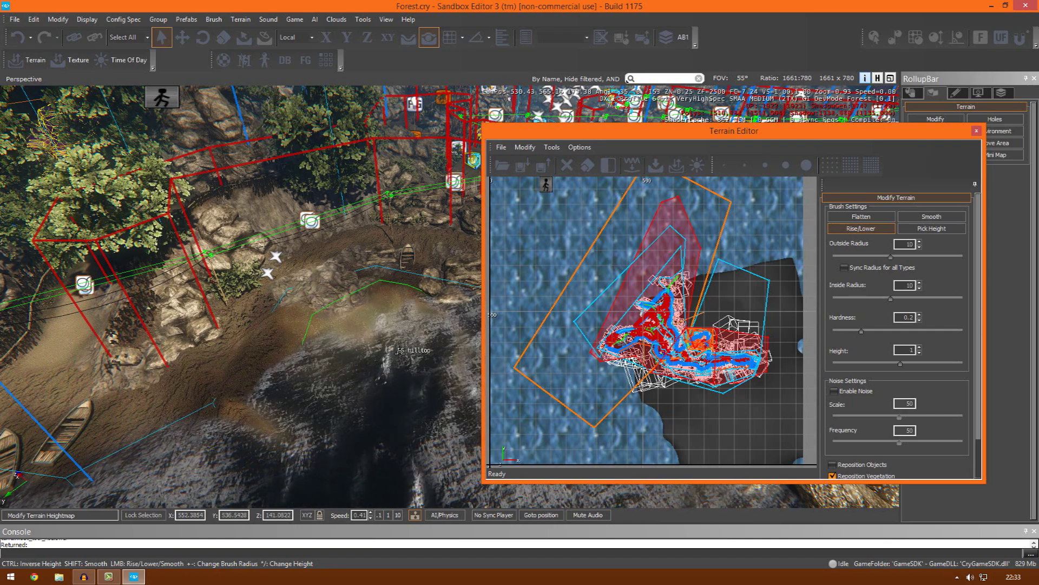
- Switch to the Flatten brush and reduce its outside and inside radius to about 3.02
click(841, 218)
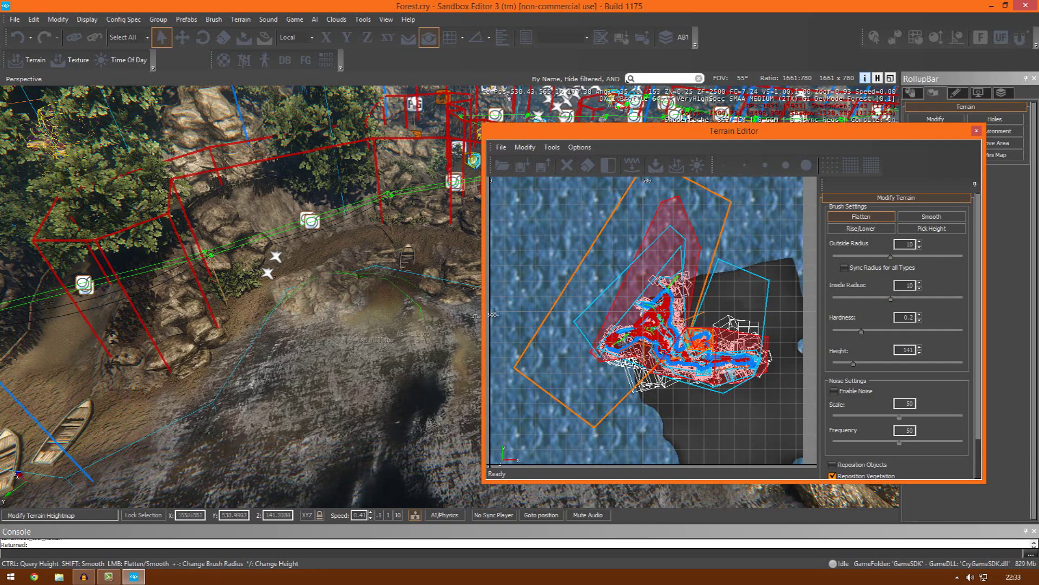
drag(891, 257, 850, 258)
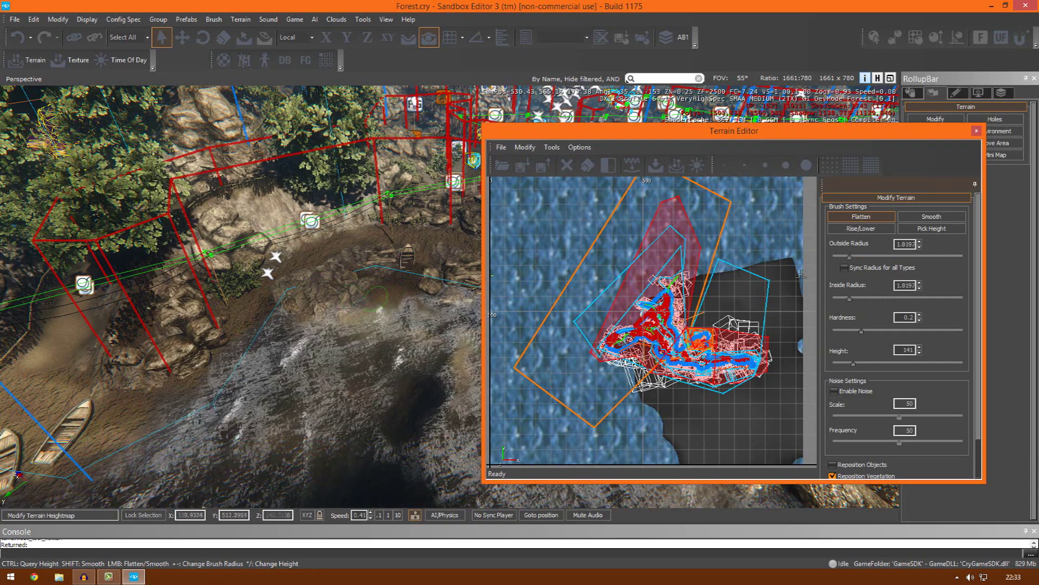
drag(865, 261, 919, 263)
drag(868, 299, 929, 308)
- Examine the beach around the two rowboats and the rocky shoreline of the bay with the smaller Flatten brush
right_drag(399, 297, 370, 327)
right_drag(444, 238, 304, 305)
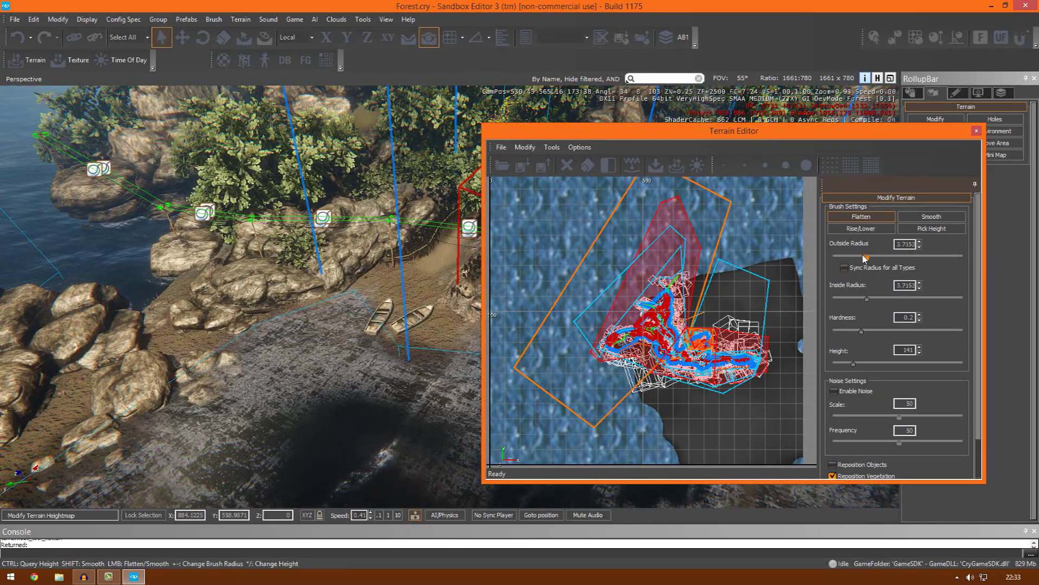
key(w)
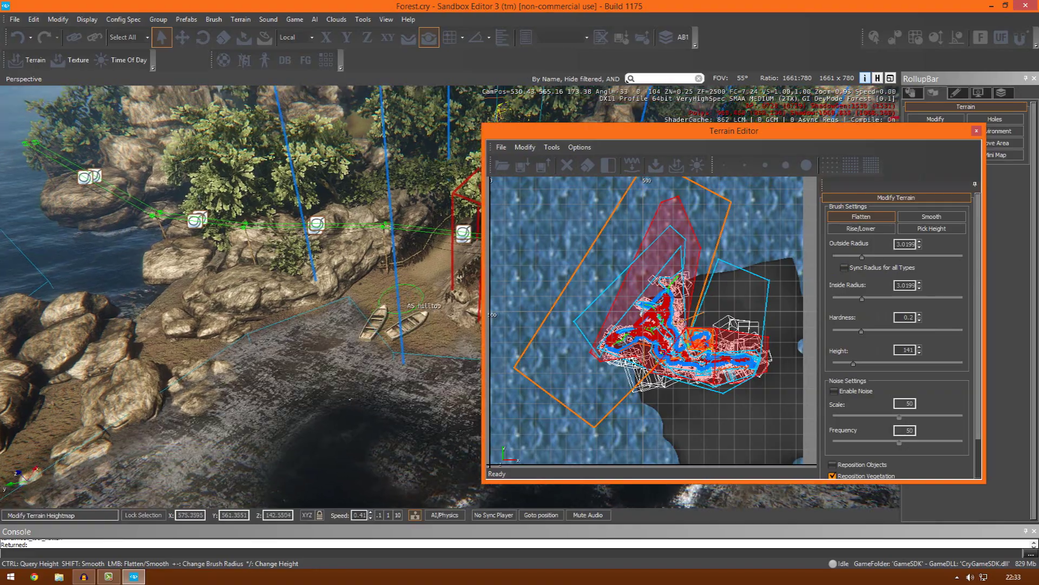
right_drag(407, 307, 410, 309)
key(w)
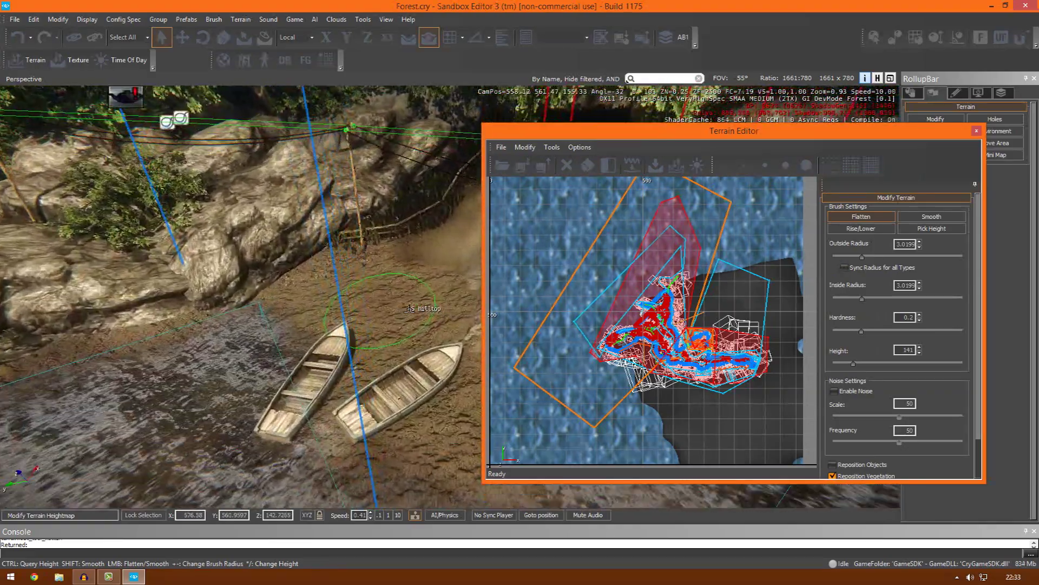
key(s)
right_drag(409, 308, 408, 308)
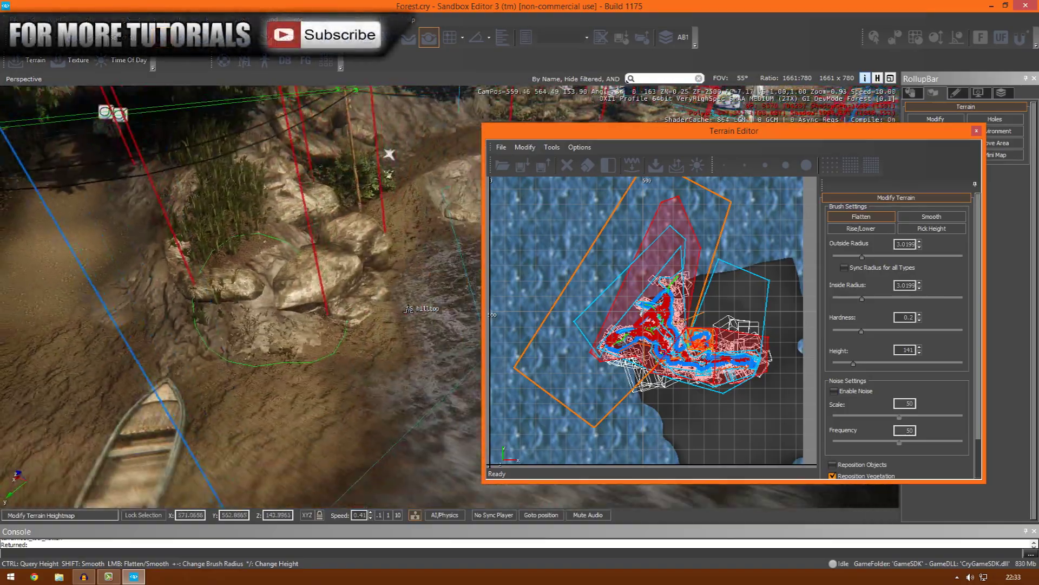
key(s)
key(d)
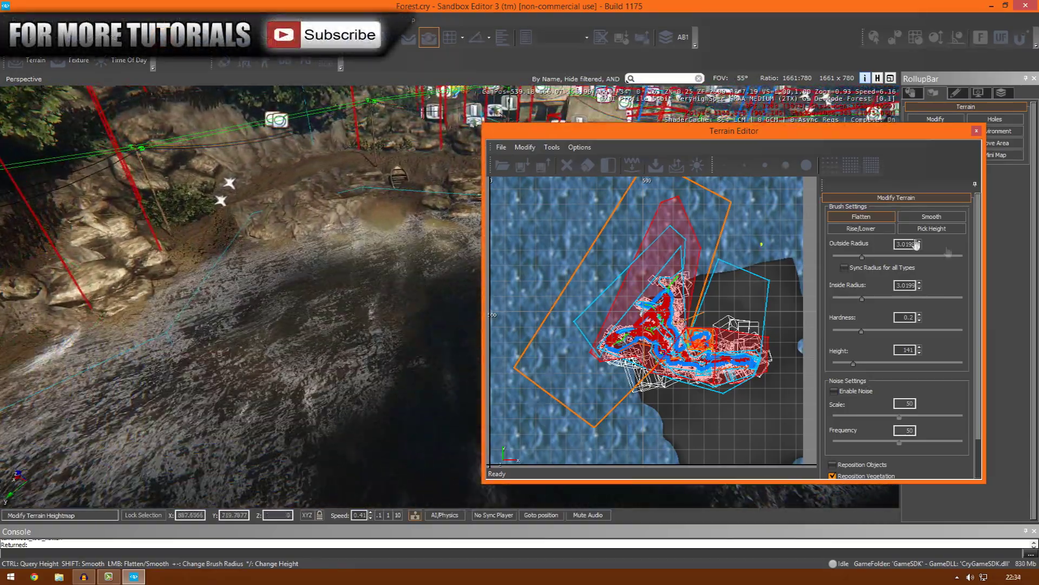
- Raise a large sand mound out of the bay below the cliff with the Rise/Lower brush at radius 10 and height 1
key(w)
right_drag(431, 220, 433, 224)
click(871, 228)
right_drag(333, 309, 333, 311)
key(w)
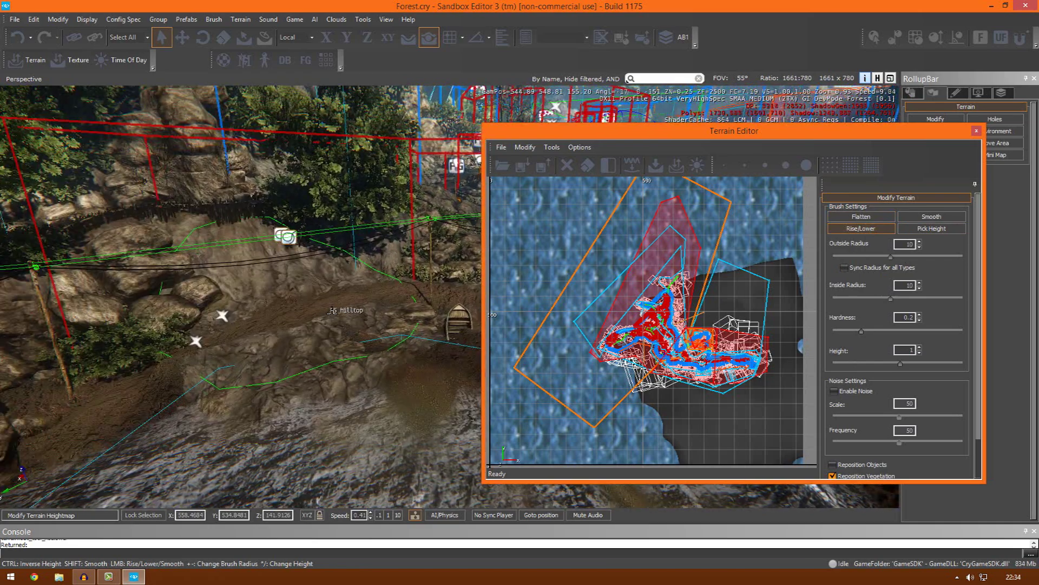
right_drag(241, 271, 270, 292)
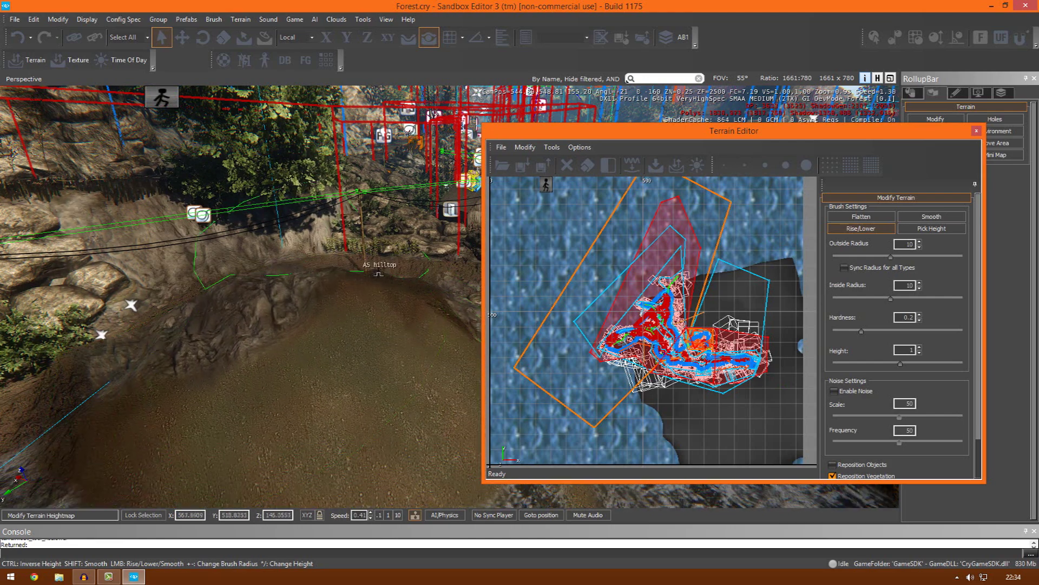
right_drag(378, 273, 255, 371)
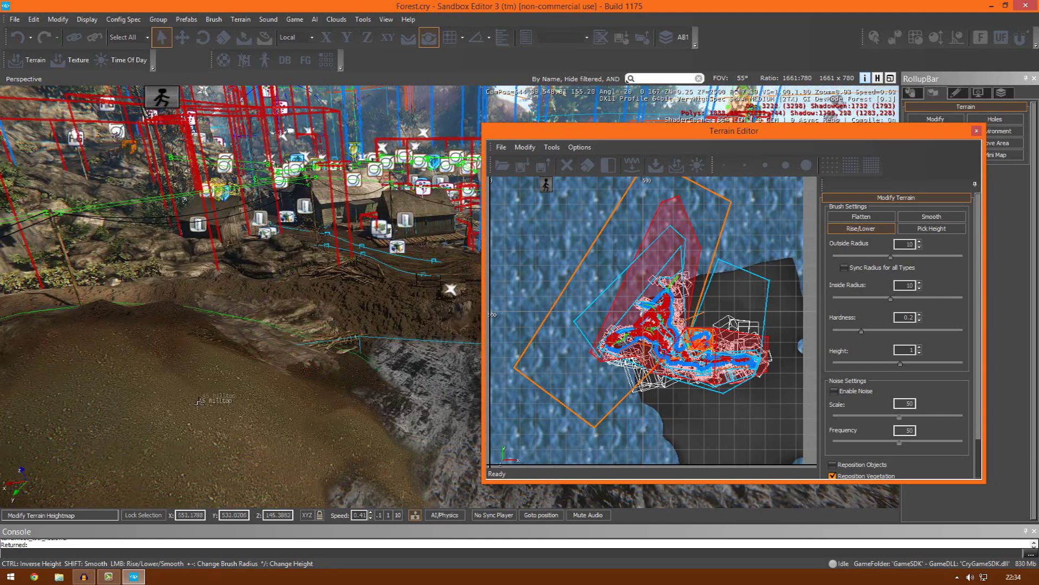
- Reduce the Rise/Lower brush to outside radius about 1.29 and inside radius about 1.26, and sculpt a steep, pointed hill on the mound
right_drag(189, 403, 125, 382)
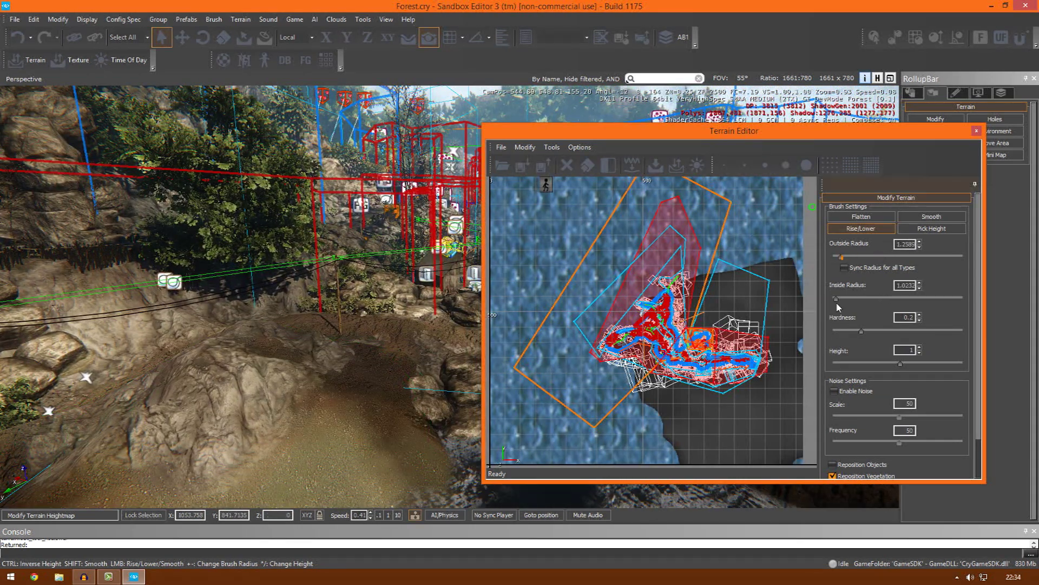
drag(835, 301, 839, 303)
right_drag(368, 408, 362, 434)
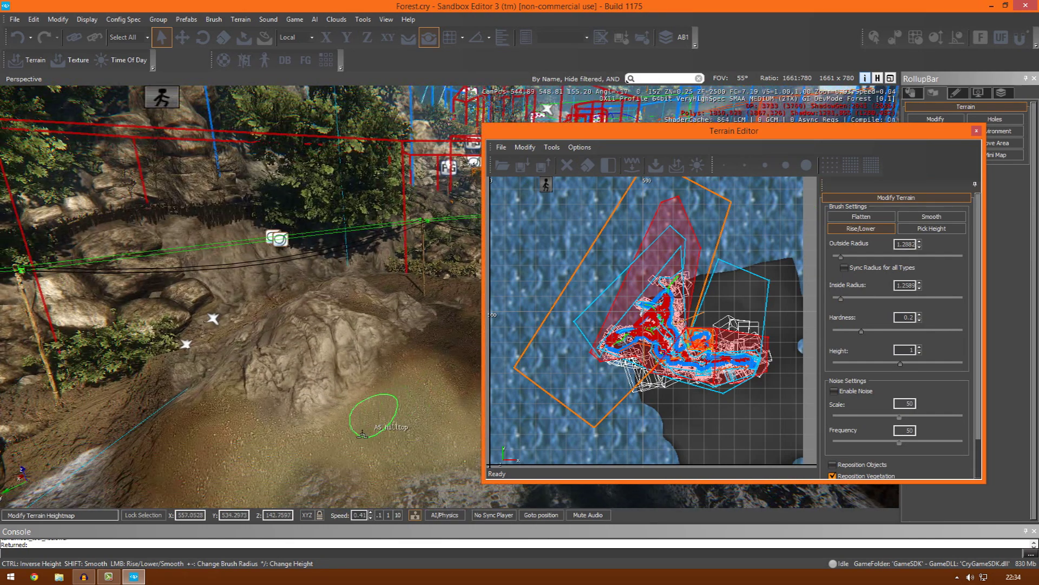
mouse_move(319, 445)
mouse_down()
mouse_move(387, 370)
mouse_move(375, 391)
mouse_move(270, 415)
mouse_up()
drag(365, 410, 421, 329)
mouse_move(421, 329)
right_down()
mouse_move(388, 400)
mouse_move(399, 383)
right_up()
key(w)
key(d)
mouse_move(399, 384)
mouse_down()
mouse_move(376, 325)
mouse_move(297, 310)
mouse_move(392, 258)
mouse_up()
mouse_move(255, 333)
mouse_down()
mouse_move(359, 283)
mouse_move(298, 243)
mouse_move(320, 327)
mouse_up()
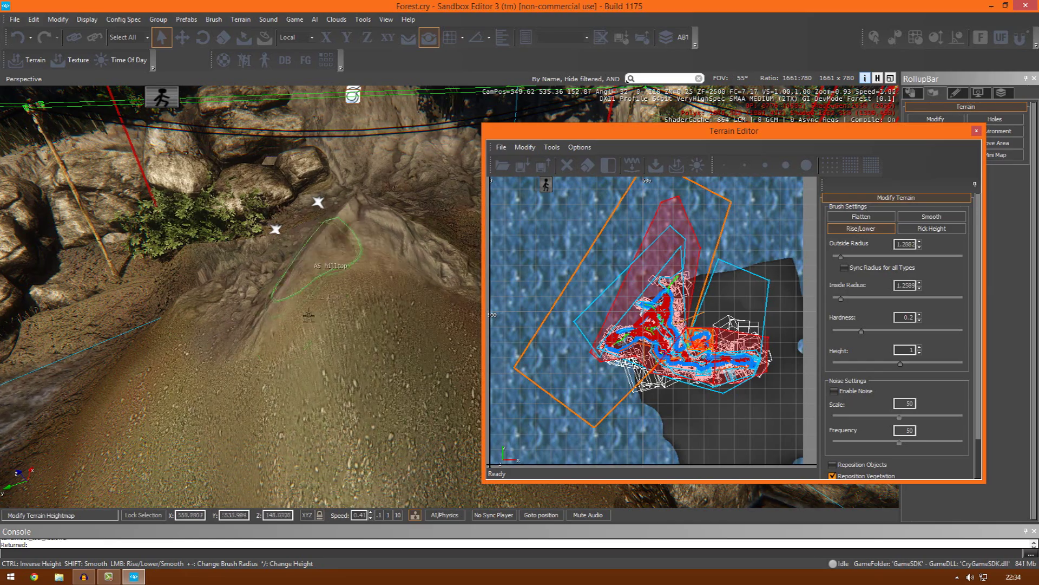
- Lower the sand around the hill's peak, bring up the Flatten settings at height 141 and return to the Rise/Lower brush
right_drag(320, 327, 295, 322)
key(s)
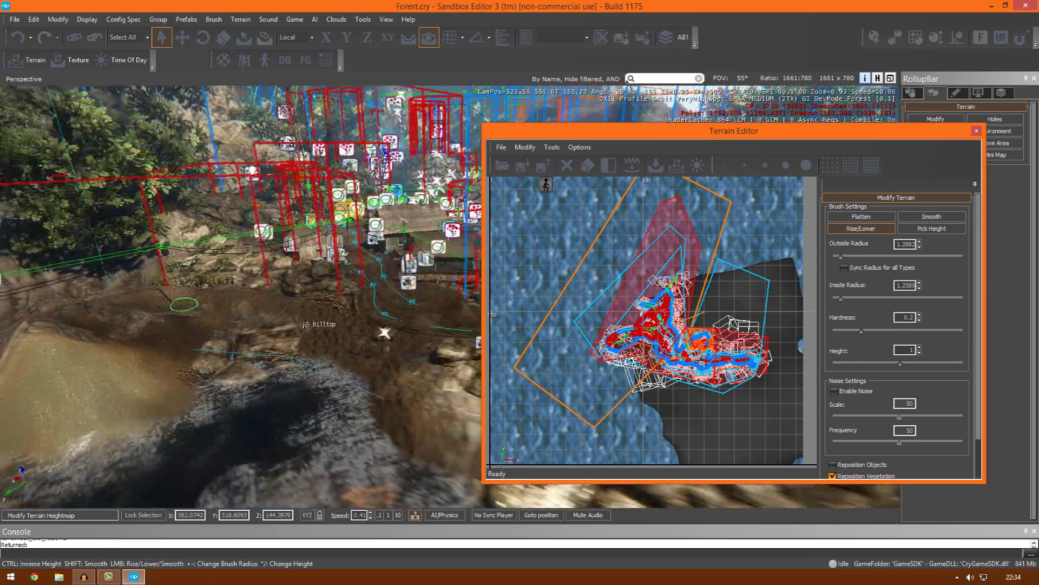
key(a)
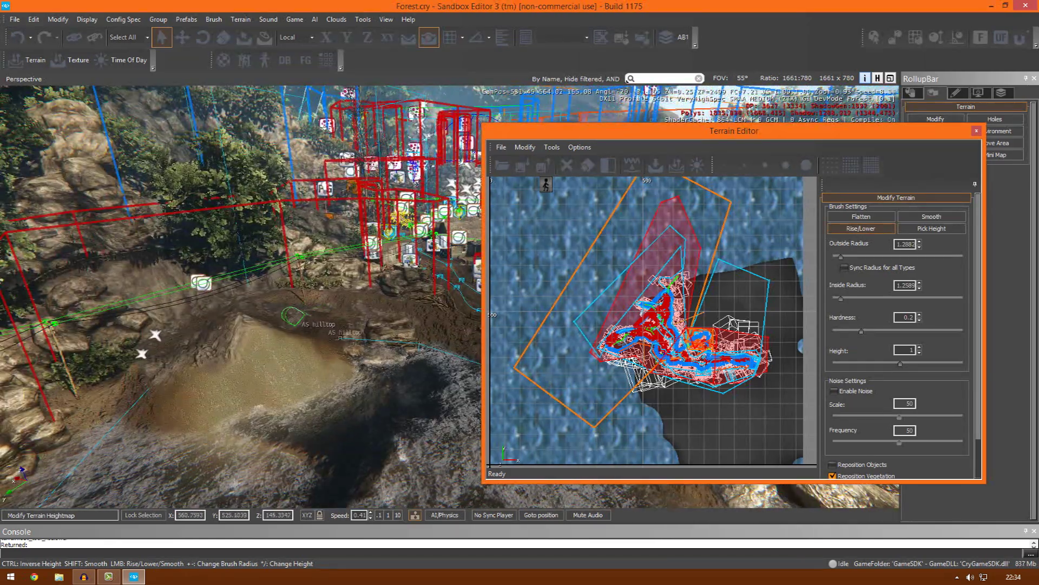
click(848, 218)
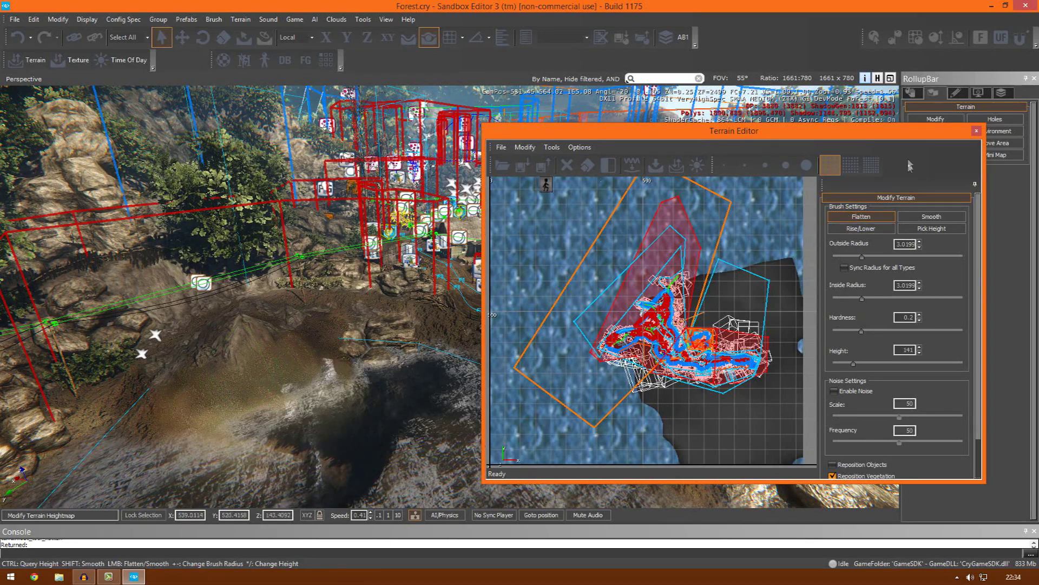
click(863, 229)
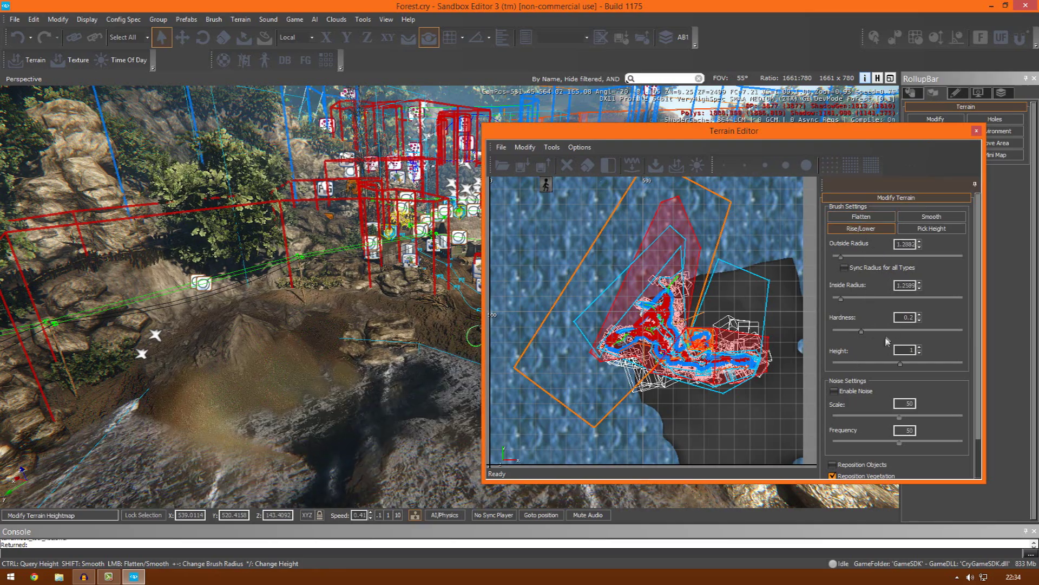
- Try the Rise/Lower brush at height 20 to build tall earth columns on the hill, and undo them
key(w)
right_drag(368, 358, 349, 347)
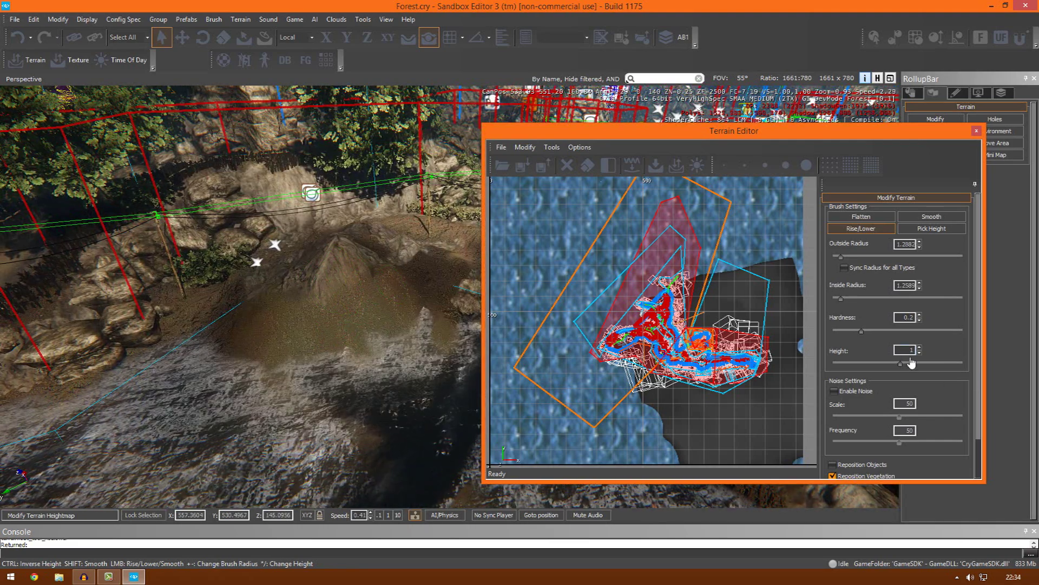
double_click(908, 351)
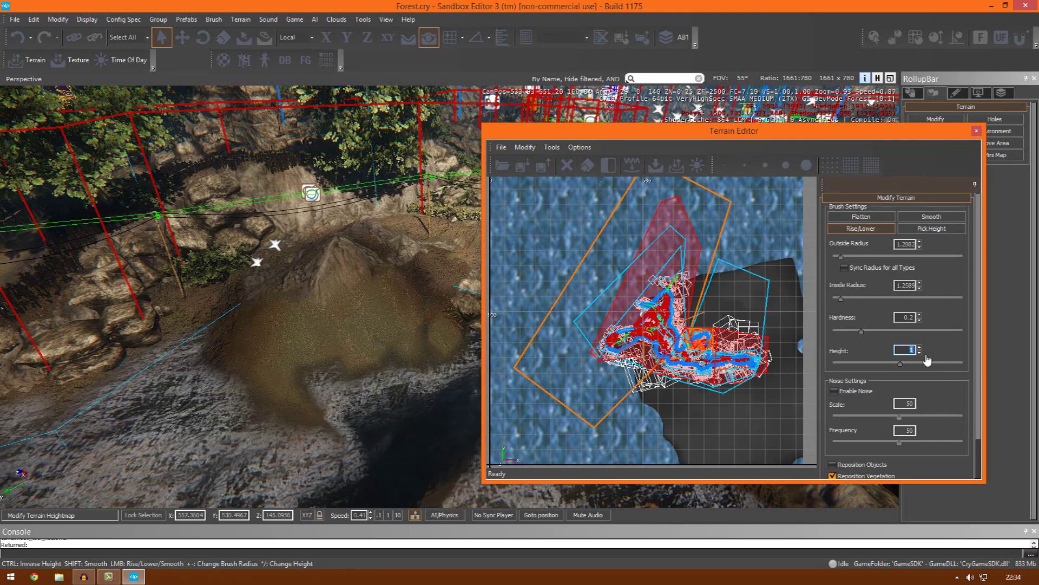
drag(362, 282, 323, 272)
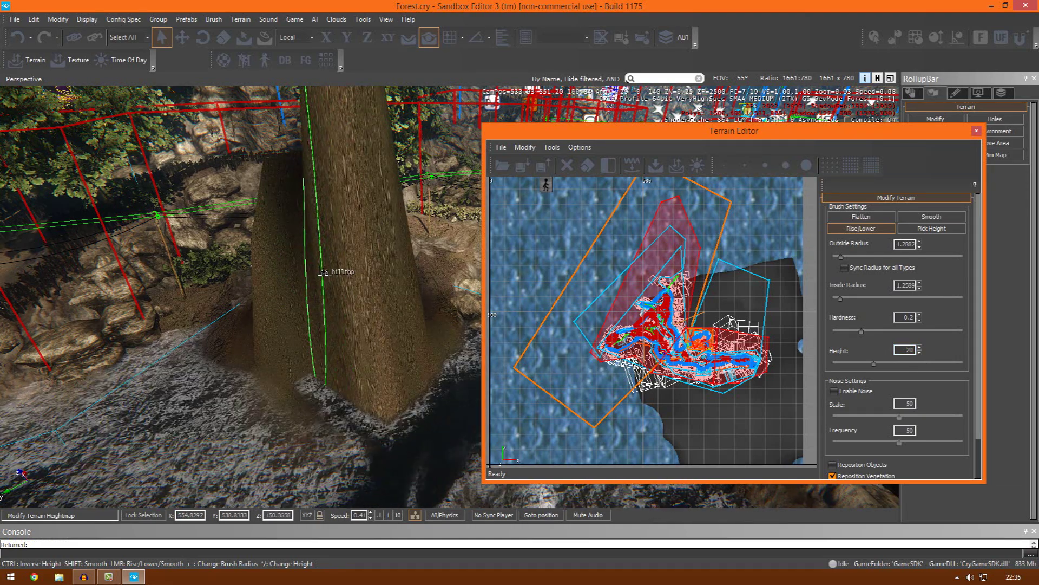
key(ctrl+z)
- Set the Rise/Lower brush's height to 1 and build up the front slope of the sand hill
click(901, 350)
key(Delete)
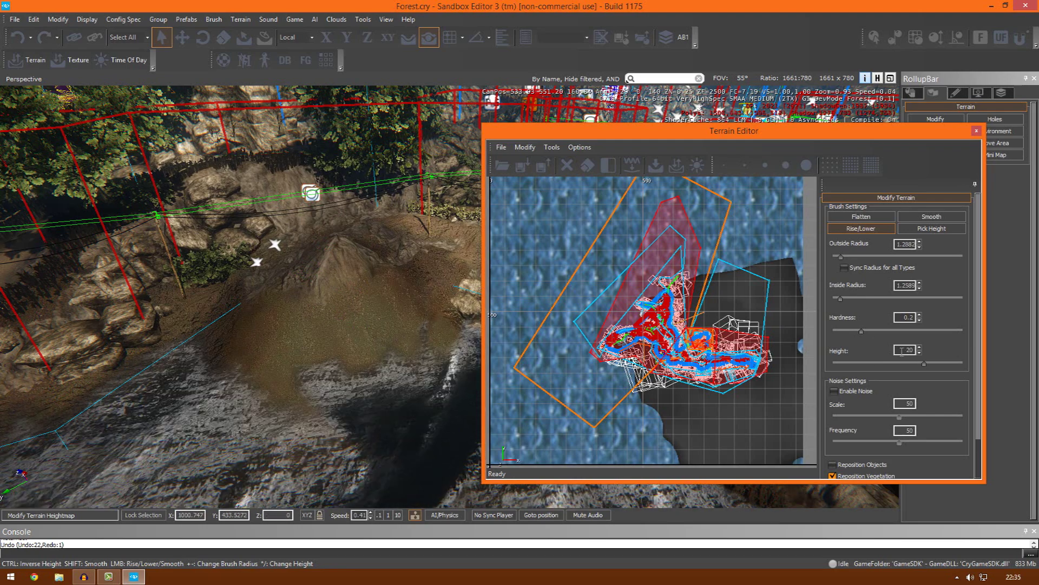
text(1)
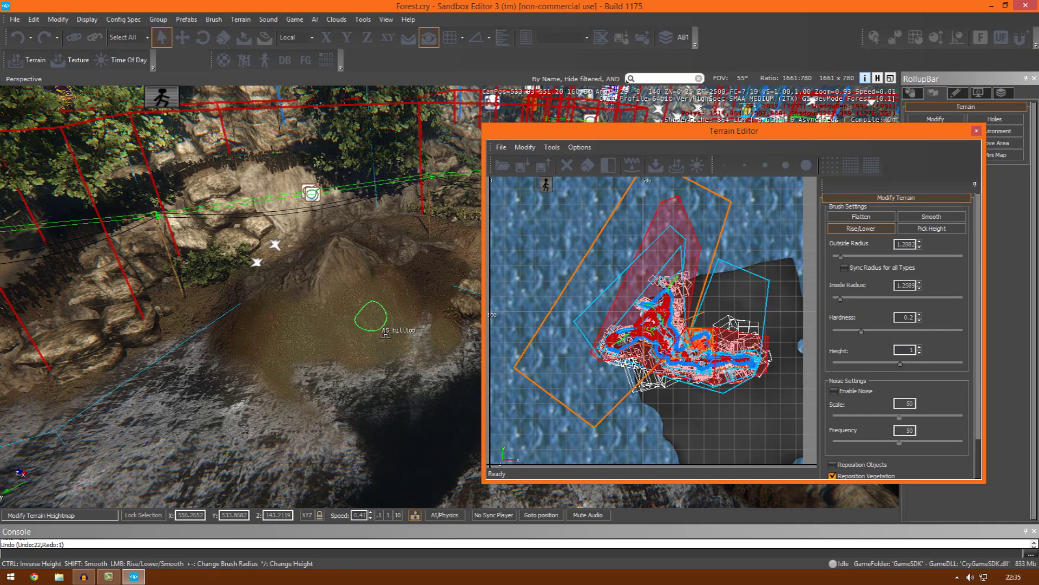
drag(386, 335, 394, 328)
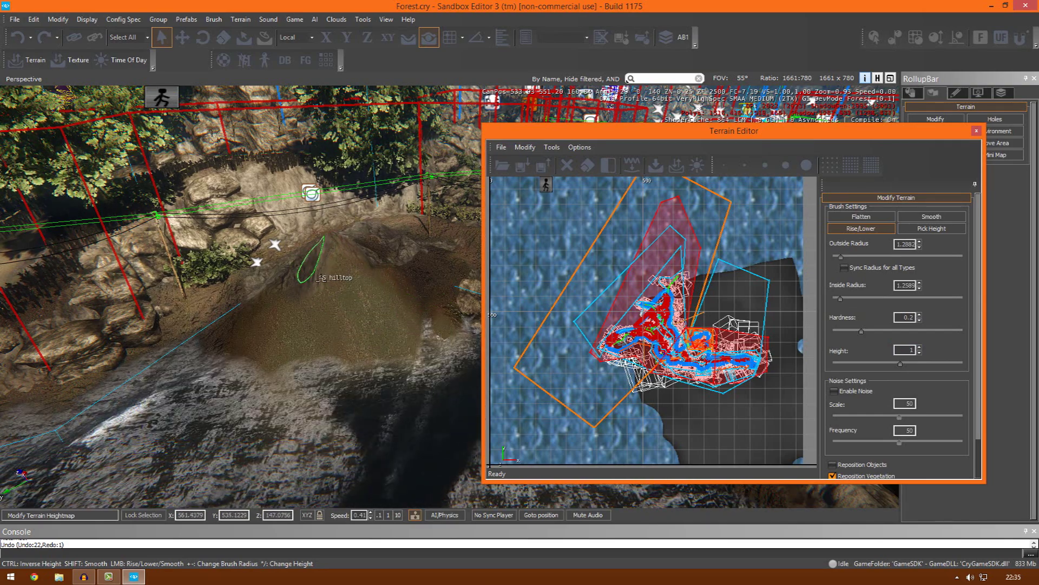
- Inspect the finished hill and its surroundings, and sample ground heights on the hill and beside the rowboats with Pick Height
right_drag(328, 353, 327, 353)
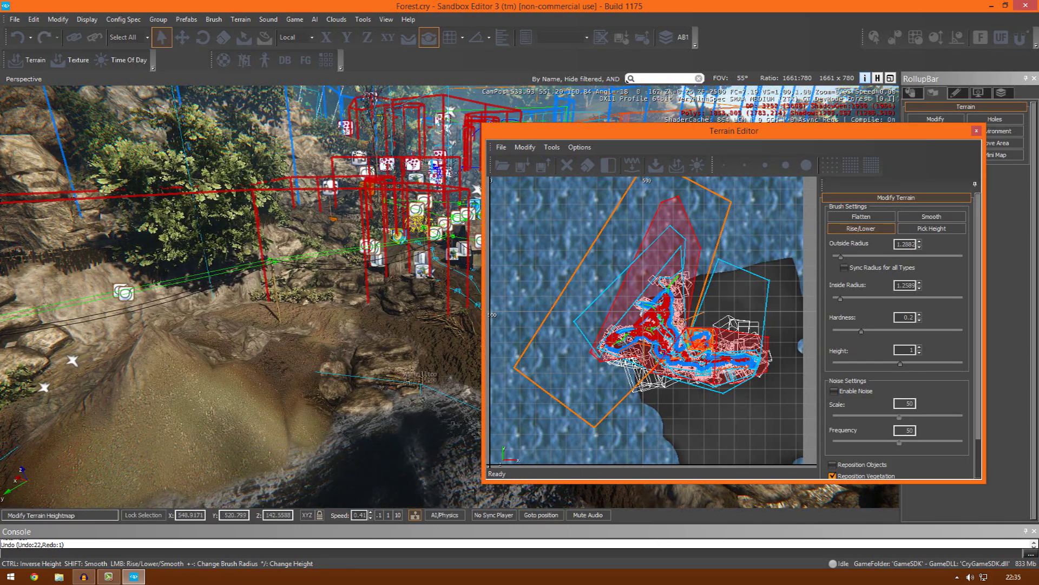
right_drag(379, 414, 380, 421)
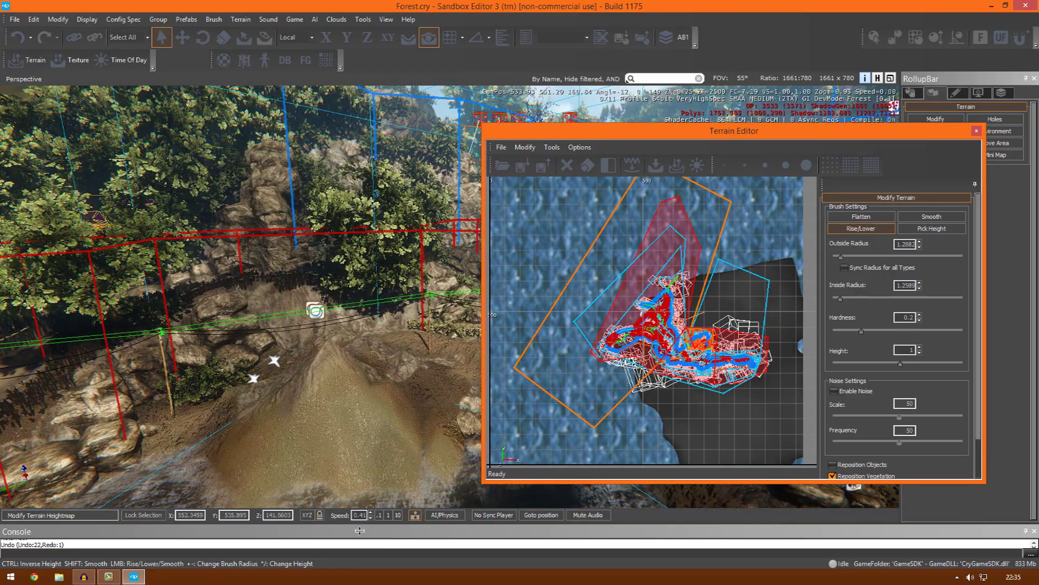
right_drag(399, 431, 395, 432)
key(w)
key(w)
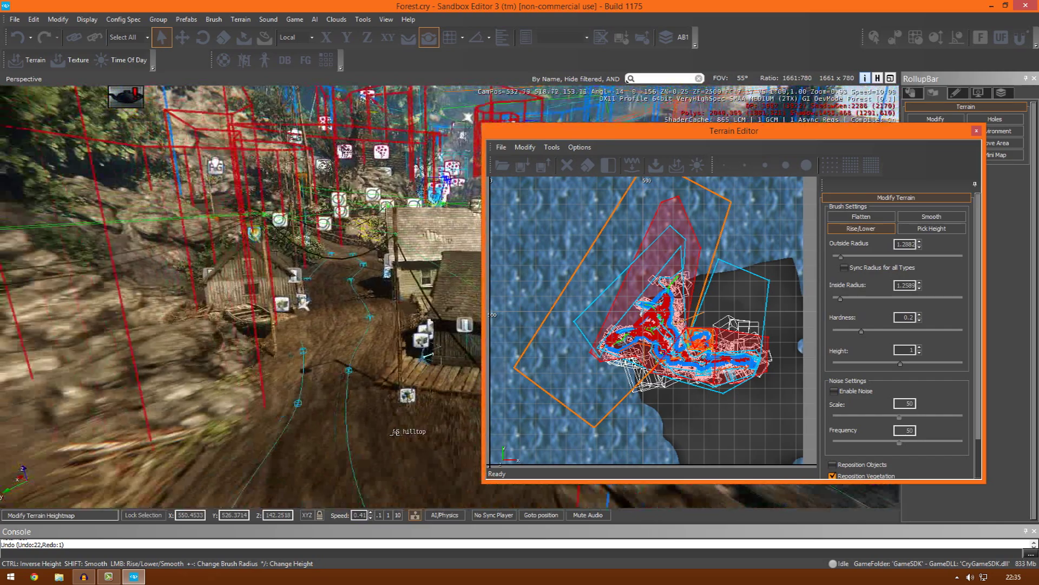
key(s)
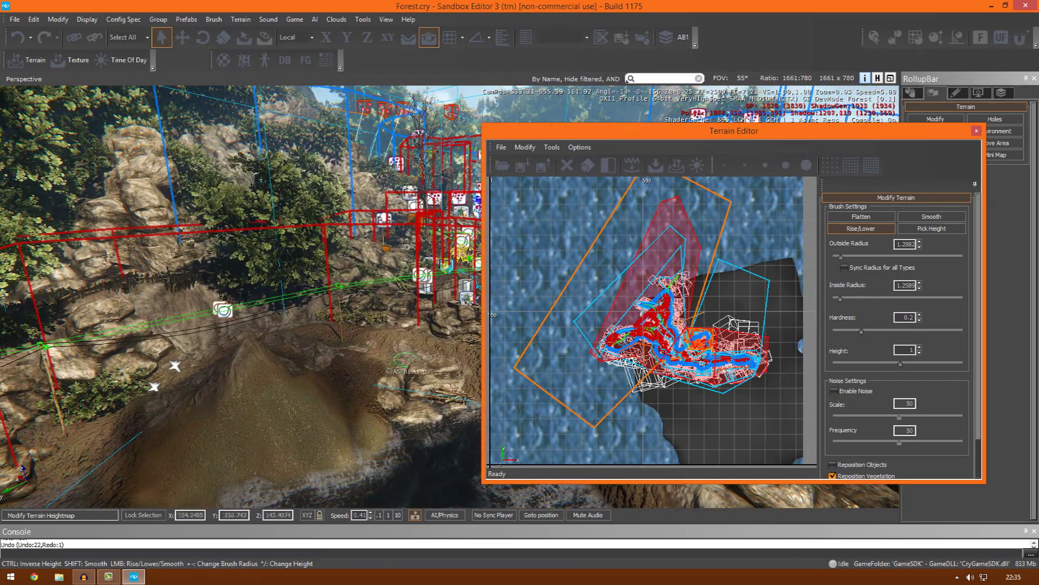
right_drag(406, 360, 409, 356)
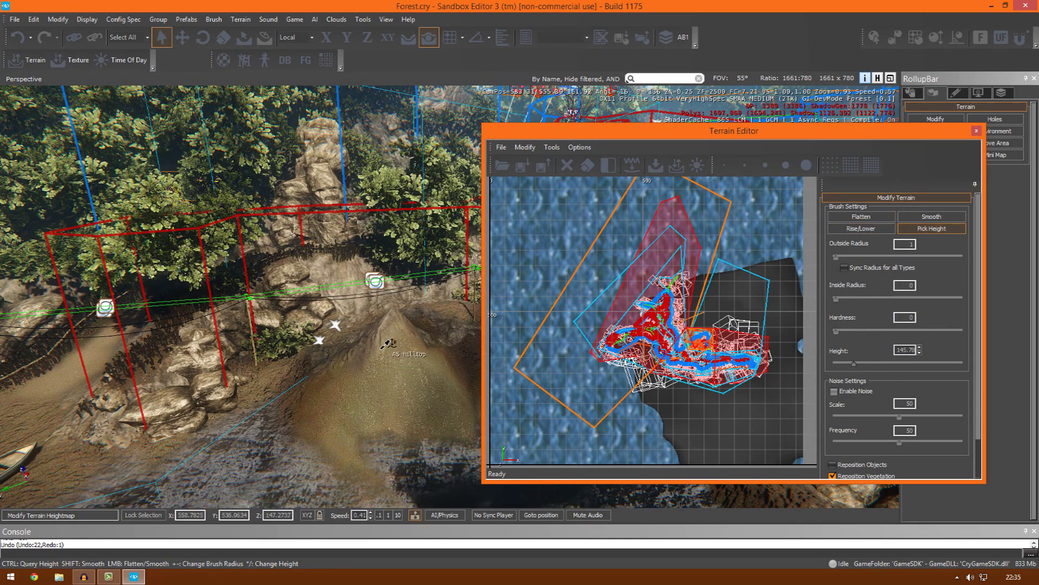
right_drag(400, 305, 395, 304)
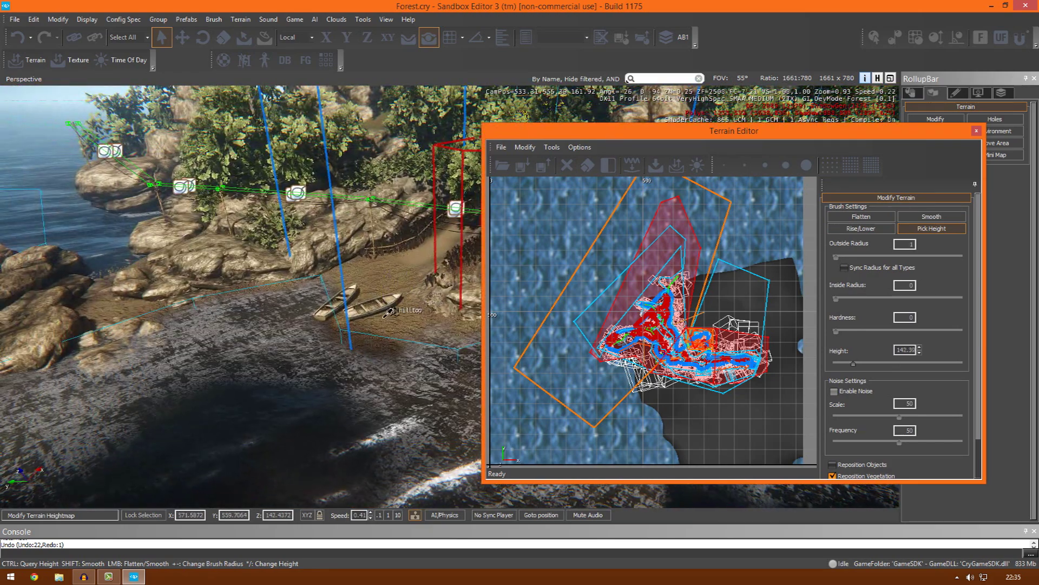
- Sample more terrain heights around the shore with Pick Height and switch to the Flatten brush with the picked height of 142.07
click(866, 216)
click(913, 229)
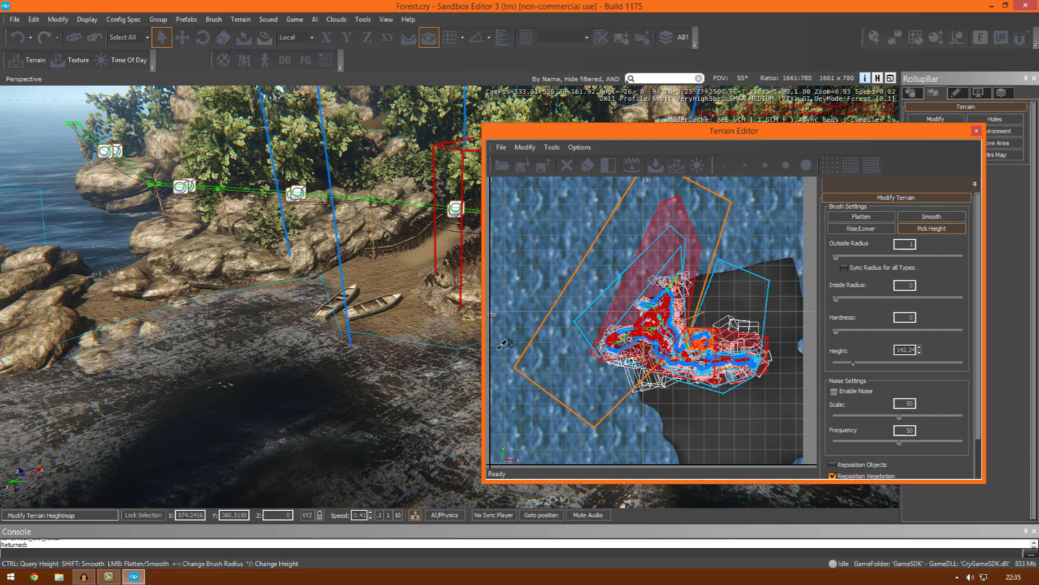
right_drag(364, 410, 343, 394)
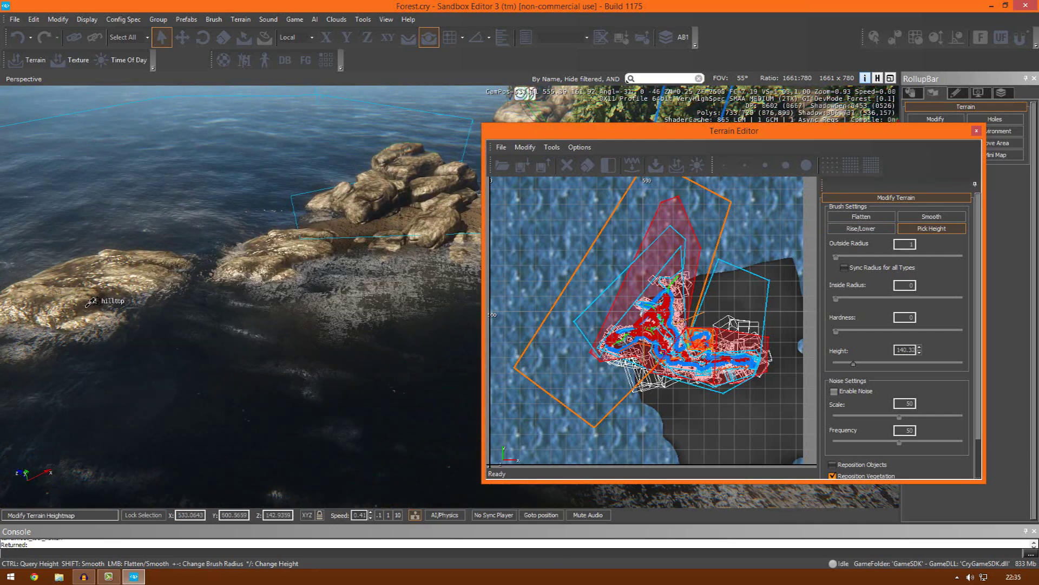
right_drag(346, 230, 484, 374)
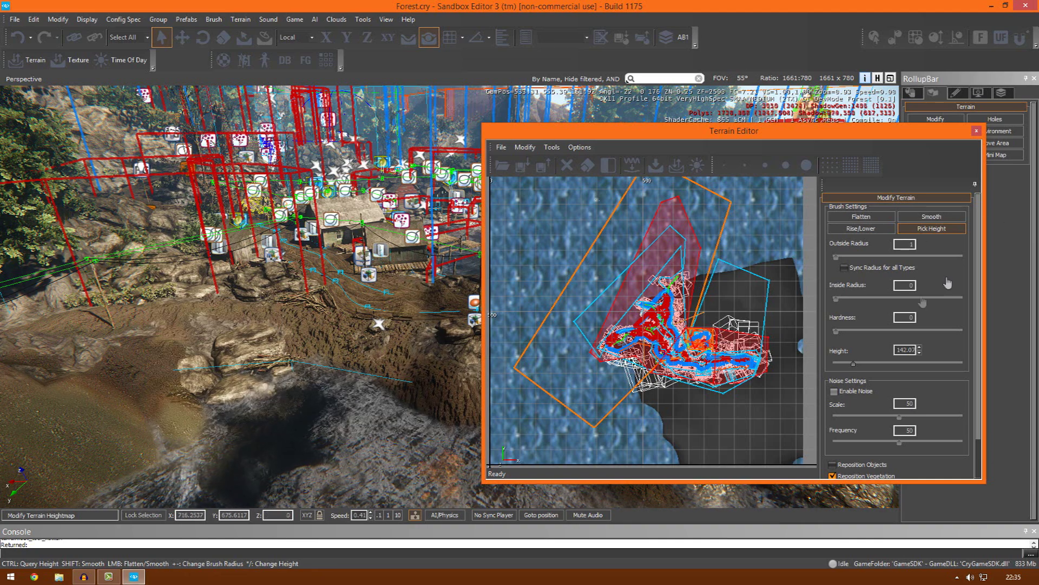
click(849, 219)
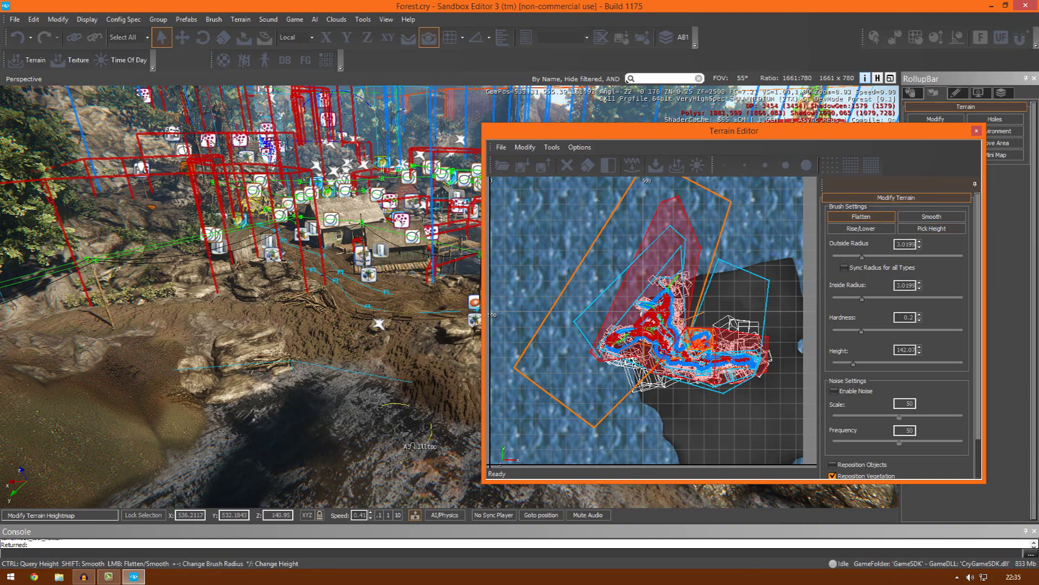
- Flatten the shore in front of the rocks at height 142.07, and again at the 145.04 height picked from the dirt path
drag(459, 416, 428, 415)
right_drag(446, 385, 450, 397)
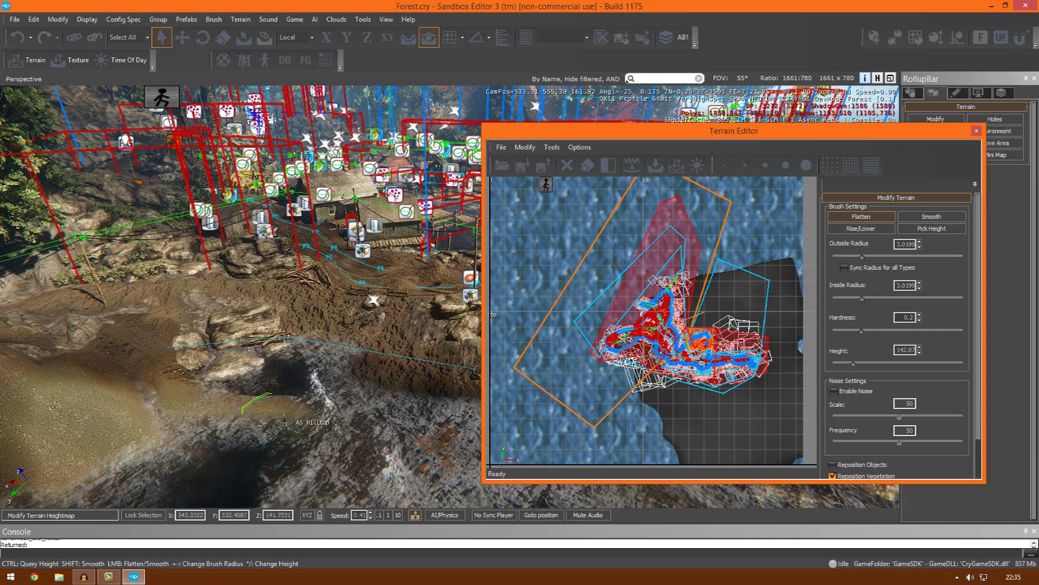
click(932, 228)
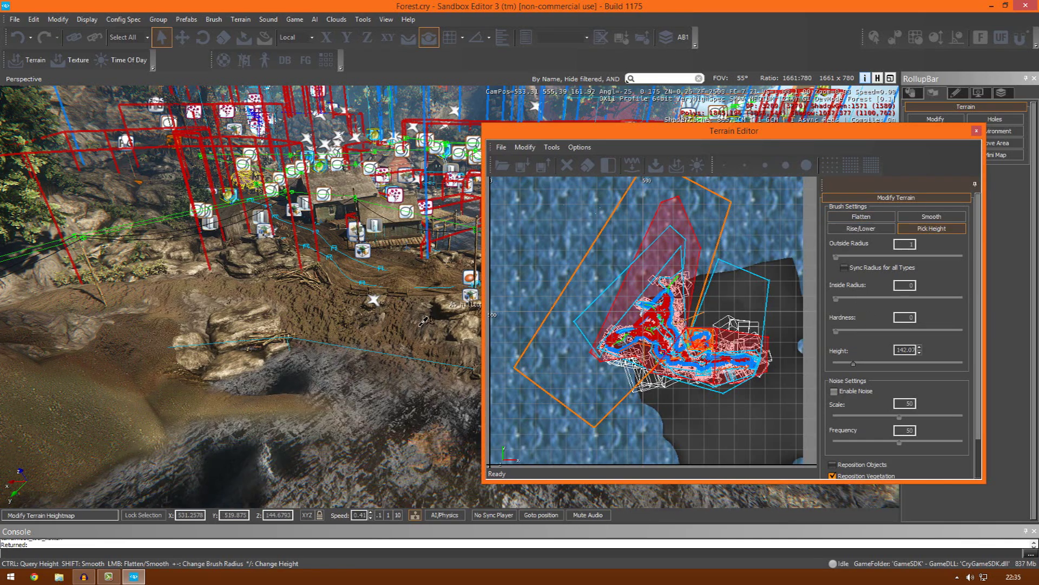
click(388, 312)
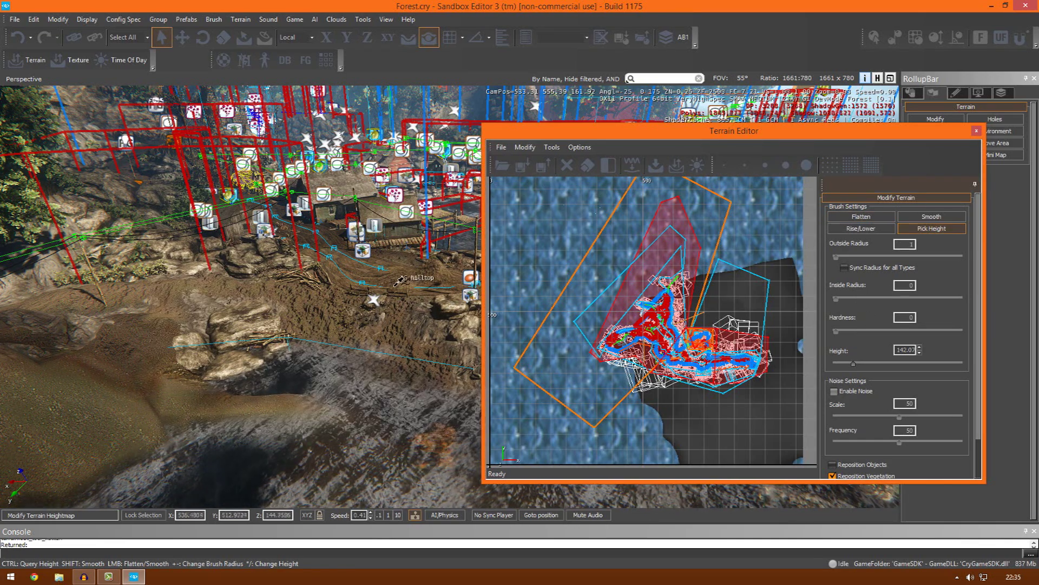
click(873, 219)
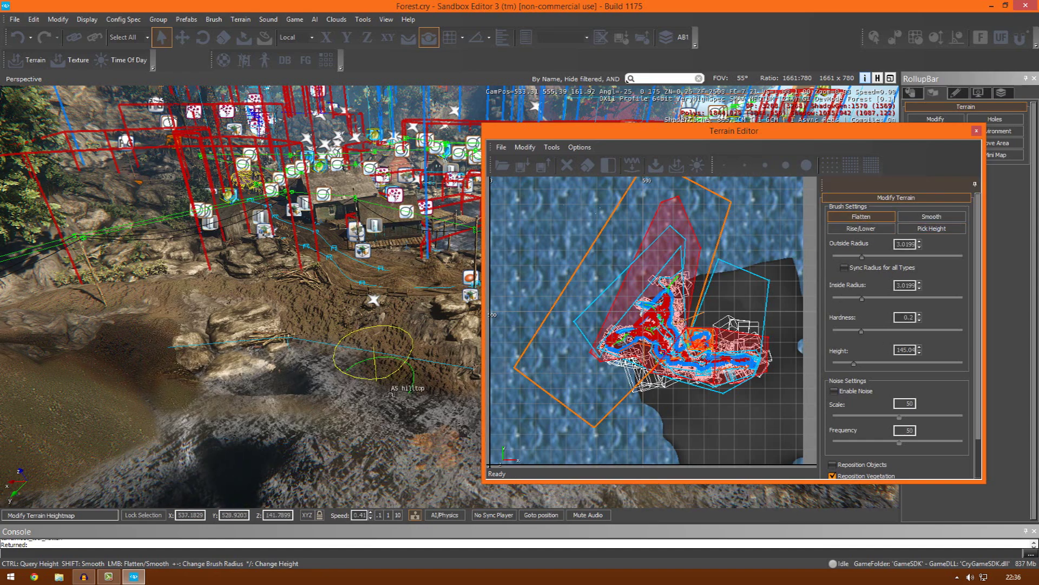
drag(390, 395, 316, 431)
drag(405, 434, 398, 318)
drag(377, 364, 310, 393)
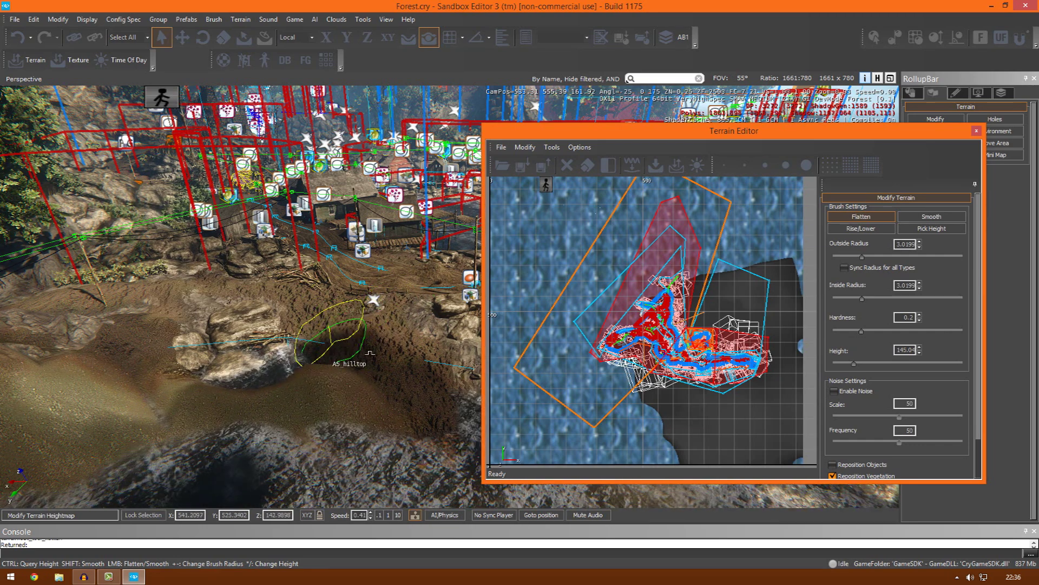
- Fly down to the reshaped shore, walk around it in game mode and return to editing
key(w)
right_drag(397, 304, 427, 325)
key(ctrl)
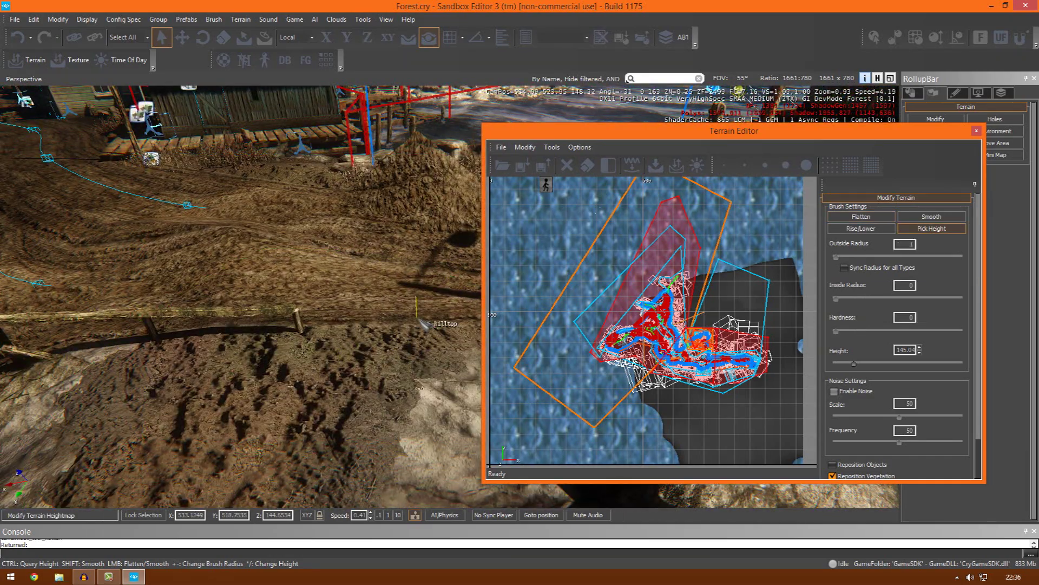
key(ctrl+g)
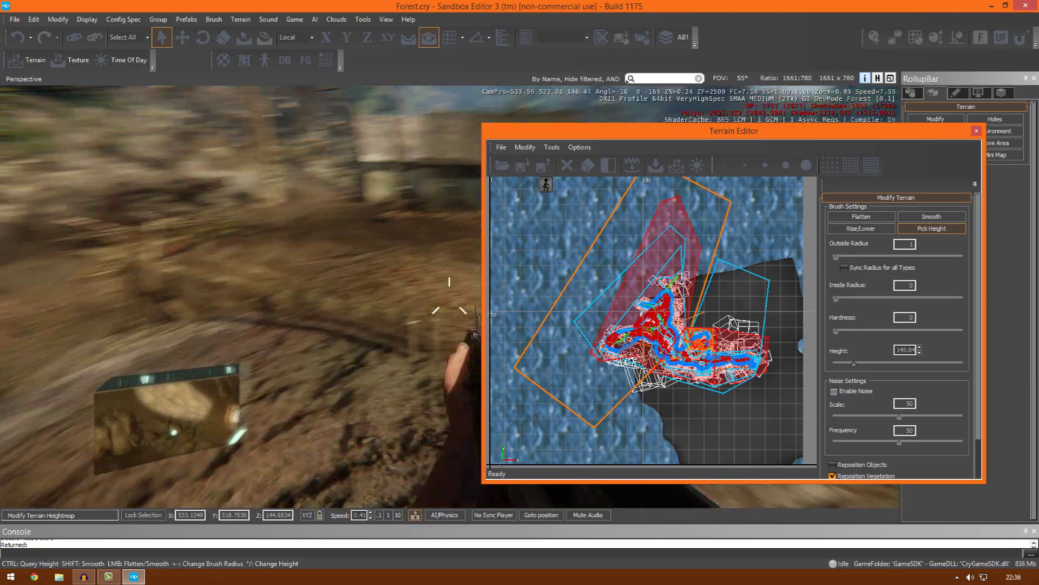
key(s)
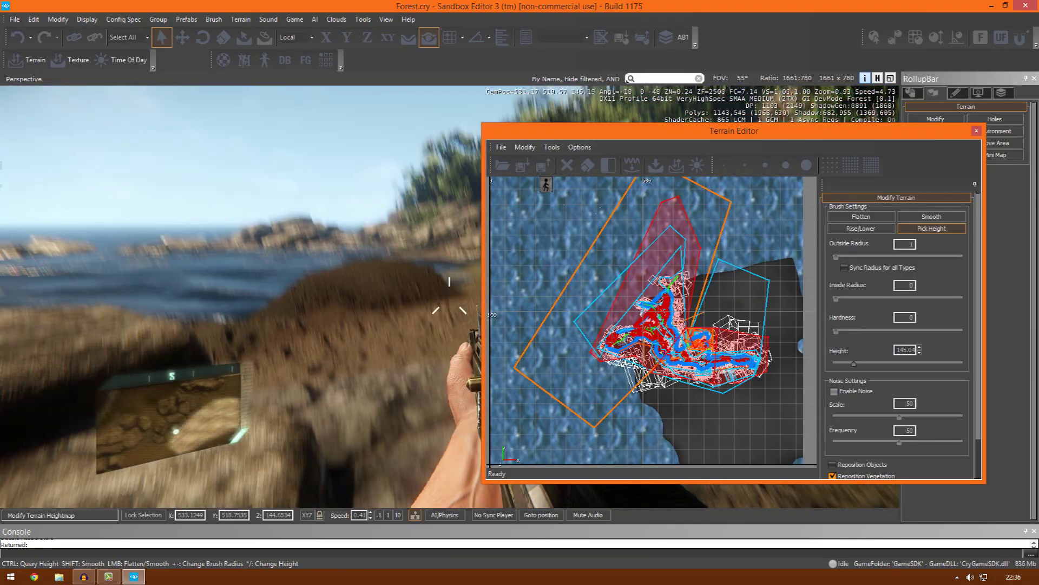
key(Escape)
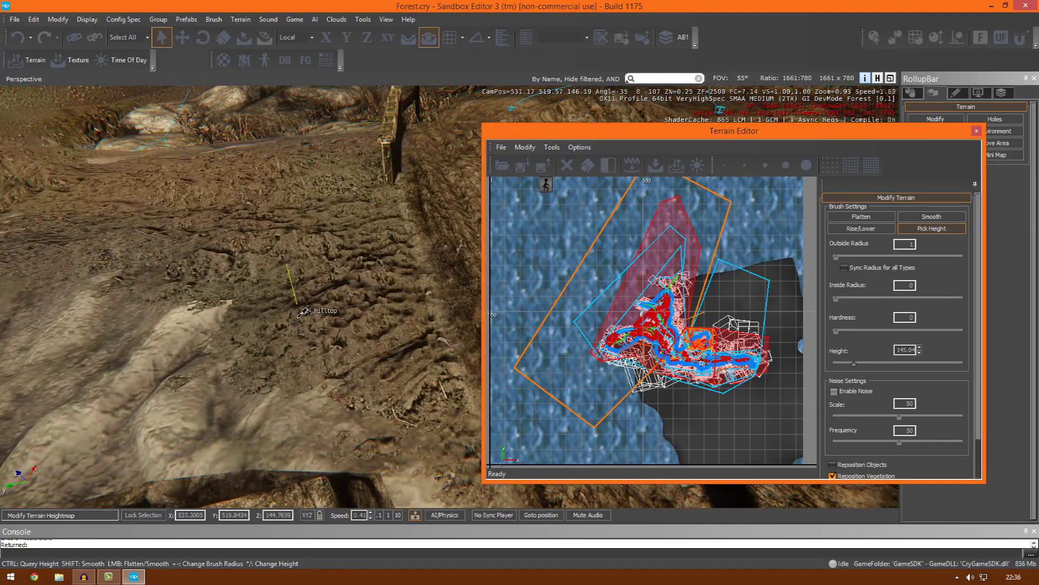
- Set the Flatten brush's hardness to 0.67 and flatten the ground between the sand hill and the shore rocks at height 145.04
key(s)
key(d)
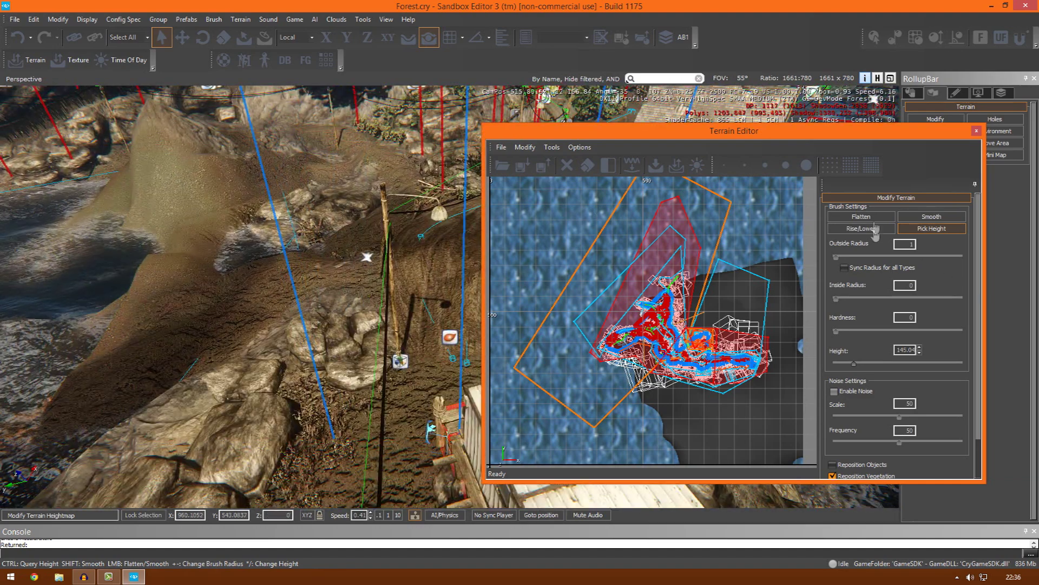
click(862, 216)
mouse_move(372, 293)
mouse_down()
mouse_move(303, 319)
mouse_move(243, 324)
mouse_move(260, 304)
mouse_move(298, 287)
mouse_move(382, 286)
mouse_move(236, 292)
mouse_up()
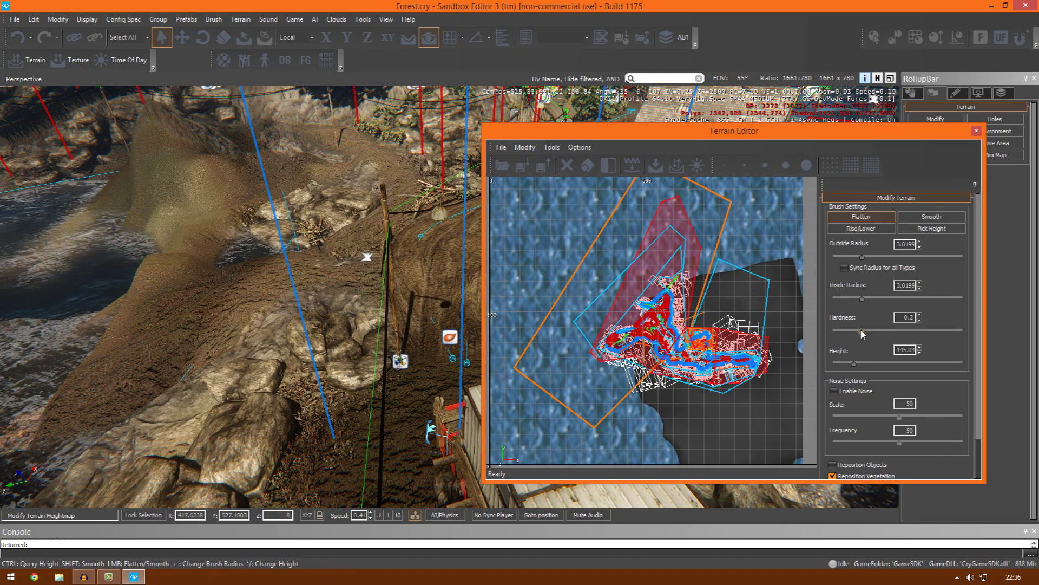
drag(862, 330, 921, 330)
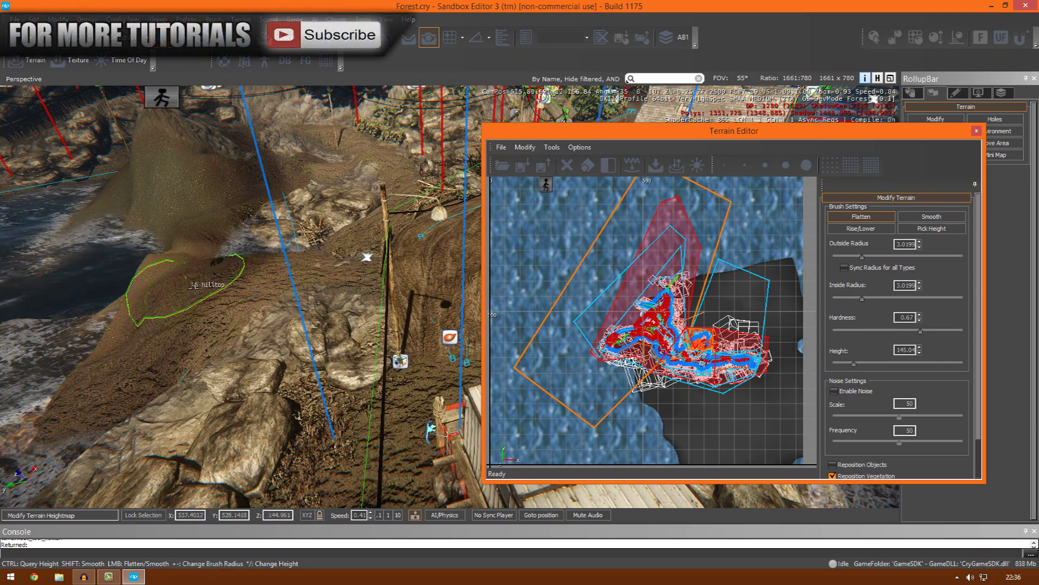
mouse_move(190, 282)
mouse_down()
mouse_move(142, 292)
mouse_move(147, 311)
mouse_move(81, 282)
mouse_move(200, 275)
mouse_move(337, 287)
mouse_move(217, 285)
mouse_move(120, 234)
mouse_move(152, 204)
mouse_move(116, 232)
mouse_move(214, 294)
mouse_move(361, 244)
mouse_move(162, 214)
mouse_move(198, 222)
mouse_move(251, 192)
mouse_up()
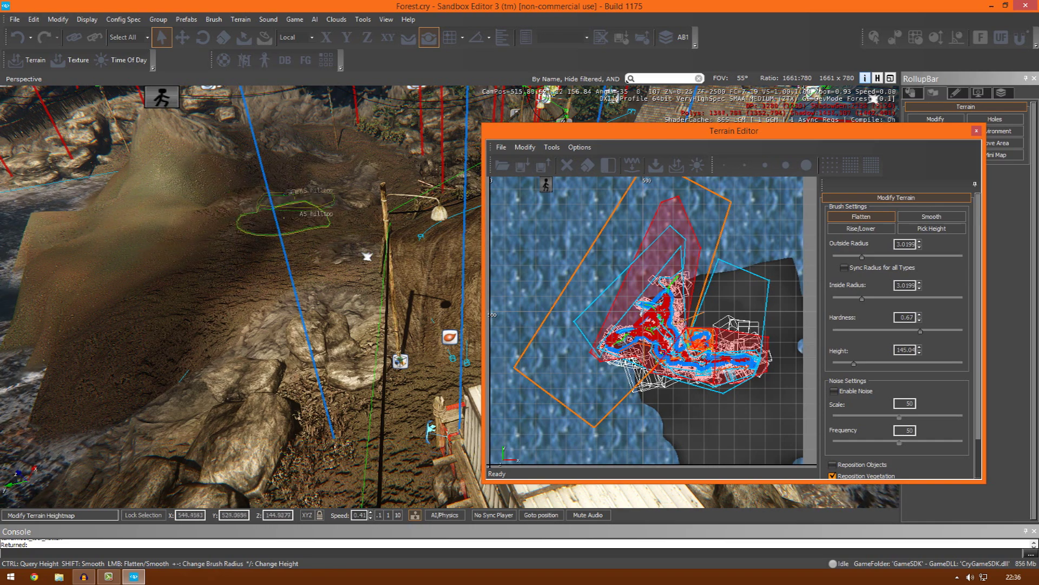
- Inspect the flattened ground around the sand hill and close the Terrain Editor
right_drag(274, 190, 295, 199)
right_drag(427, 213, 422, 211)
right_drag(162, 196, 216, 165)
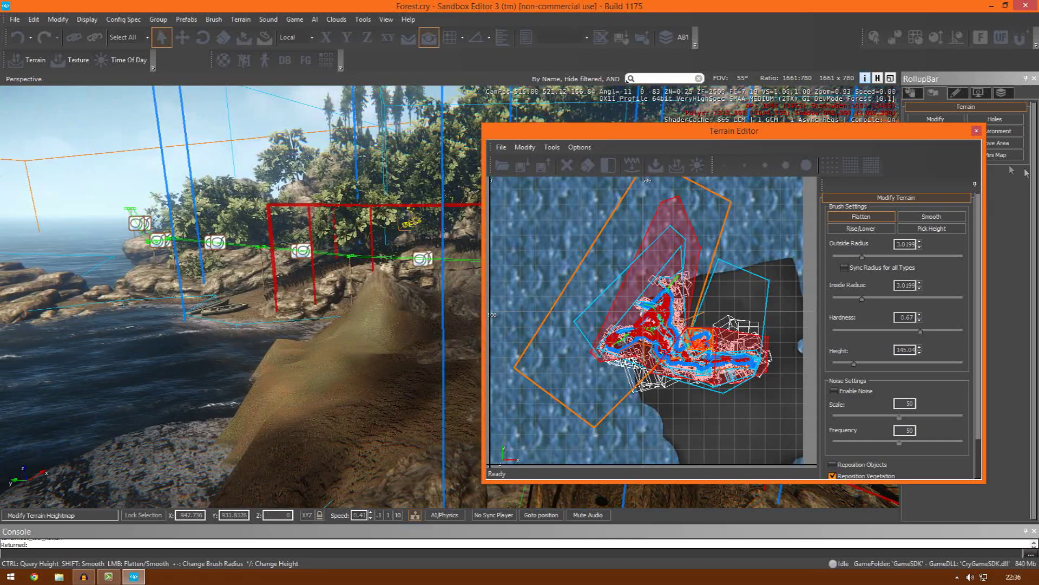
click(977, 131)
right_drag(564, 279, 588, 284)
right_drag(455, 383, 454, 380)
- Start a new level named TutorialProject without saving the changes to the Forest level
click(13, 19)
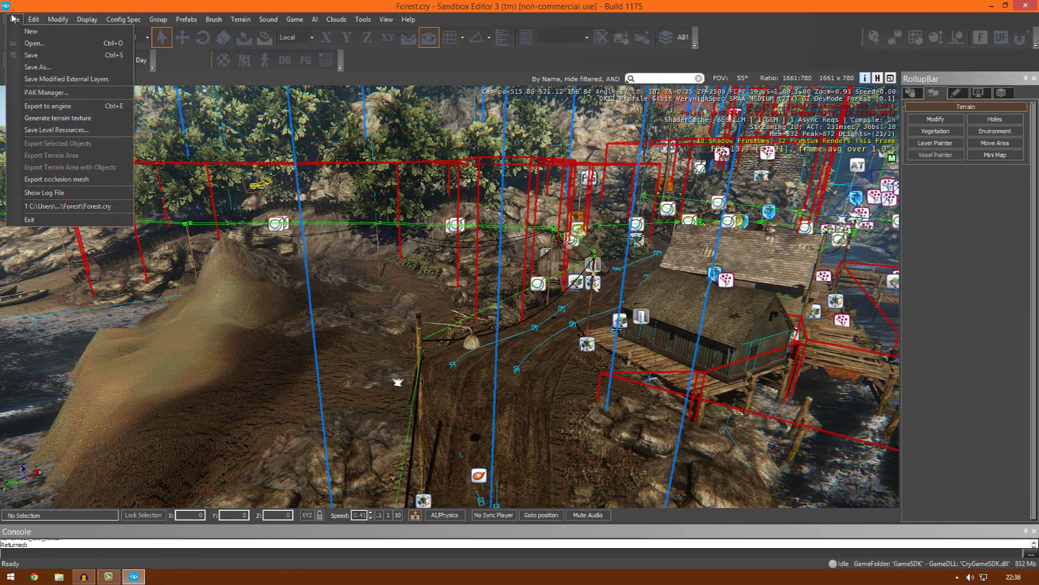
click(23, 34)
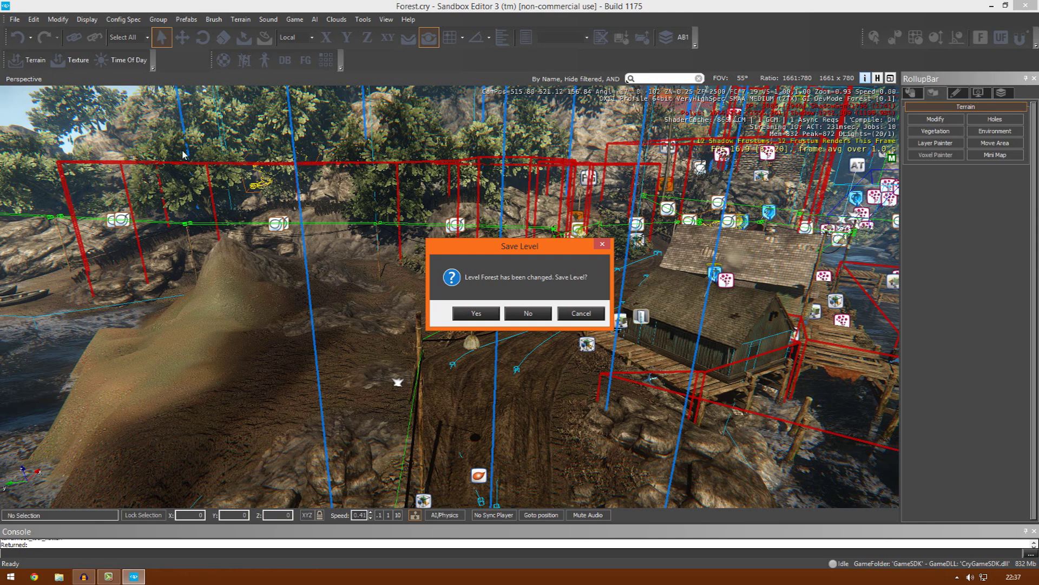
click(521, 312)
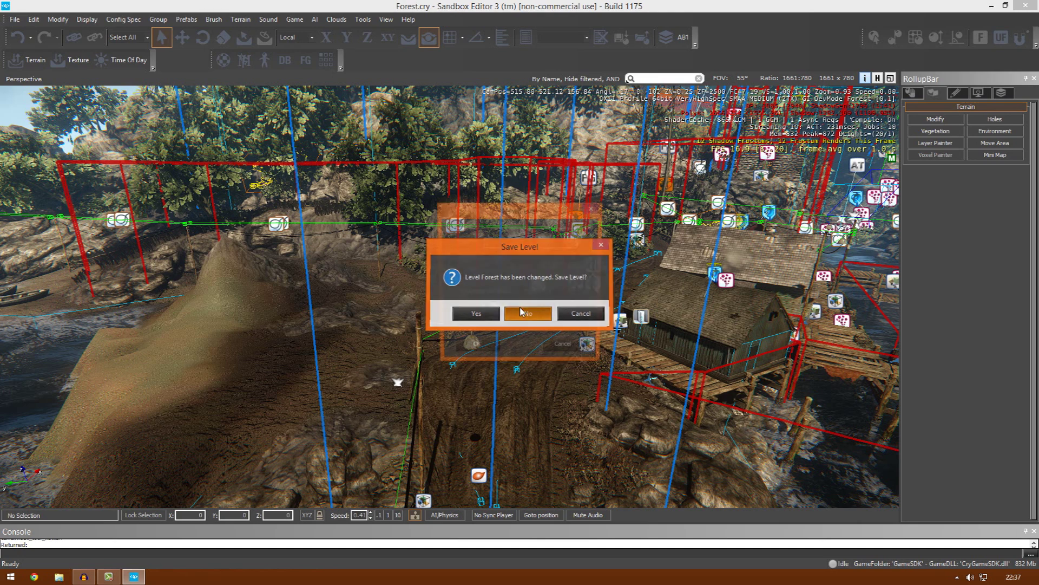
drag(527, 208, 530, 224)
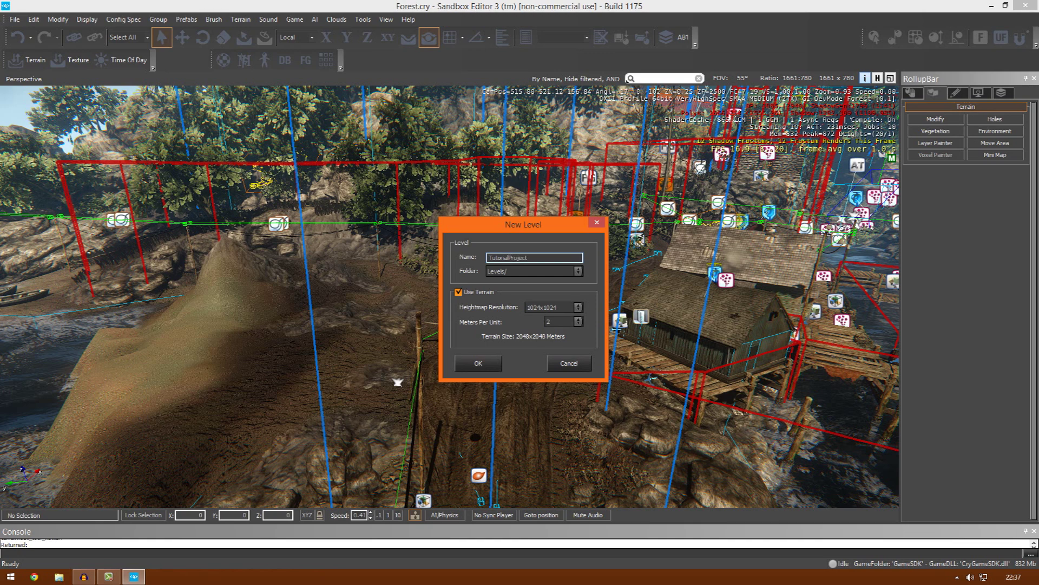
- Check the new level's folder choices, and switch to File Explorer to open the Cryengine 3 SDK folder on the desktop
click(536, 268)
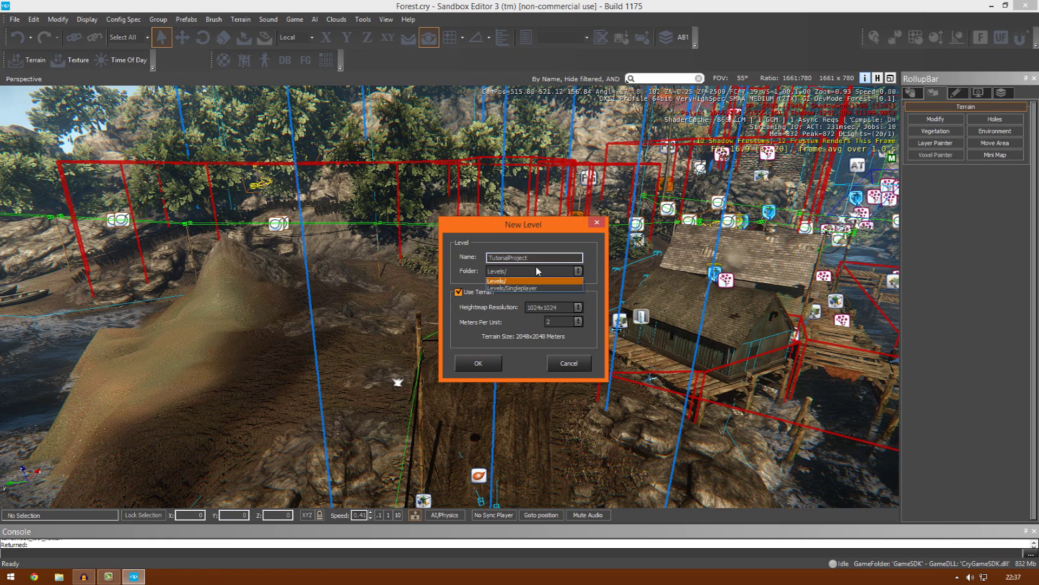
click(59, 578)
click(505, 272)
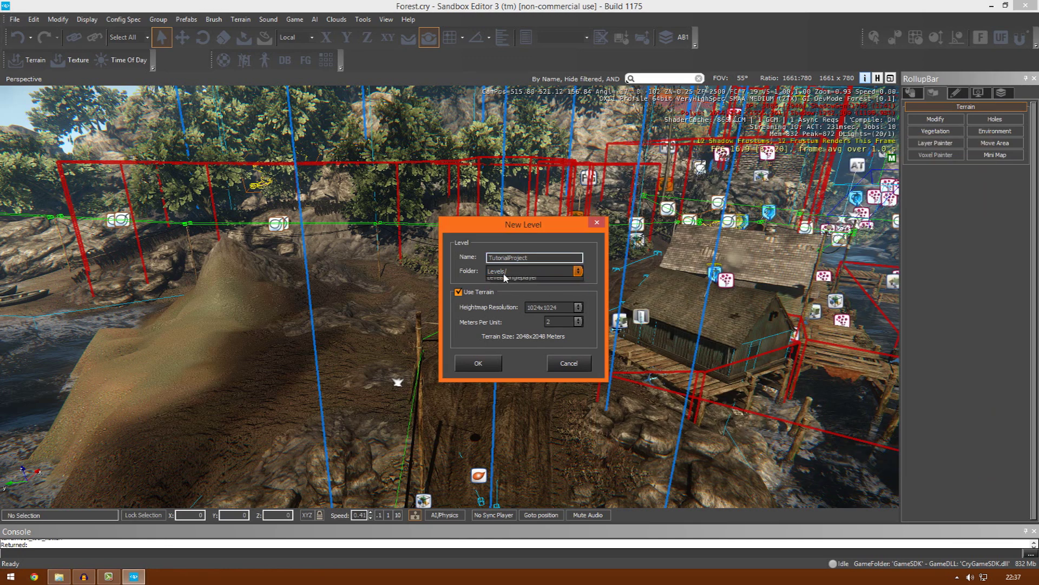
click(59, 577)
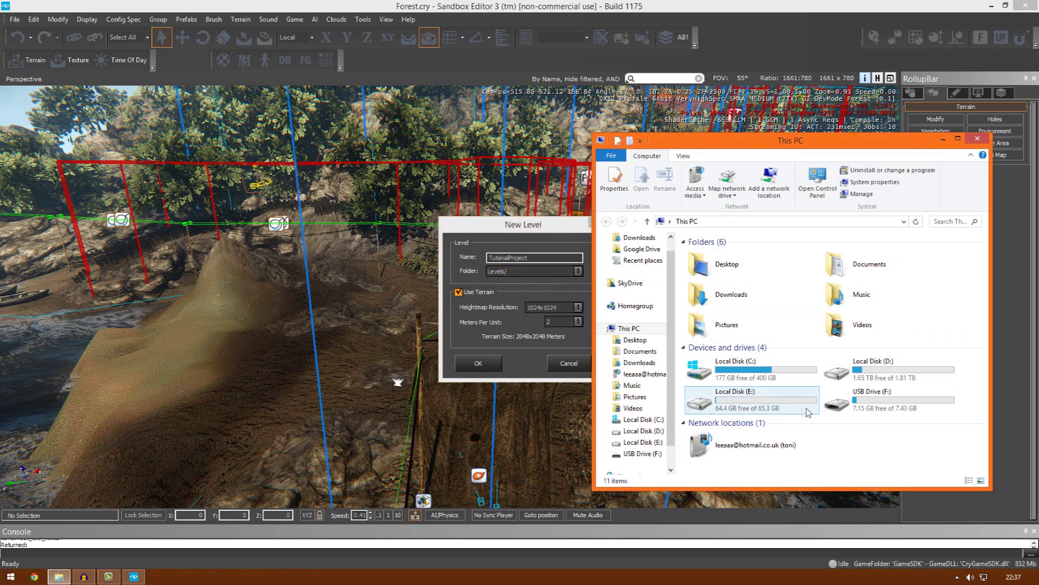
click(848, 379)
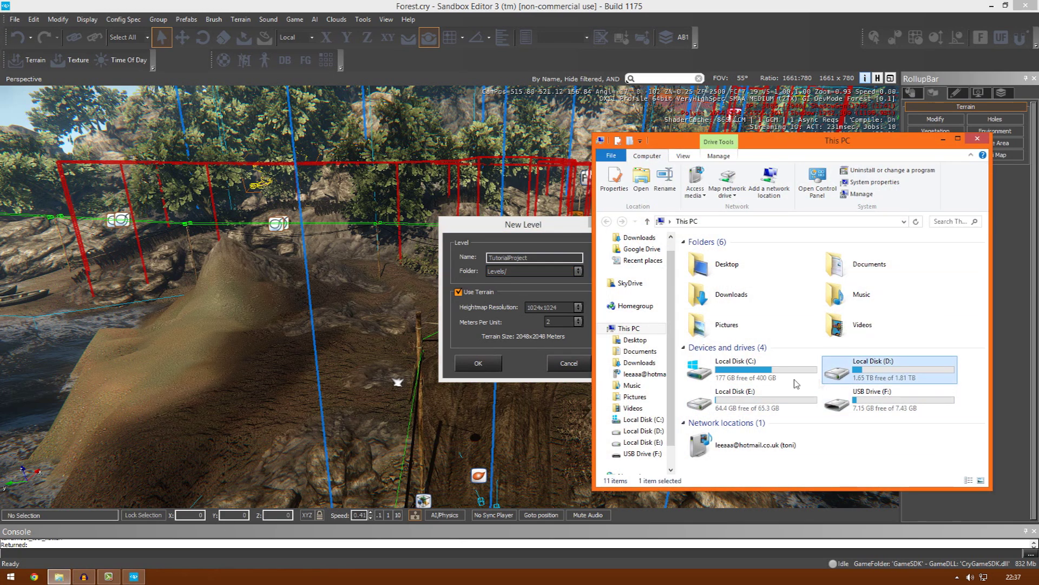
click(635, 340)
double_click(778, 285)
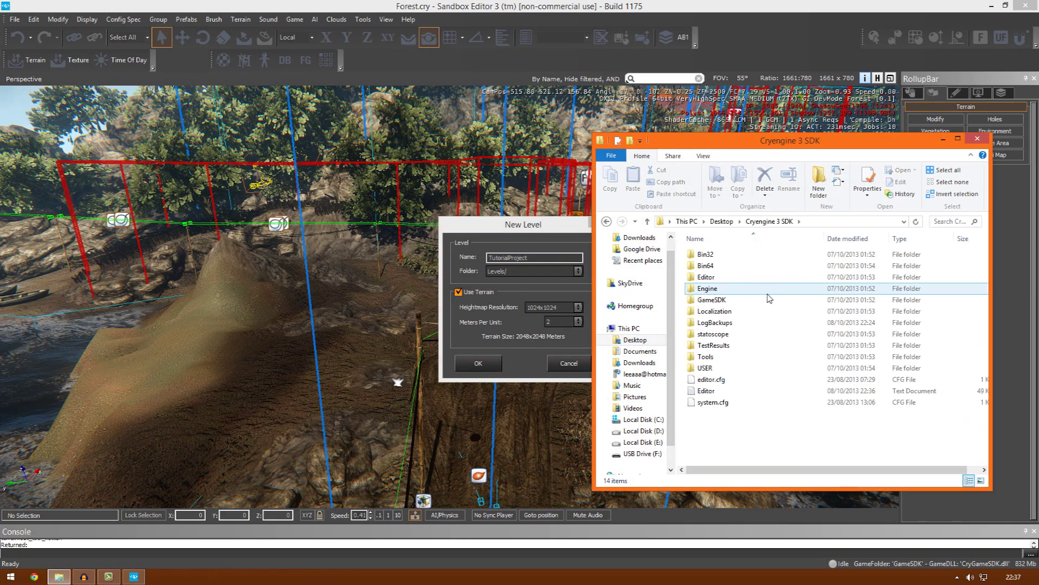
- Browse GameSDK > Levels > Singleplayer > Forest to examine the level's files, and go back to the Singleplayer folder
click(725, 305)
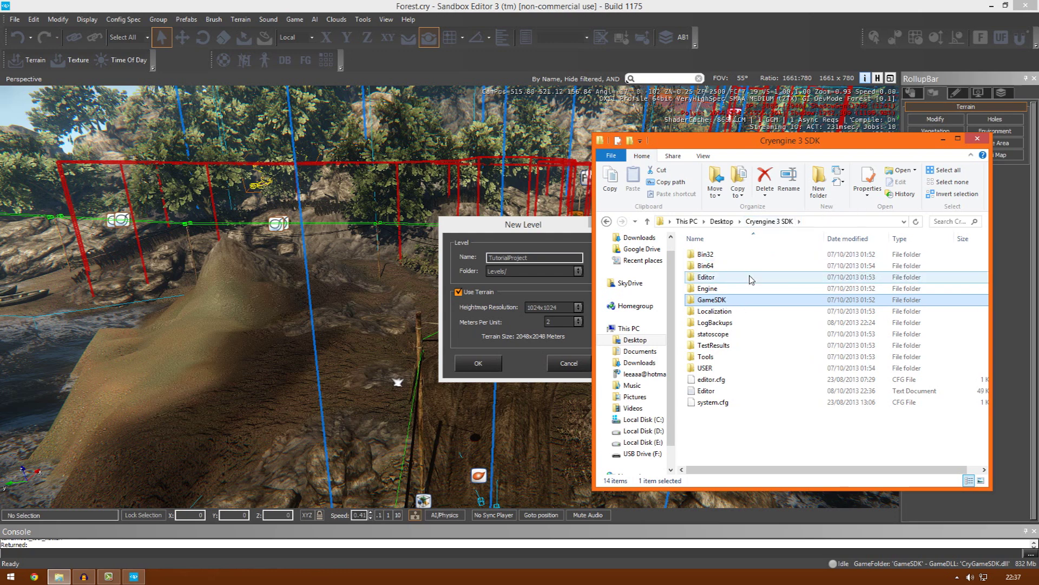
double_click(723, 300)
double_click(708, 277)
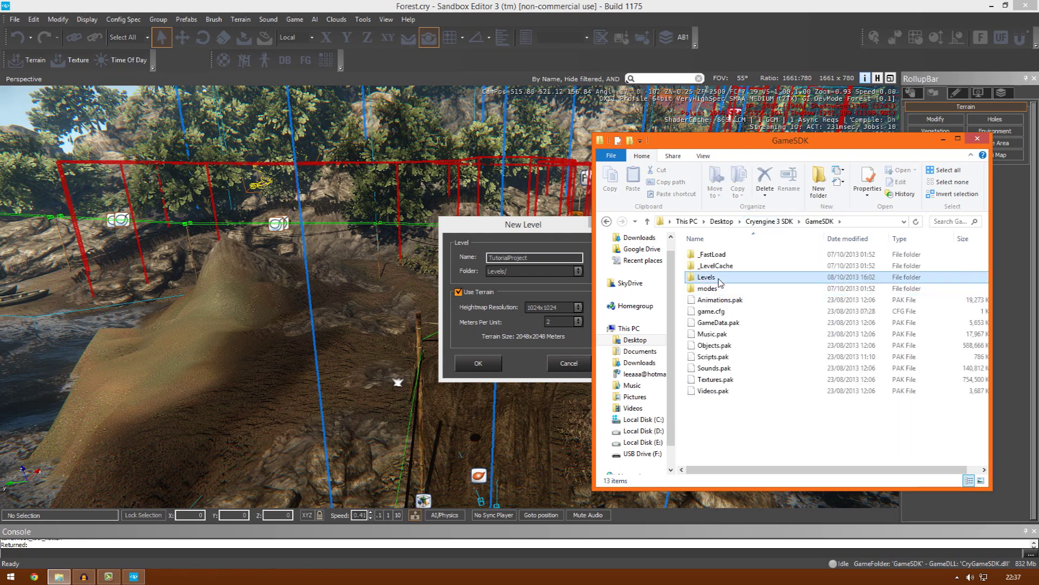
double_click(701, 254)
click(705, 256)
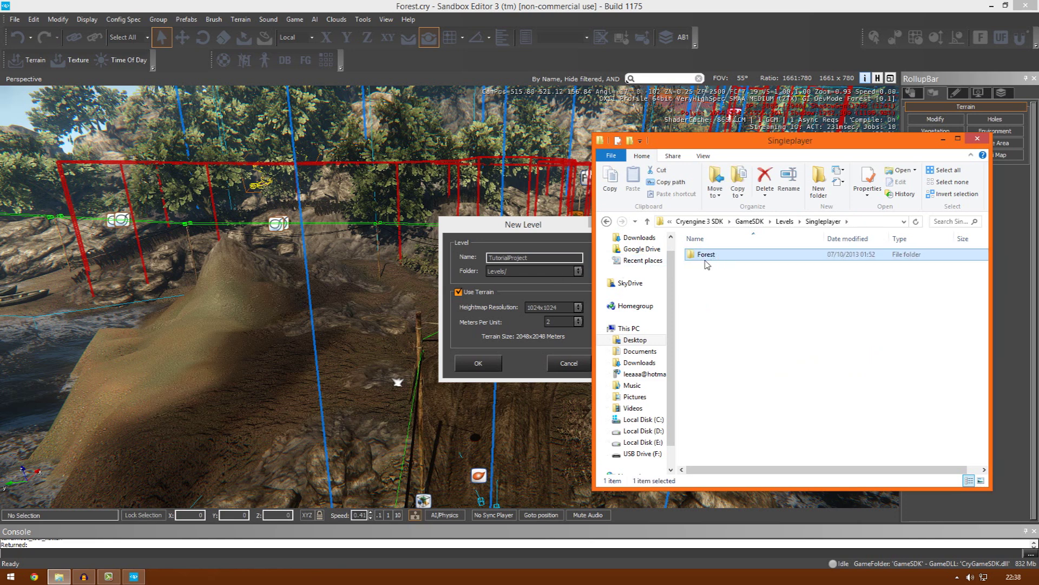
double_click(707, 256)
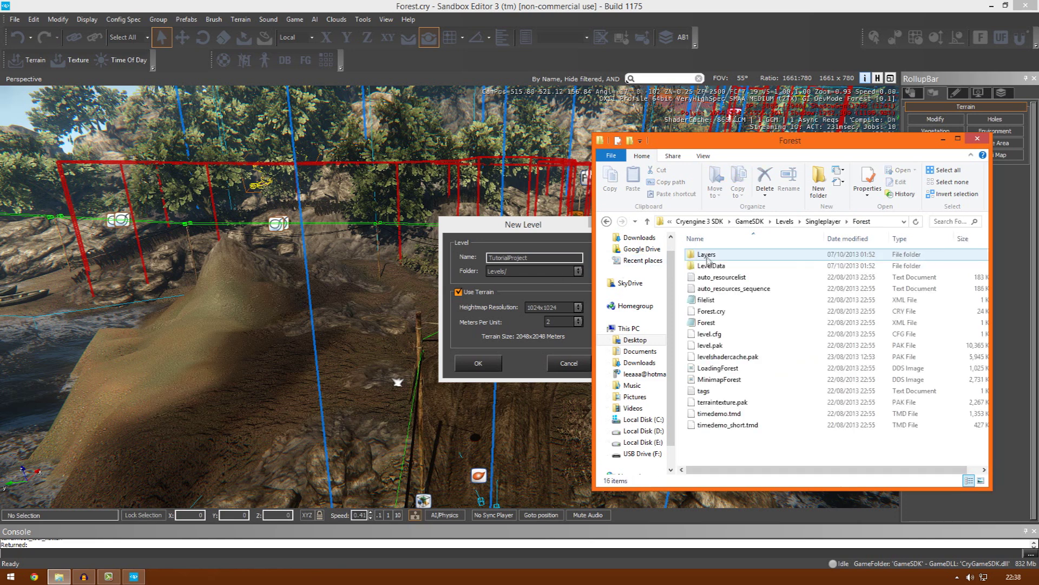
drag(699, 449, 800, 357)
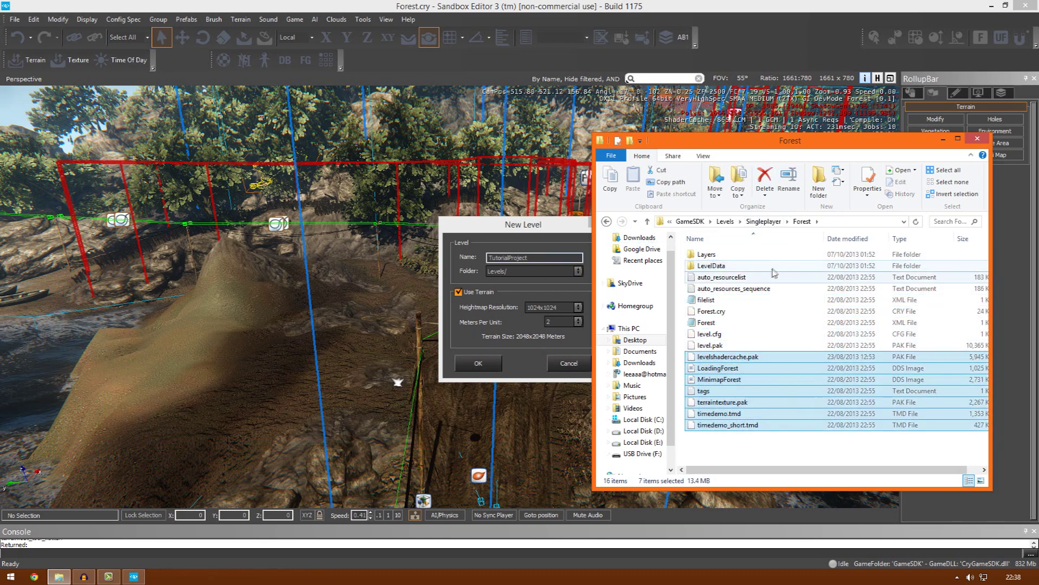
click(764, 222)
- Set the new level's folder to Levels/Singleplayer and compare it with the Singleplayer folder in File Explorer
click(520, 271)
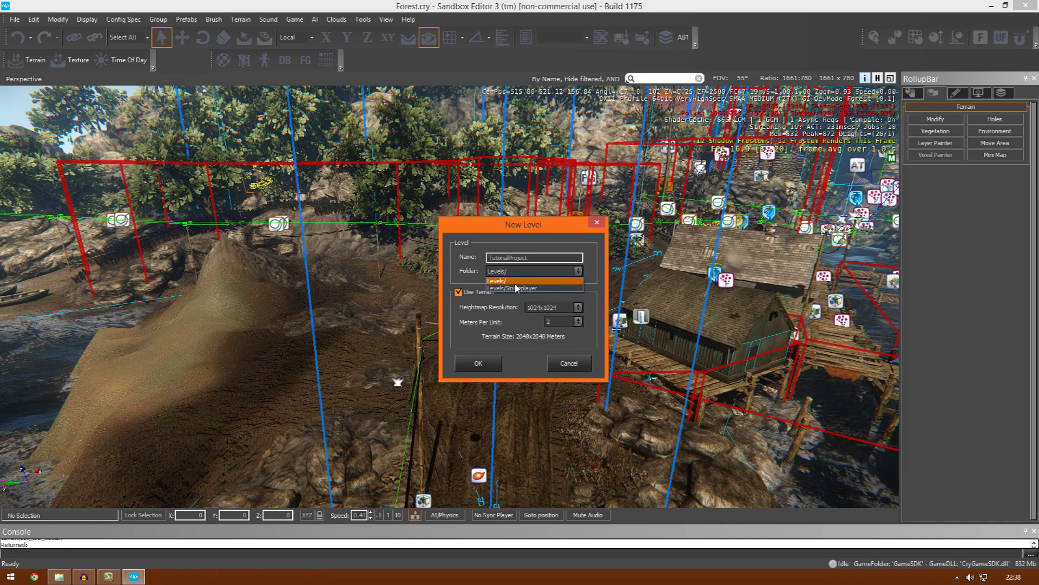
click(517, 288)
key(alt+Tab)
click(766, 347)
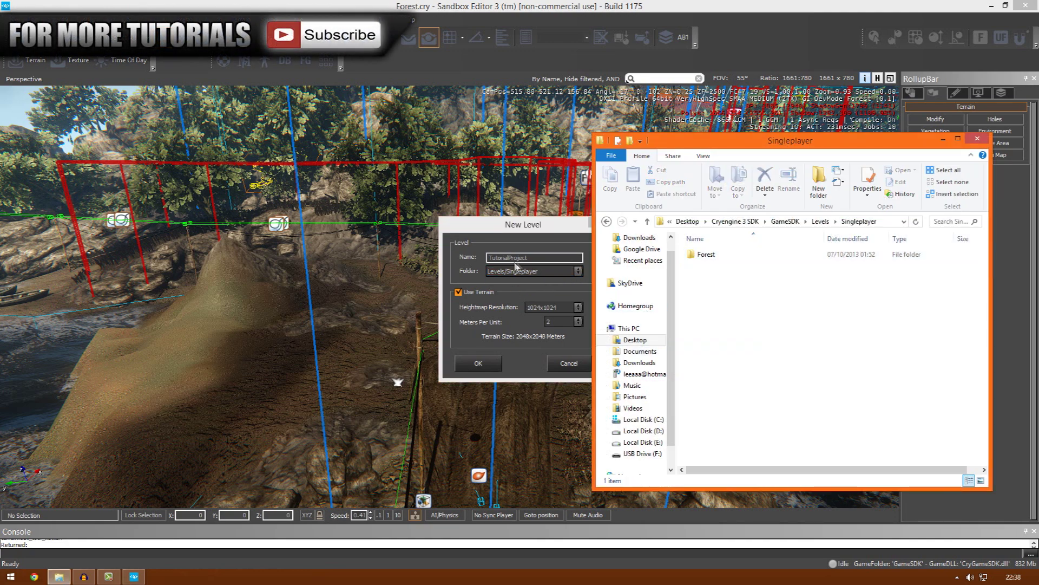
click(478, 305)
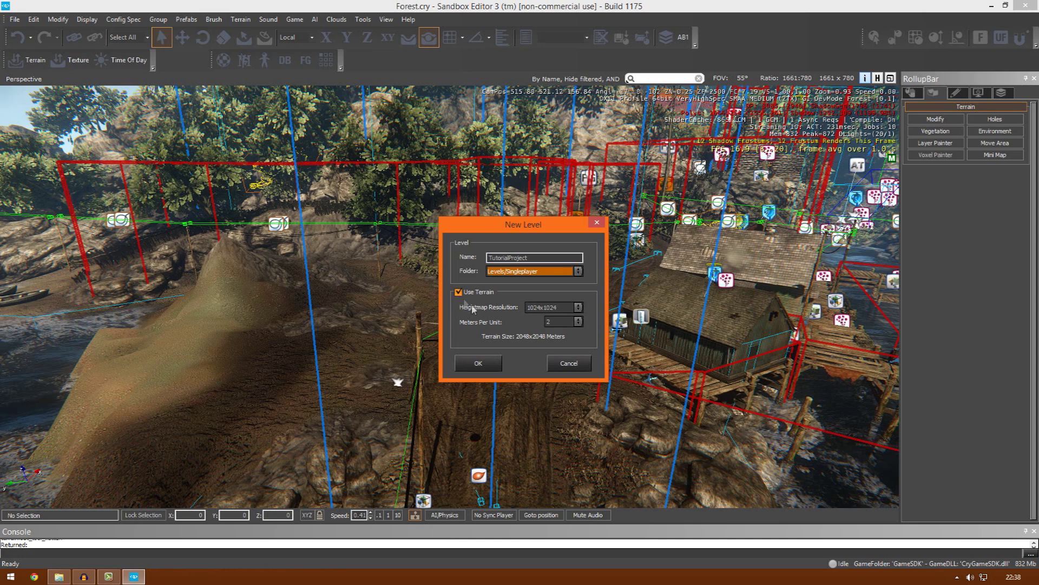
- Examine the heightmap resolution and meters-per-unit settings for the new level's terrain
click(533, 309)
click(530, 308)
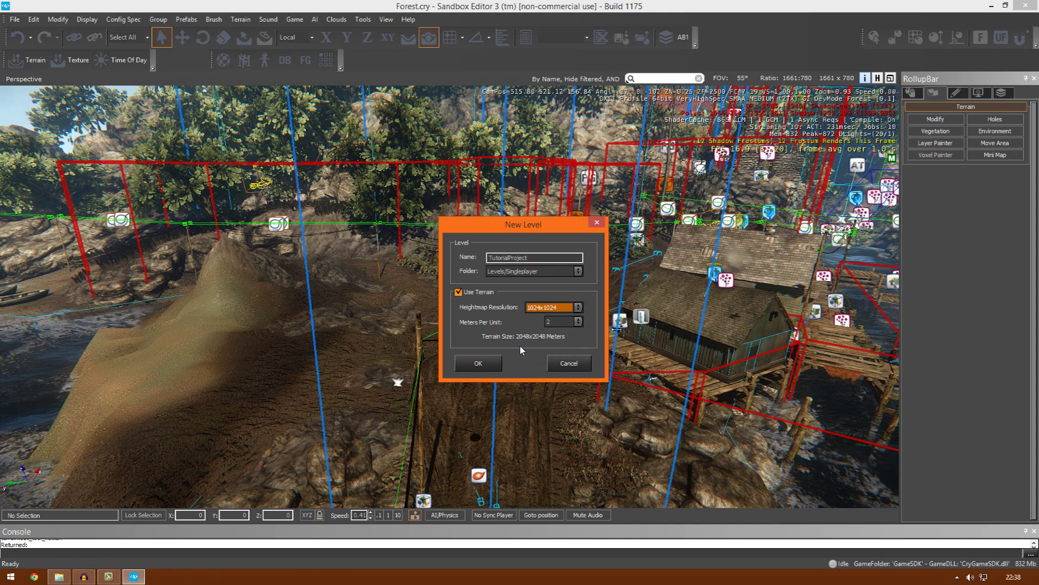
click(563, 322)
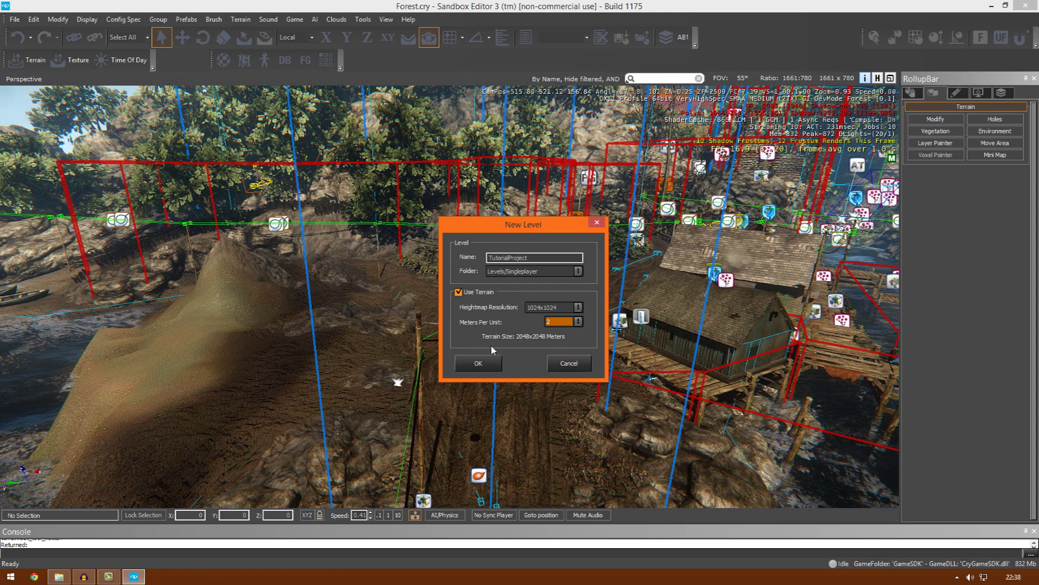
click(533, 311)
click(533, 313)
click(544, 309)
click(543, 310)
click(543, 309)
click(544, 309)
click(552, 322)
click(525, 319)
click(555, 317)
click(535, 313)
click(530, 311)
click(536, 309)
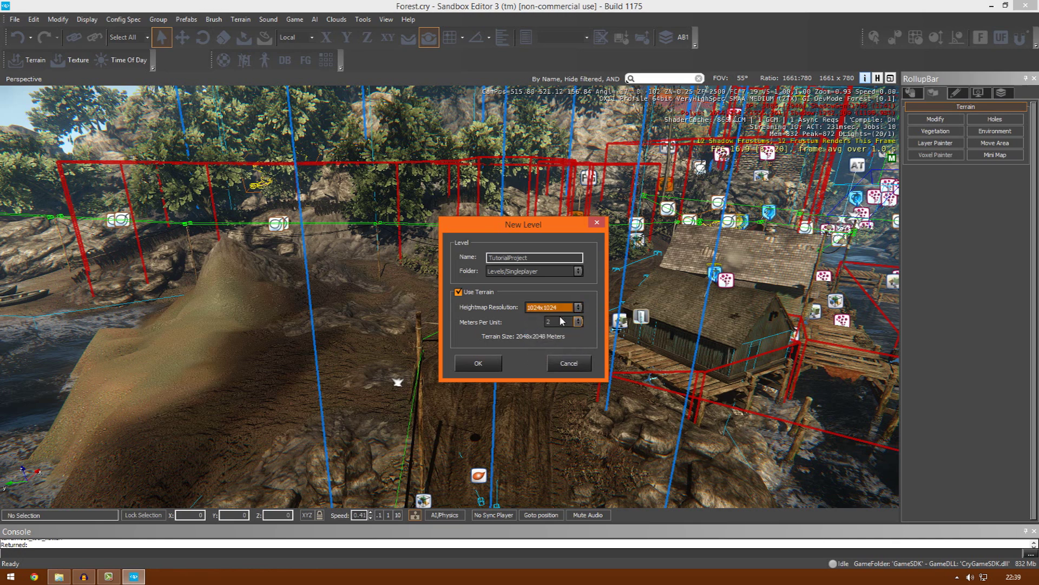
- Set the new level's terrain to a 1024x1024 heightmap resolution with 1 meter per unit
click(561, 322)
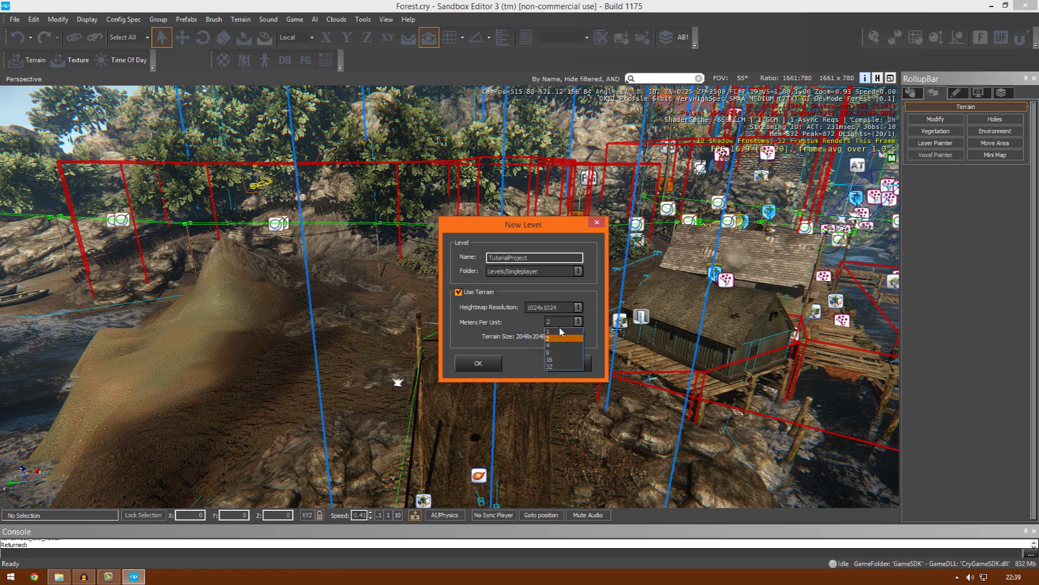
click(557, 338)
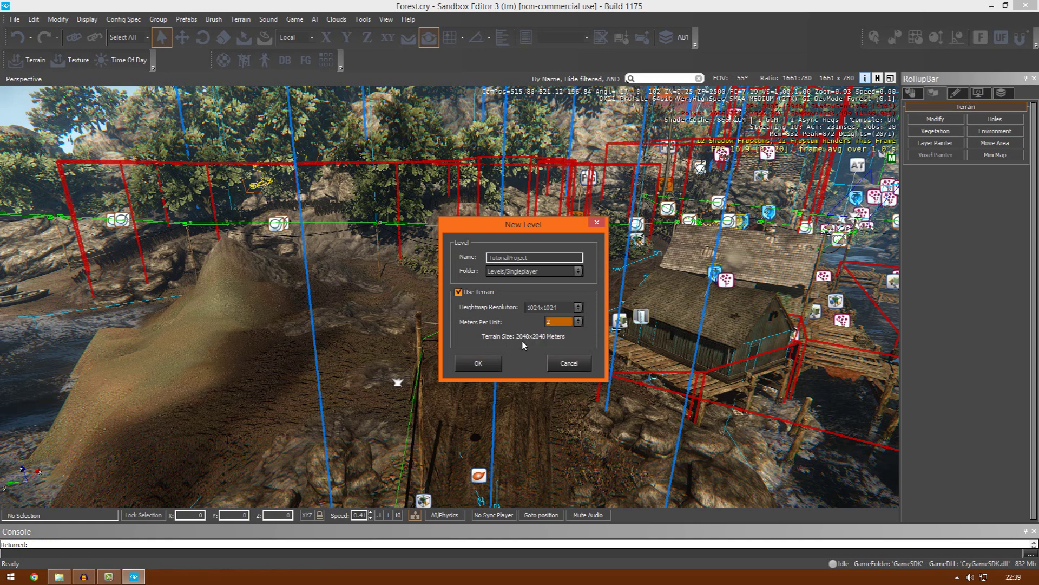
click(561, 322)
click(562, 331)
click(542, 307)
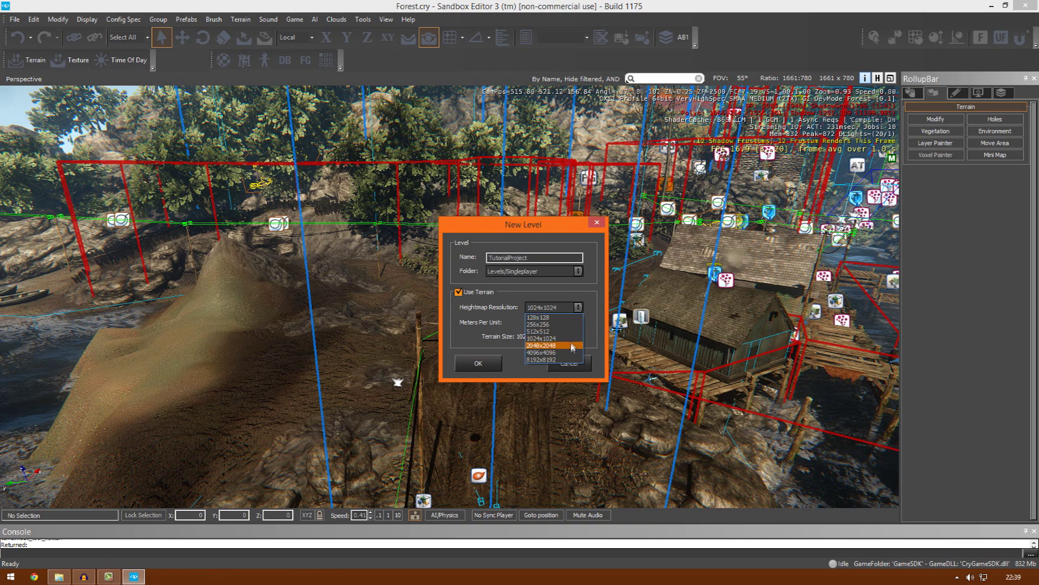
click(542, 338)
click(556, 323)
click(555, 329)
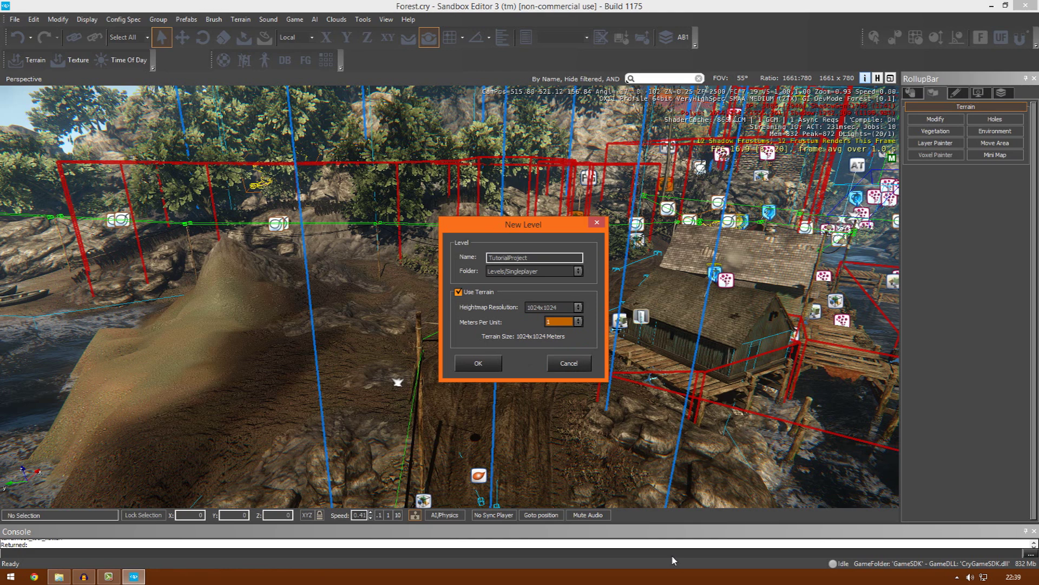
click(578, 321)
click(559, 325)
- Create the level, generate its terrain texture at 4096 x 4096 in high quality, and dismiss the error report
click(482, 361)
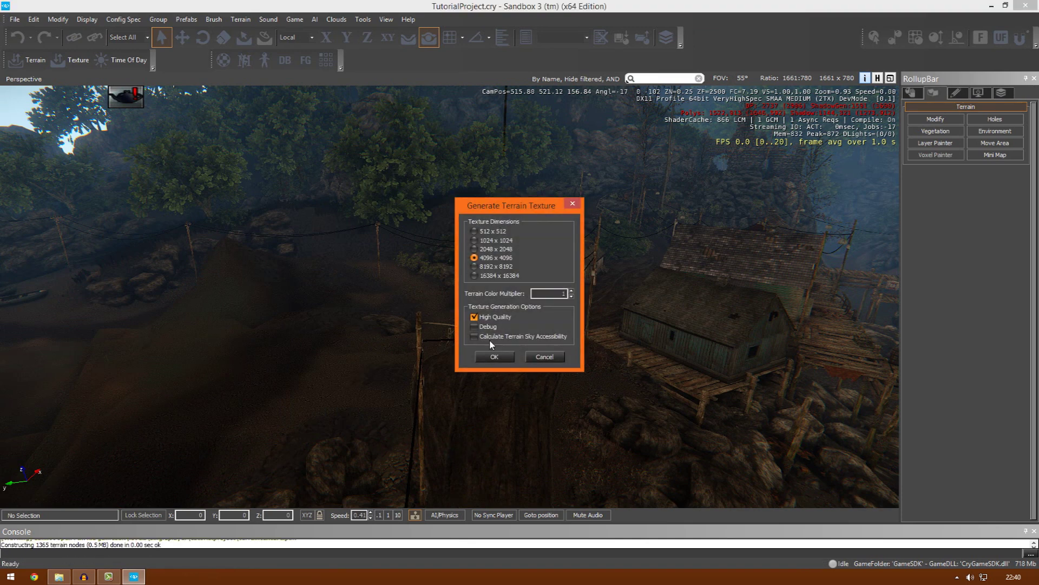
click(496, 358)
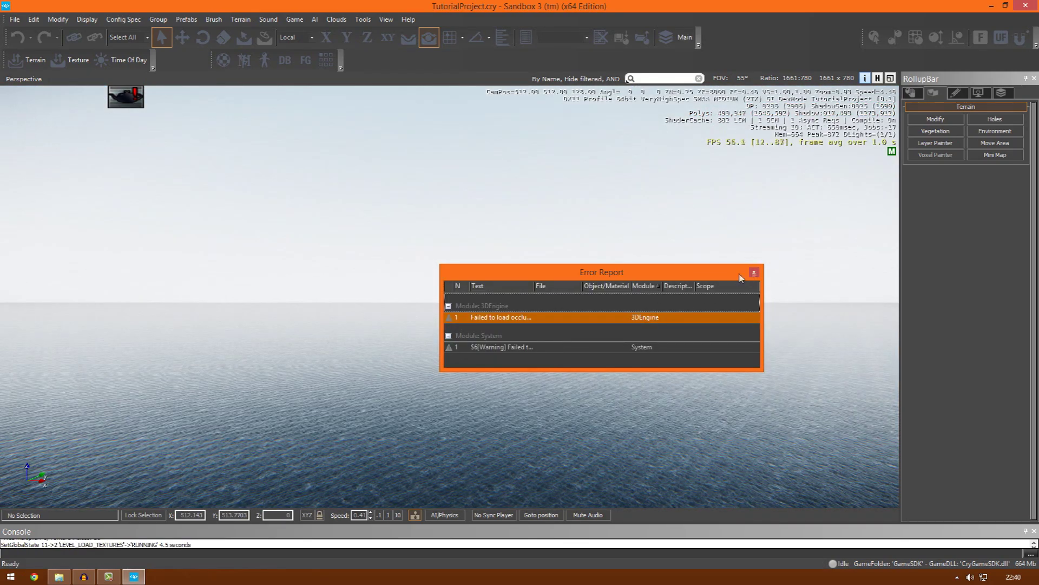
click(754, 271)
- Look around the new level's ocean and bring up the terrain modification brush settings
right_drag(752, 272, 725, 322)
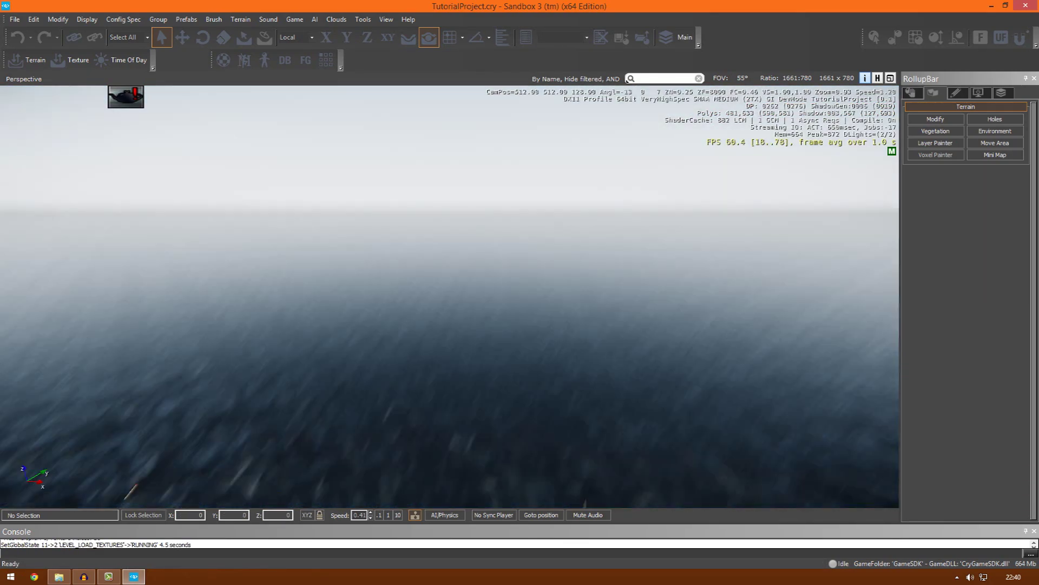
mouse_move(746, 232)
right_down()
mouse_move(740, 287)
mouse_move(746, 233)
right_up()
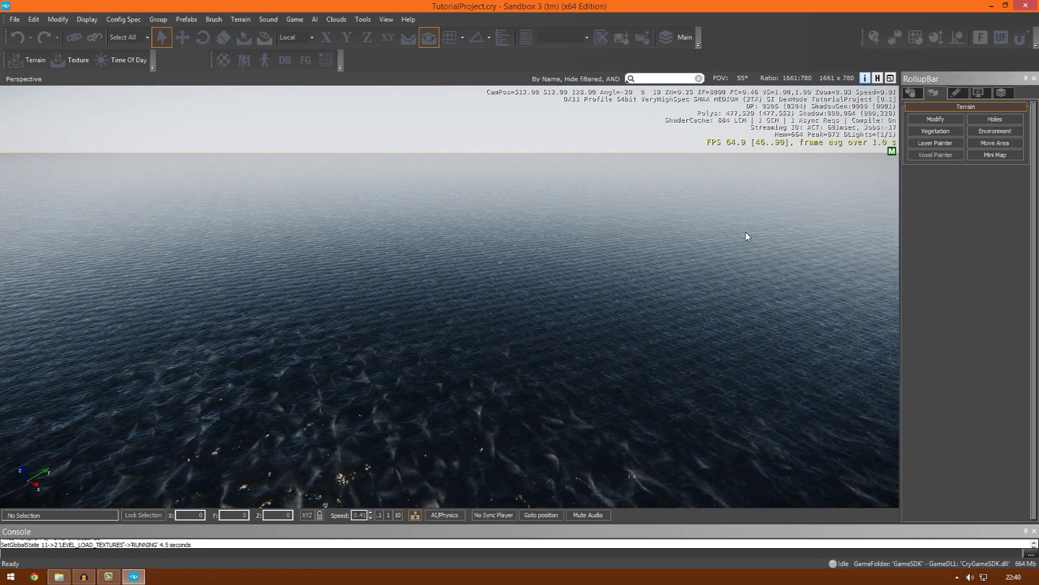
right_drag(746, 233, 742, 235)
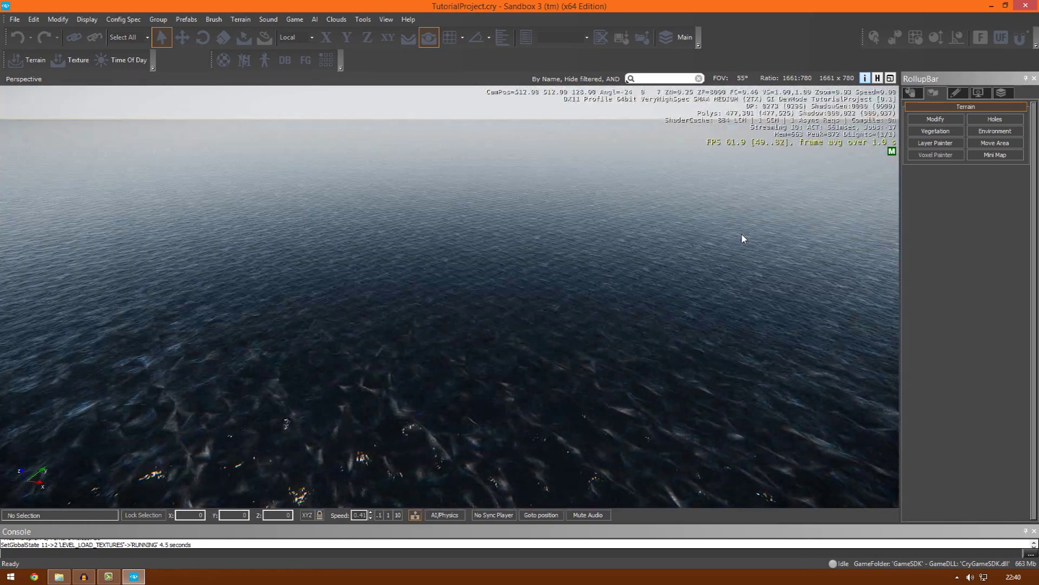
click(936, 119)
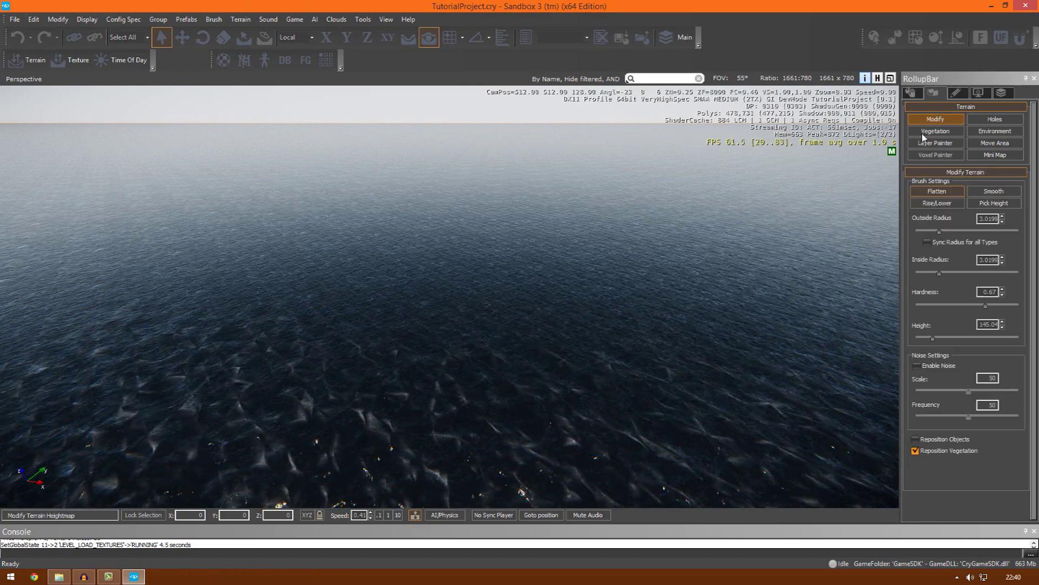
right_drag(726, 228, 718, 236)
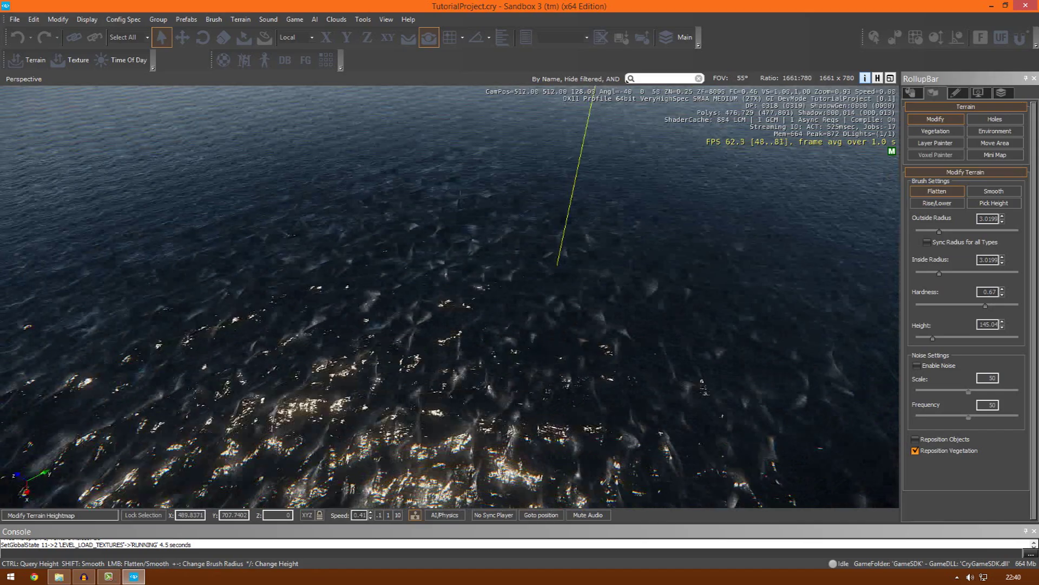
right_drag(560, 260, 557, 208)
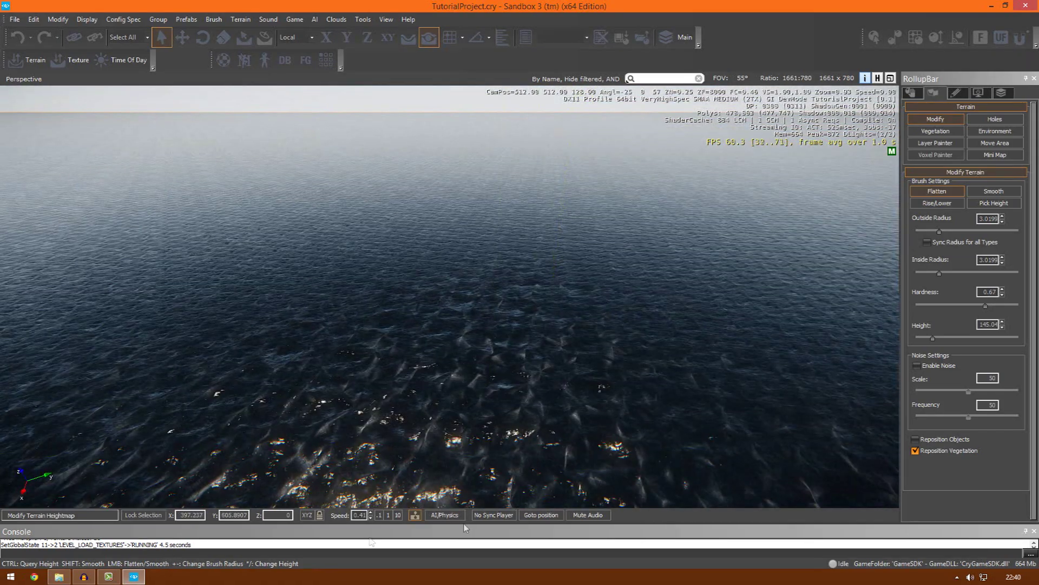
right_drag(550, 441, 546, 371)
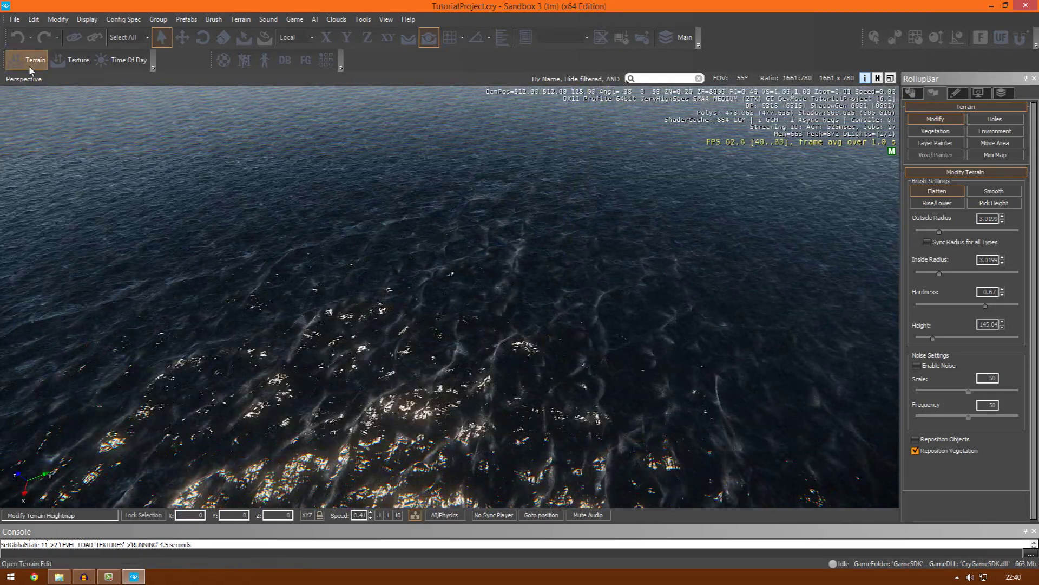
- Open the Terrain Editor and arrange it as a floating window over the perspective view
click(31, 70)
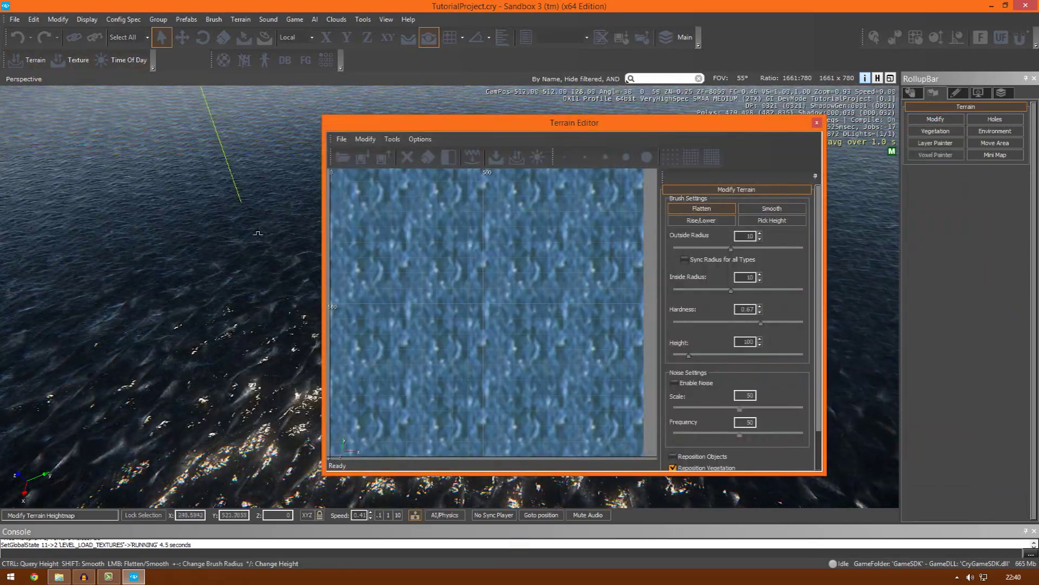
drag(349, 129, 344, 137)
double_click(349, 137)
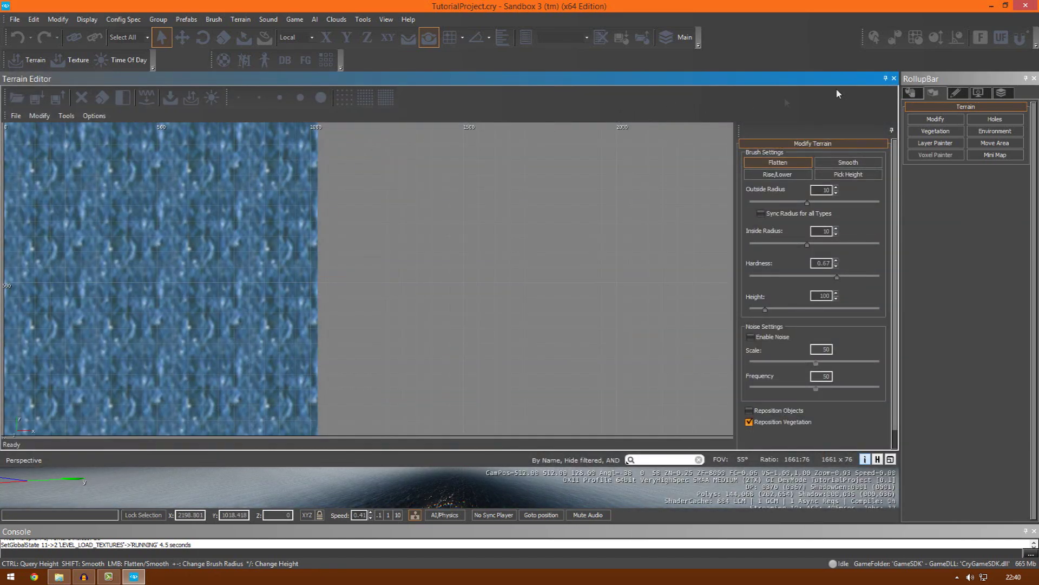
drag(833, 80, 760, 168)
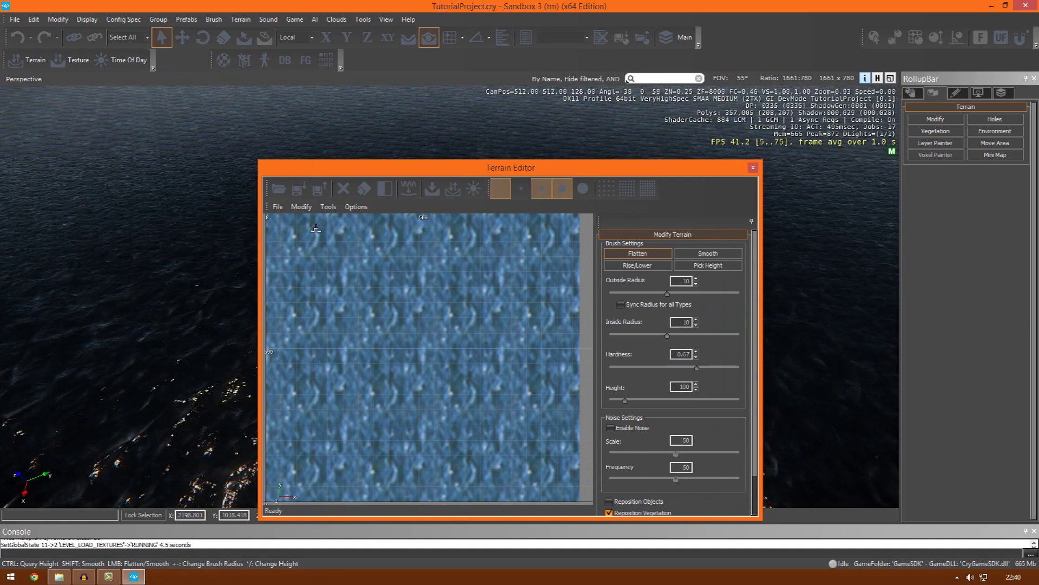
- Check the terrain's water height setting and leave it without applying a change
click(328, 206)
mouse_move(304, 209)
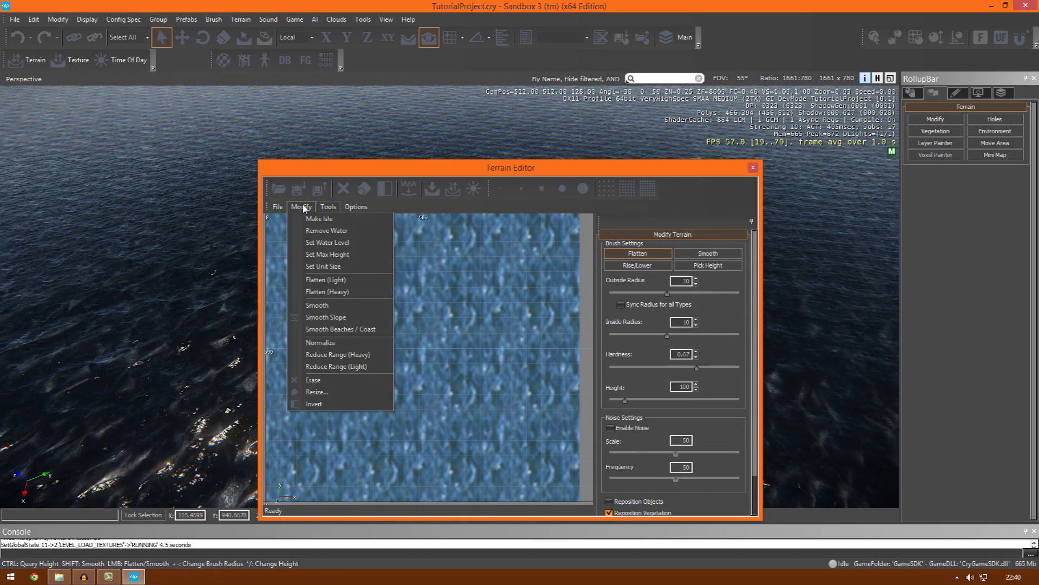
click(345, 244)
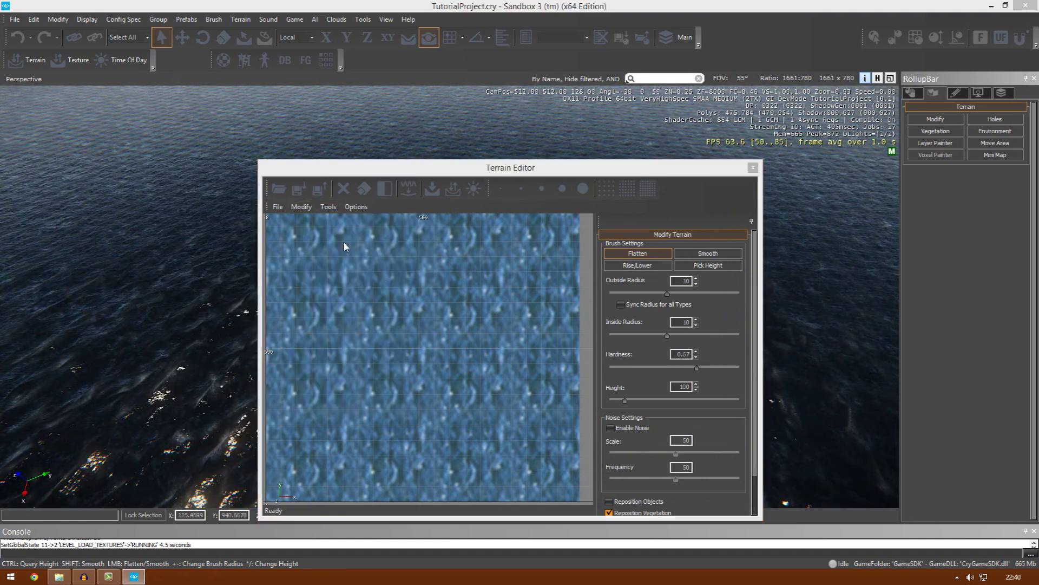
double_click(527, 277)
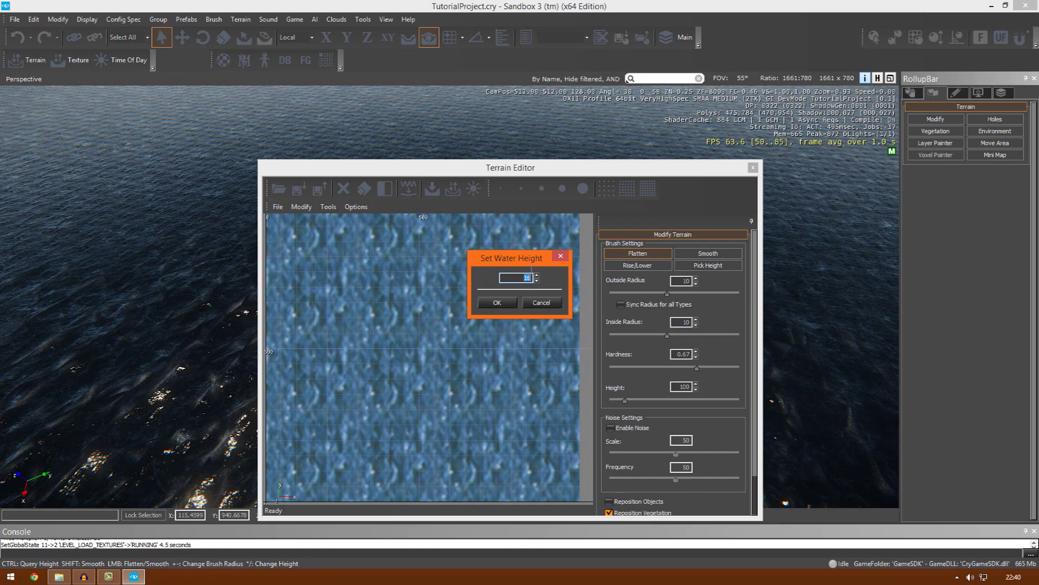
click(542, 302)
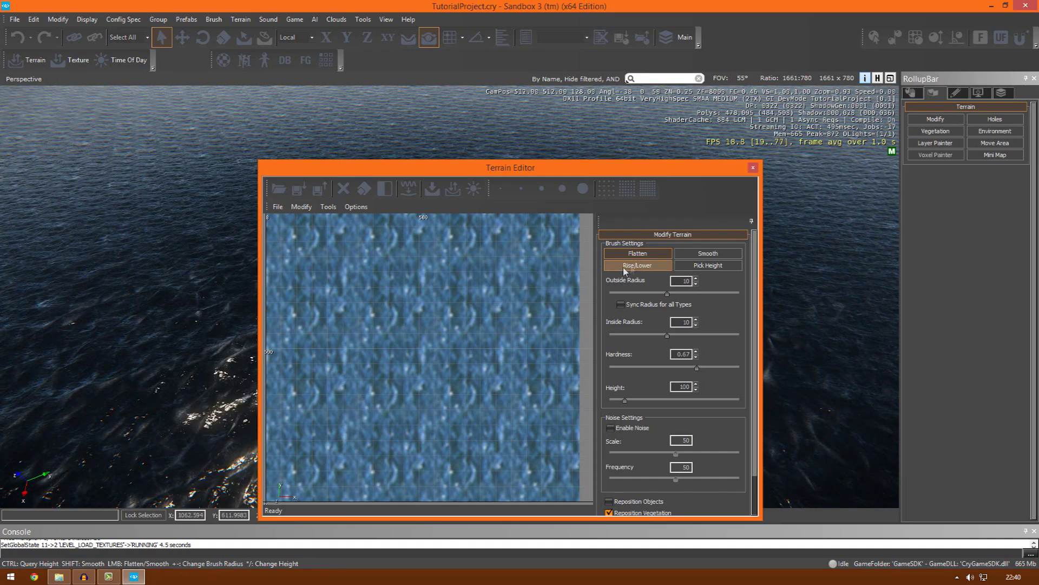
- Flatten an island near the centre of the terrain map at height 18, with outside radius about 71 and inside radius about 33
drag(547, 171, 682, 128)
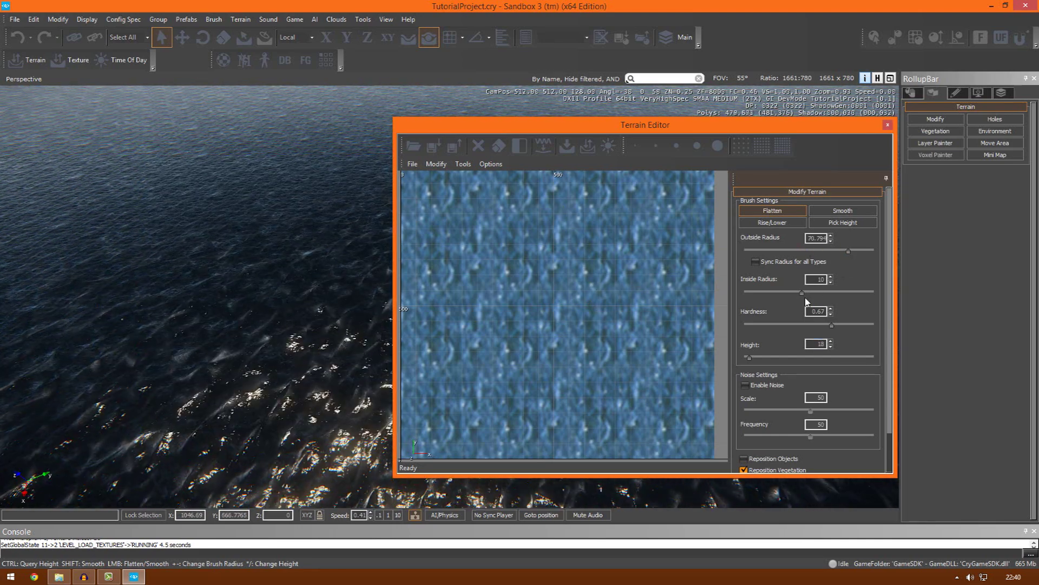
drag(808, 293, 836, 294)
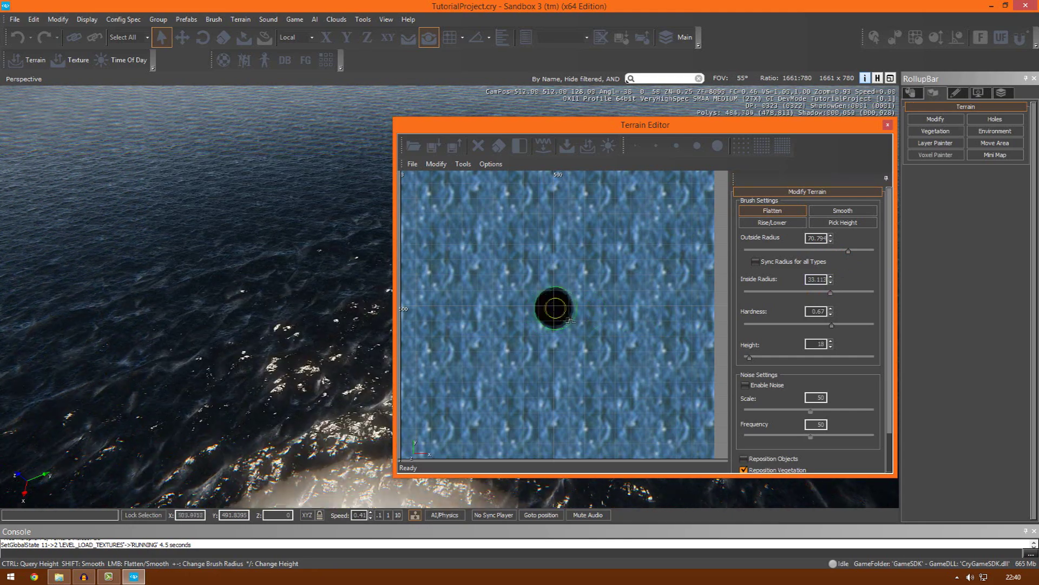
drag(543, 320, 596, 301)
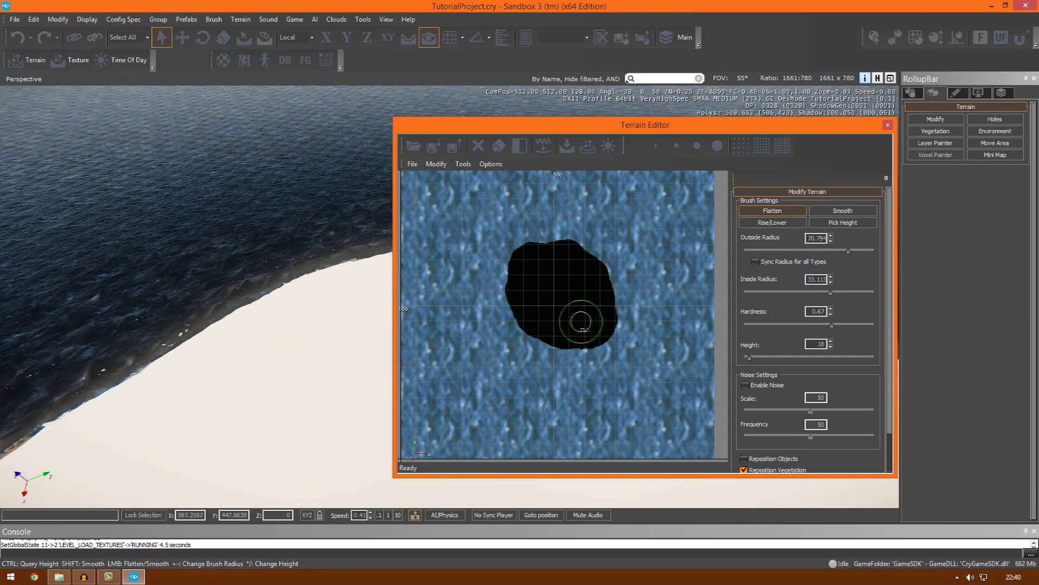
- Extend the island's edge with the Flatten brush in the perspective view, moving the Terrain Editor window out of the way
right_drag(357, 275, 340, 272)
key(shift+s)
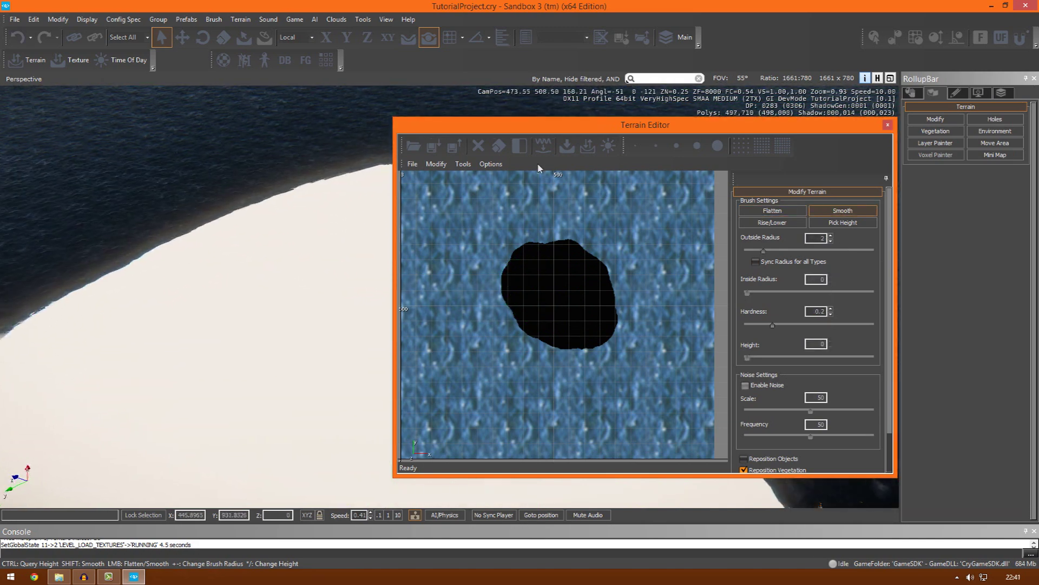
drag(537, 130, 861, 136)
right_drag(558, 364, 561, 367)
mouse_move(561, 367)
mouse_down()
mouse_move(554, 299)
mouse_move(427, 244)
mouse_move(614, 406)
mouse_up()
mouse_move(614, 406)
right_down()
mouse_move(613, 343)
mouse_move(450, 388)
mouse_move(413, 375)
mouse_move(431, 382)
mouse_move(585, 343)
mouse_move(487, 327)
mouse_move(441, 332)
mouse_move(487, 338)
right_up()
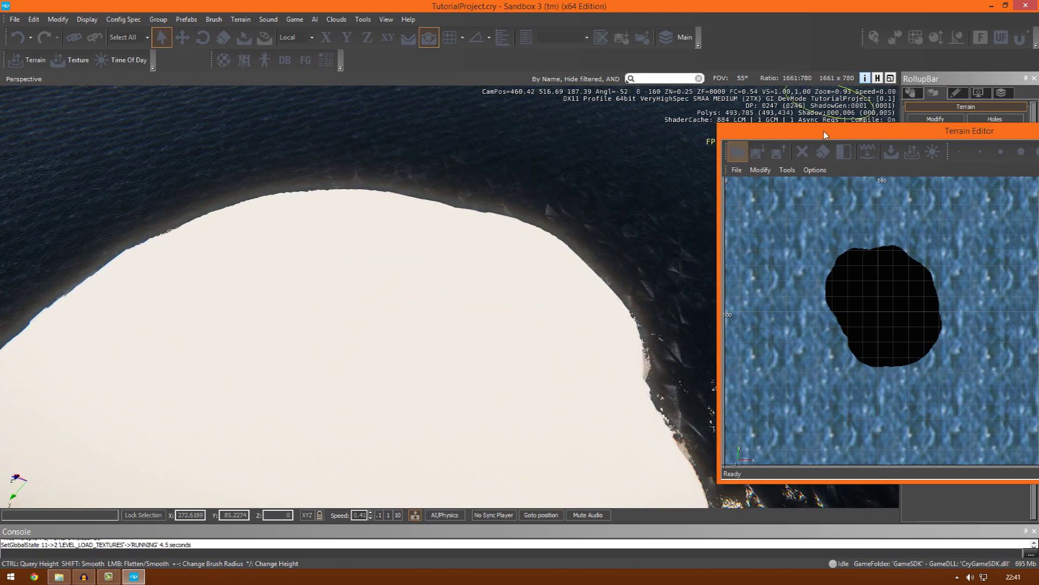
drag(823, 131, 574, 145)
mouse_move(325, 312)
right_down()
mouse_move(360, 313)
mouse_move(311, 359)
mouse_move(495, 349)
right_up()
right_drag(330, 368, 413, 297)
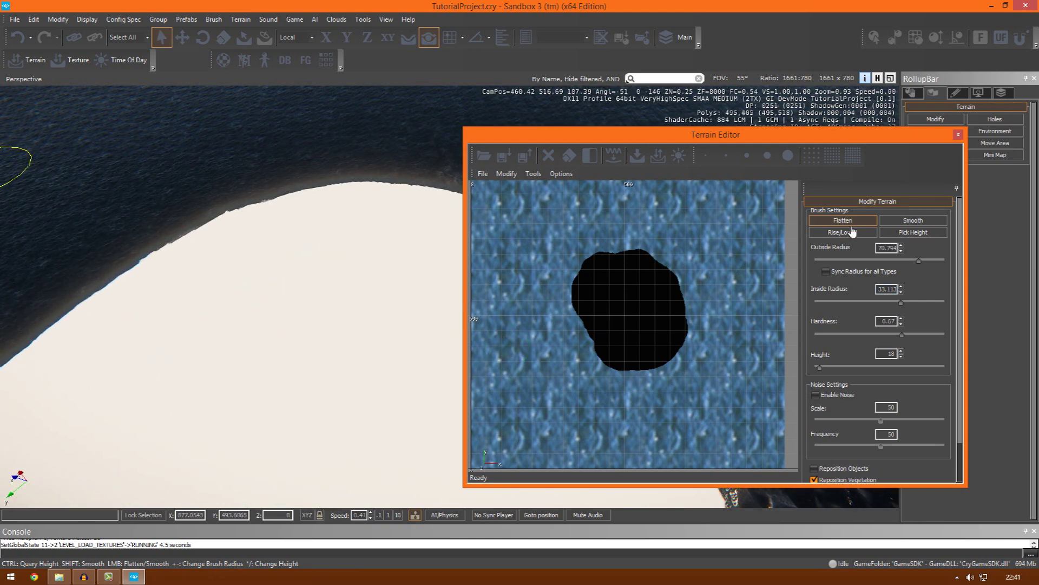
- Raise a hill on the island with the Rise/Lower brush at outside radius about 31, inside radius about 18 and height 11
click(864, 232)
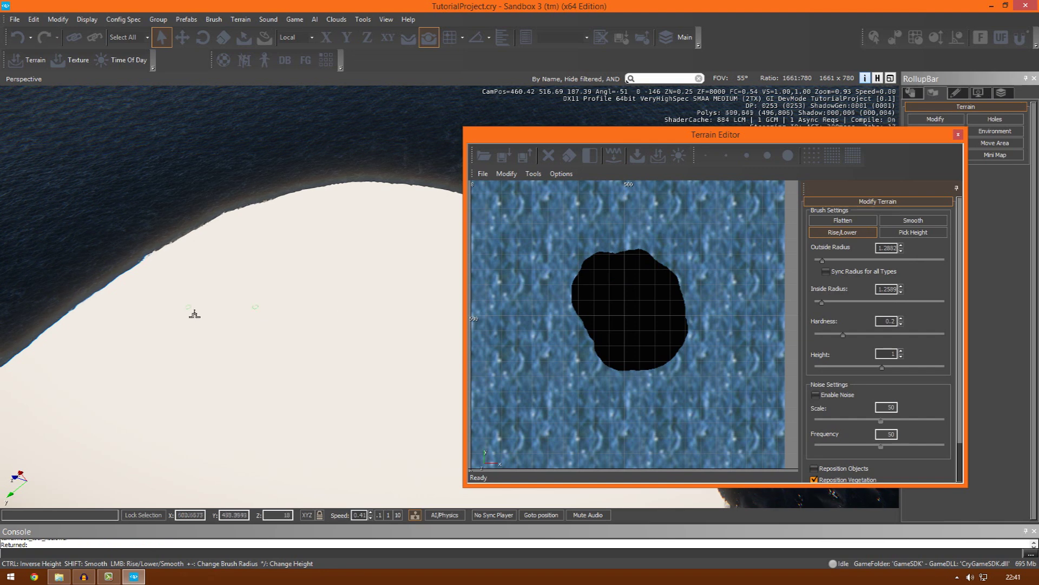
right_drag(199, 314, 196, 313)
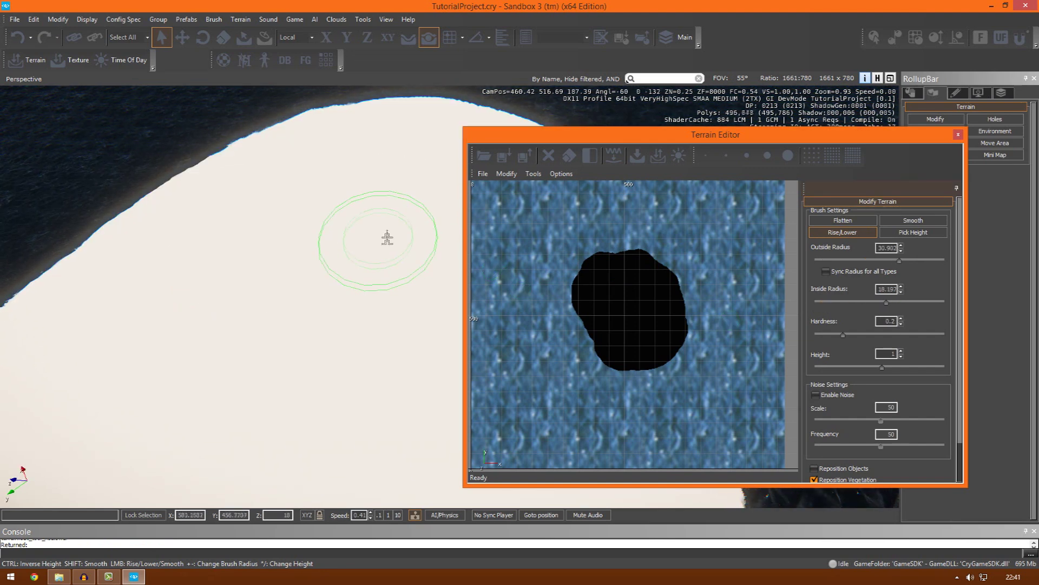
mouse_move(442, 159)
right_down()
mouse_move(423, 165)
mouse_move(447, 170)
right_up()
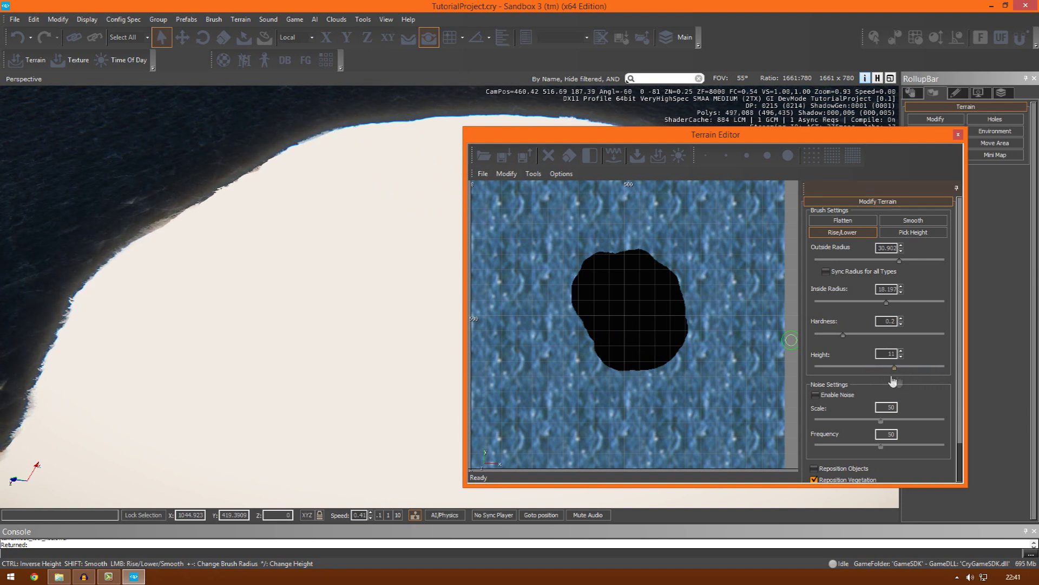
mouse_move(429, 222)
mouse_down()
mouse_move(304, 251)
mouse_move(145, 404)
mouse_move(376, 249)
mouse_move(330, 288)
mouse_up()
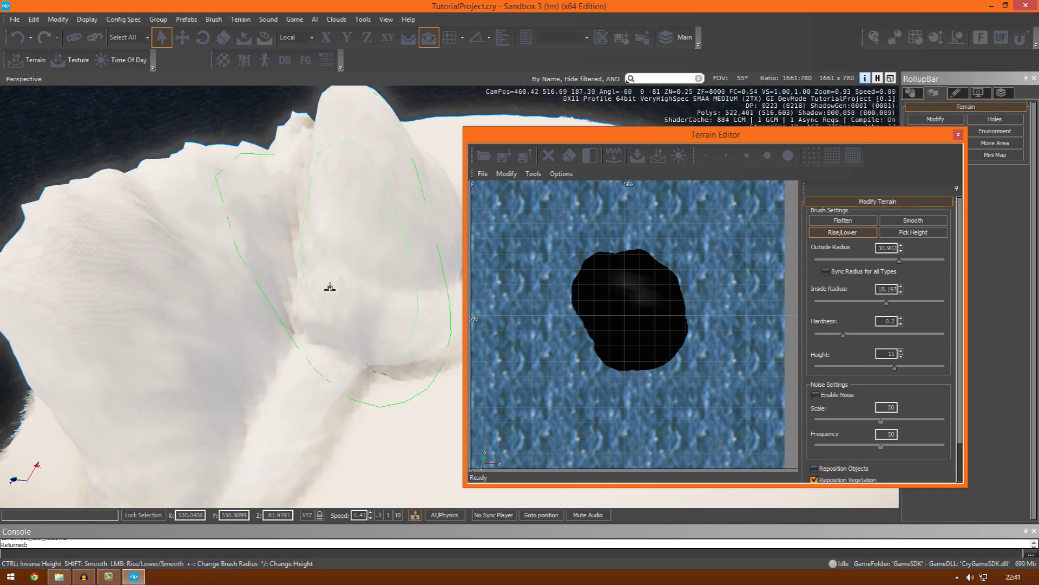
- Undo the last raising stroke on the island and set the Rise/Lower brush height to 5
right_drag(330, 287, 358, 275)
right_drag(469, 257, 320, 281)
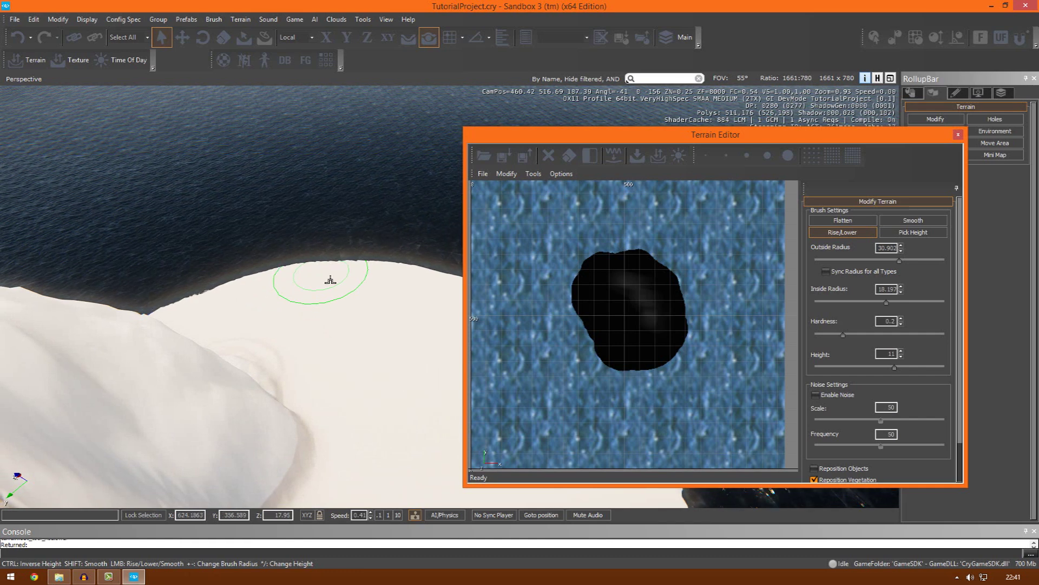
key(ctrl+z)
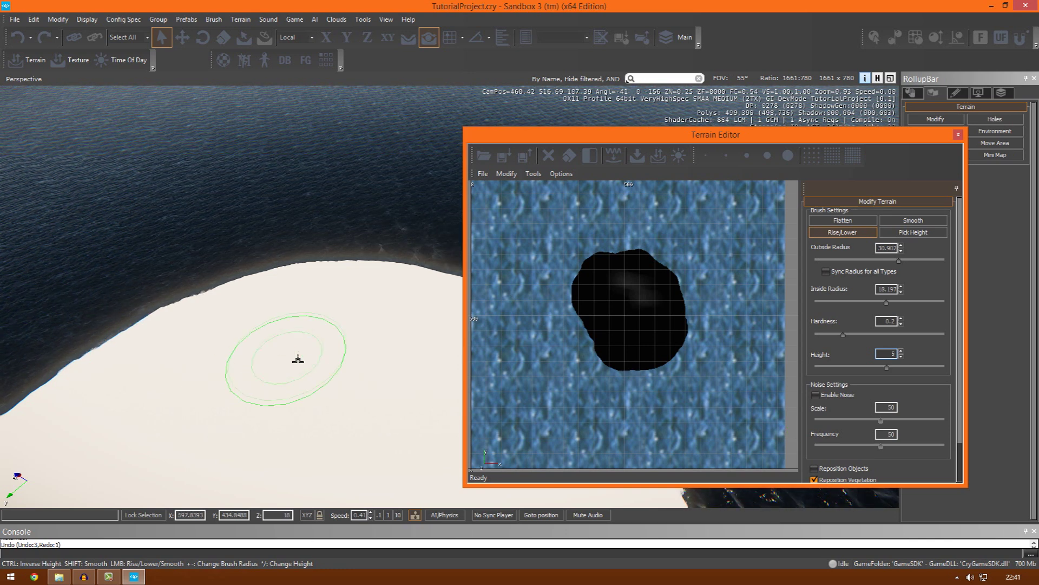
- Try raising a ridge along the island's edge with the Rise/Lower brush at height 5
mouse_move(272, 362)
mouse_down()
mouse_move(114, 439)
mouse_move(152, 374)
mouse_move(327, 307)
mouse_move(335, 336)
mouse_up()
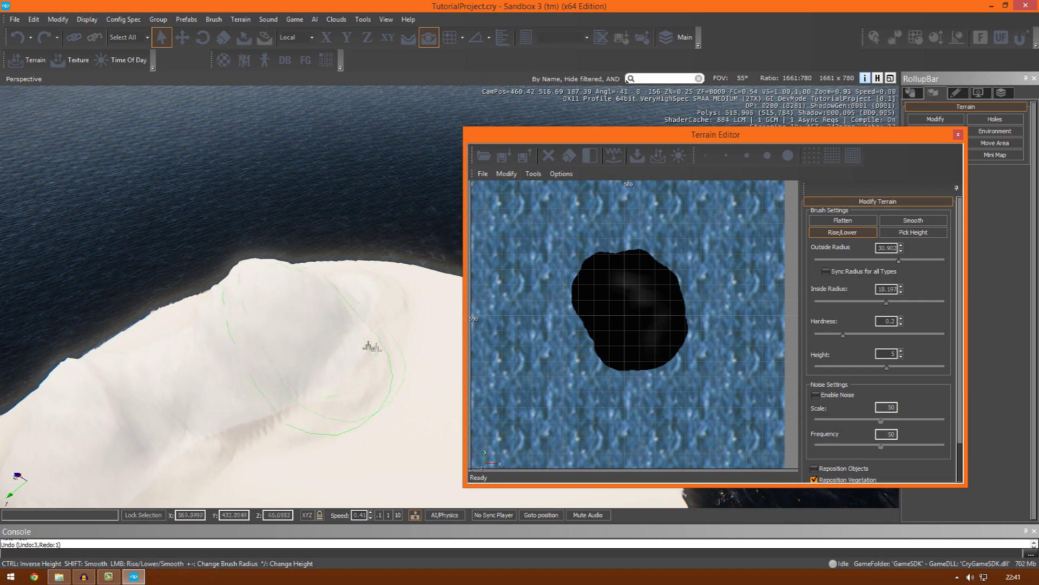
right_drag(334, 335, 274, 346)
key(s)
right_drag(383, 348, 281, 363)
key(d)
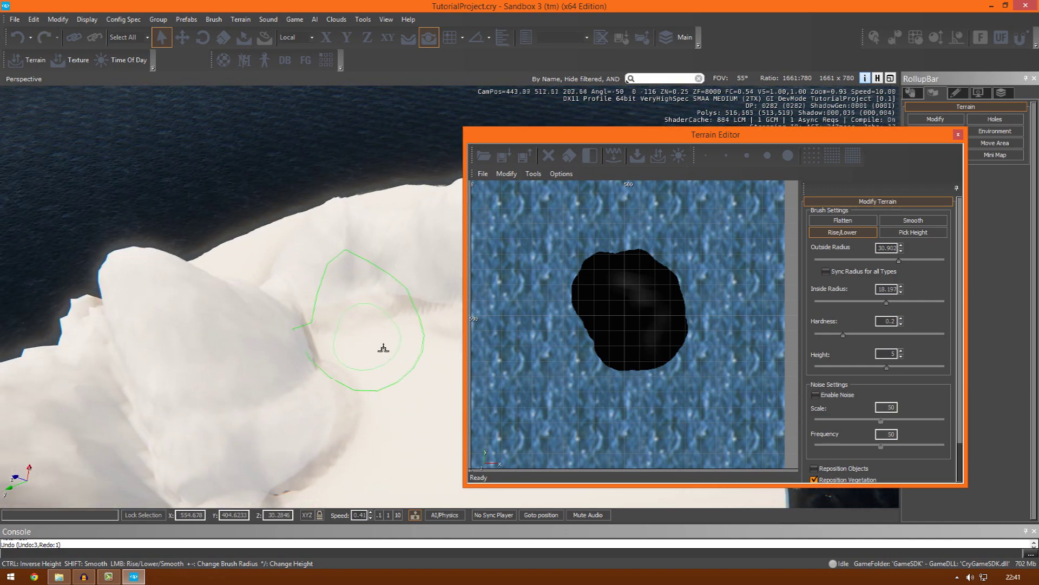
- Undo the last two raising strokes on the island
key(ctrl+z)
right_drag(383, 349, 419, 365)
key(ctrl+z)
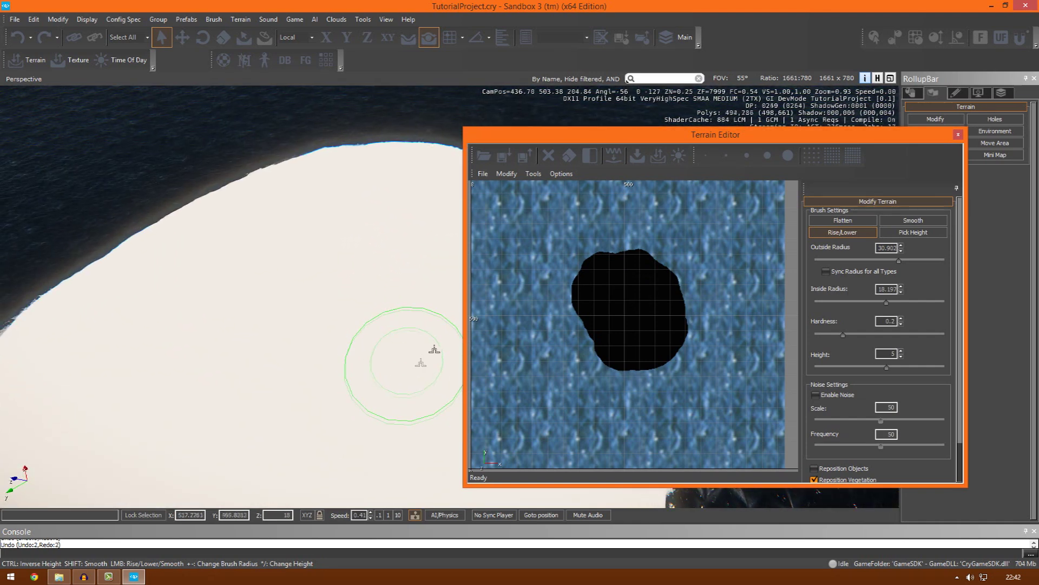
- Raise a chain of hills along one side of the island with the Rise/Lower brush, keeping the Terrain Editor window out of the way
drag(683, 144, 887, 138)
right_drag(477, 307, 480, 304)
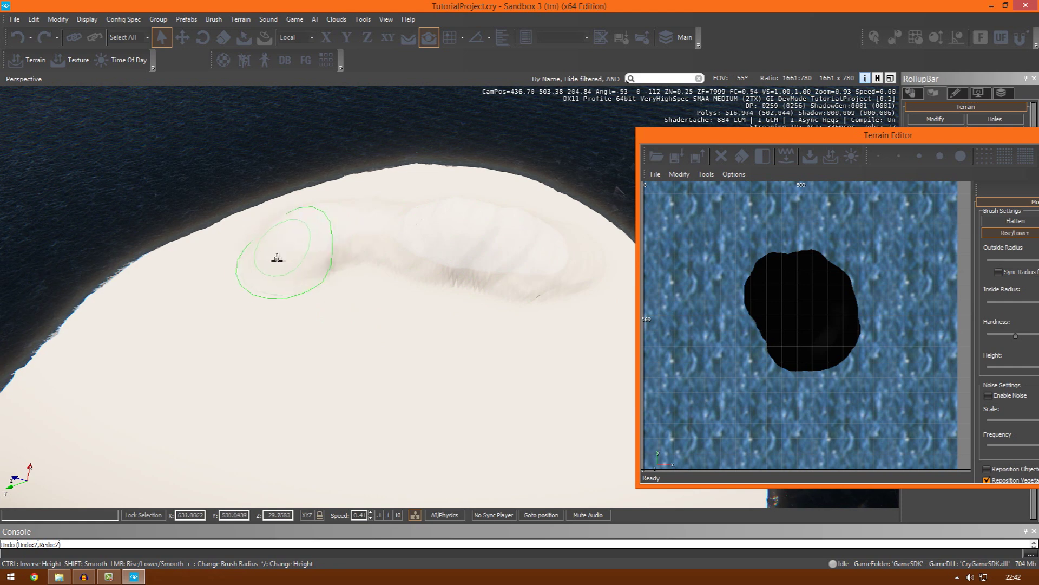
mouse_move(130, 376)
mouse_down()
mouse_move(348, 318)
mouse_move(341, 310)
mouse_move(526, 269)
mouse_up()
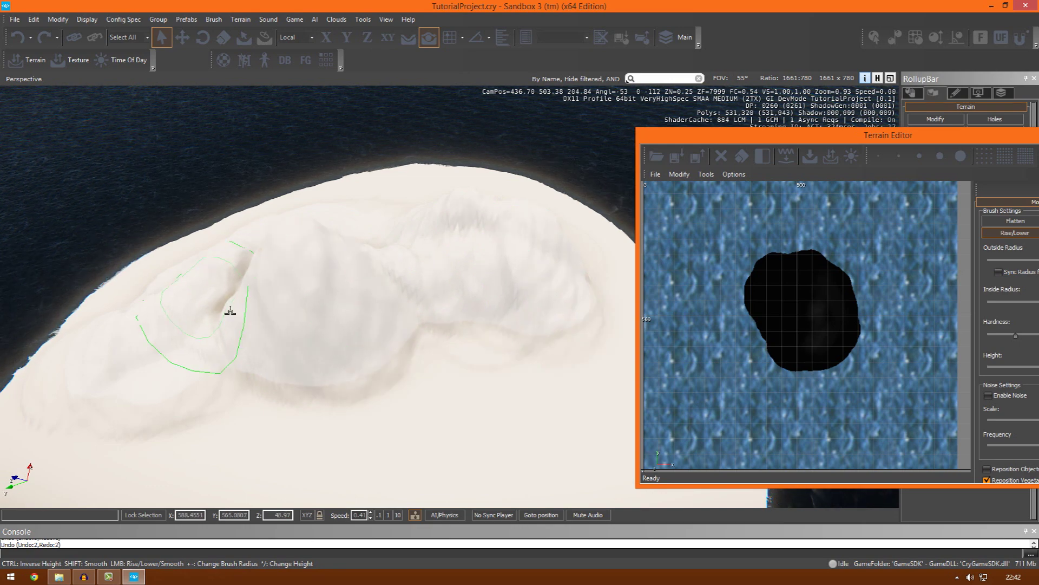
- Set the Flatten brush to height 14, outside radius about 10.7 and inside radius about 1.6, and cut a notch into the shoreline
right_drag(490, 303, 436, 313)
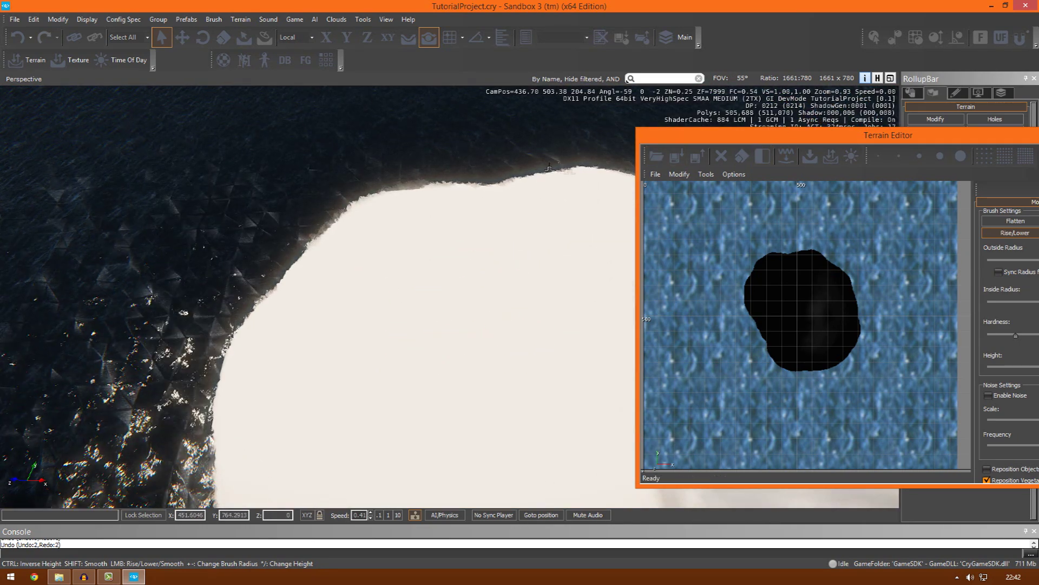
drag(693, 135, 573, 118)
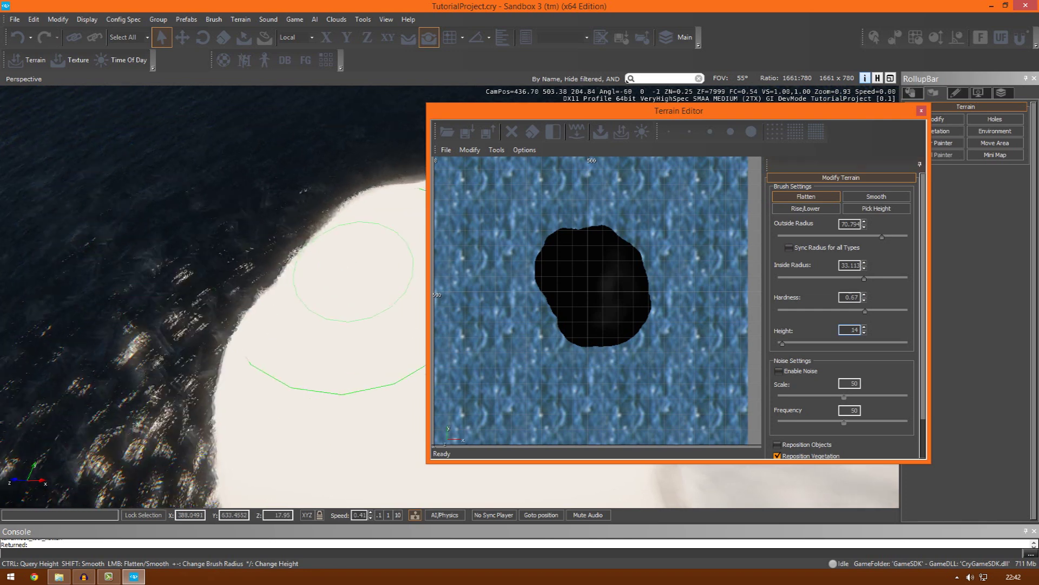
right_drag(355, 303, 990, 266)
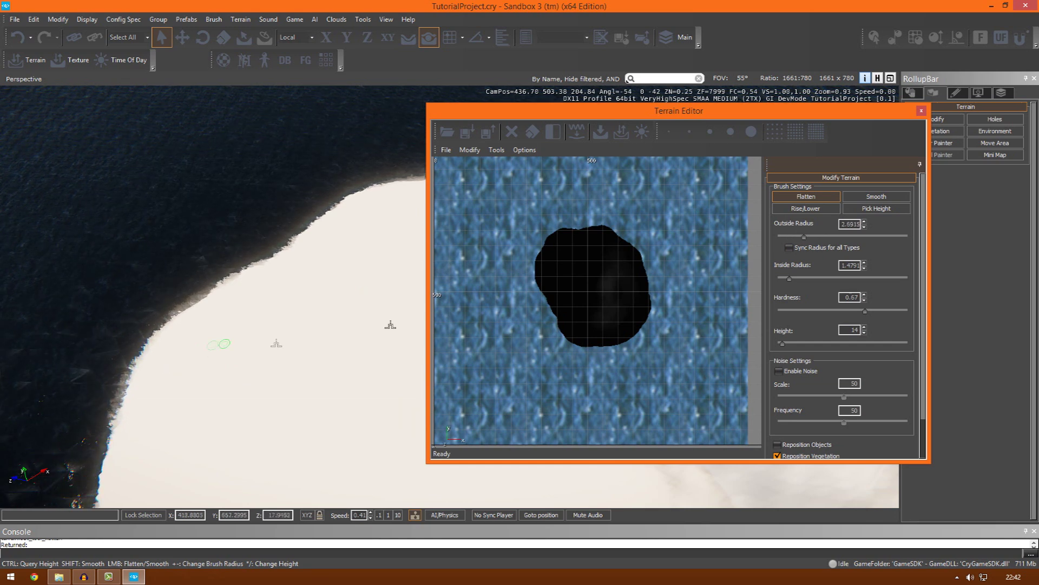
click(792, 277)
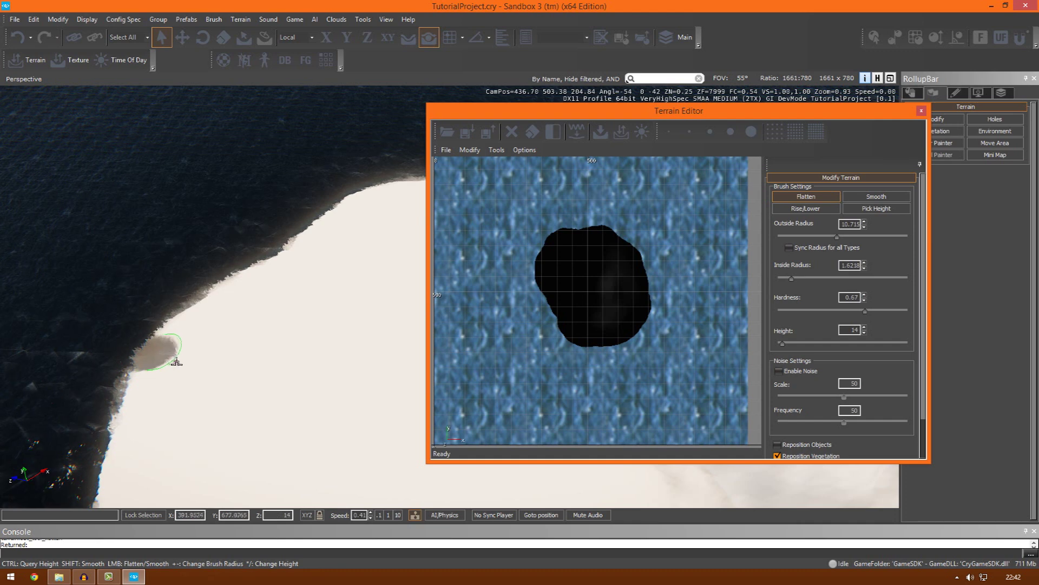
- Carve a winding river channel across the island from shore to shore with the Flatten brush at height 14
right_drag(286, 388, 371, 452)
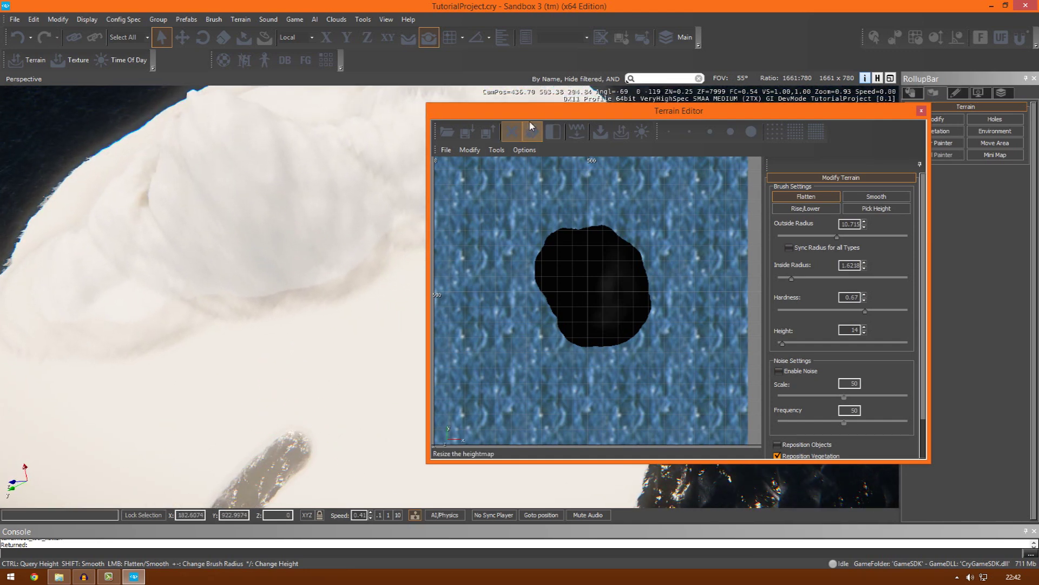
drag(529, 115, 698, 147)
drag(301, 441, 588, 419)
right_drag(415, 400, 504, 372)
mouse_move(511, 370)
mouse_down()
mouse_move(558, 362)
mouse_move(563, 347)
mouse_move(433, 461)
mouse_move(413, 494)
mouse_up()
right_drag(412, 494, 512, 391)
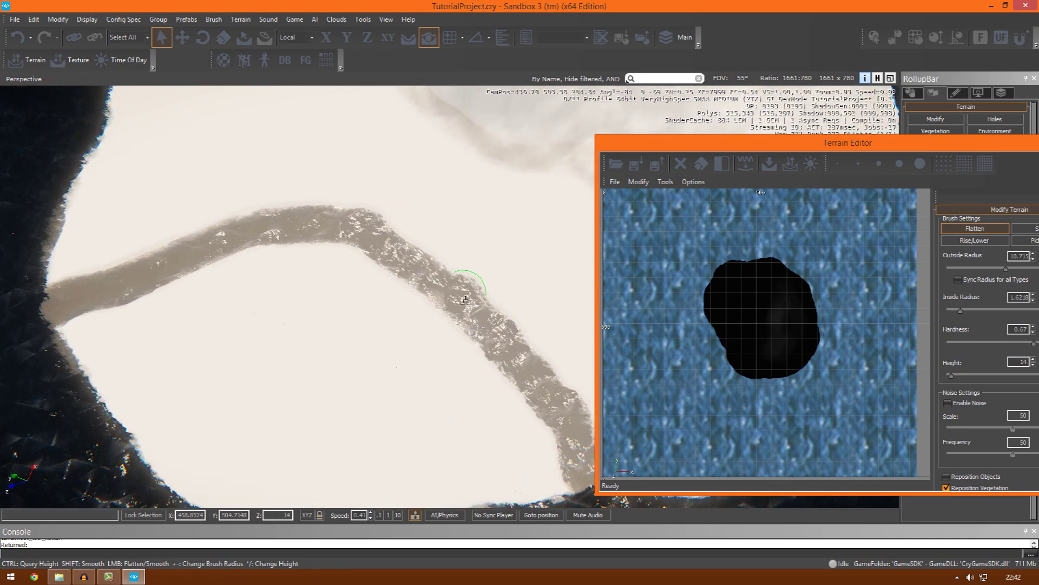
mouse_move(441, 289)
mouse_down()
mouse_move(348, 238)
mouse_move(297, 232)
mouse_move(187, 263)
mouse_up()
- Choose the Smooth brush for the river bank and move the Terrain Editor window clear of the channel
mouse_move(370, 344)
right_down()
mouse_move(391, 333)
mouse_move(349, 317)
mouse_move(222, 173)
right_up()
key(w)
mouse_move(296, 321)
right_down()
mouse_move(309, 304)
mouse_move(389, 287)
mouse_move(563, 279)
mouse_move(265, 326)
right_up()
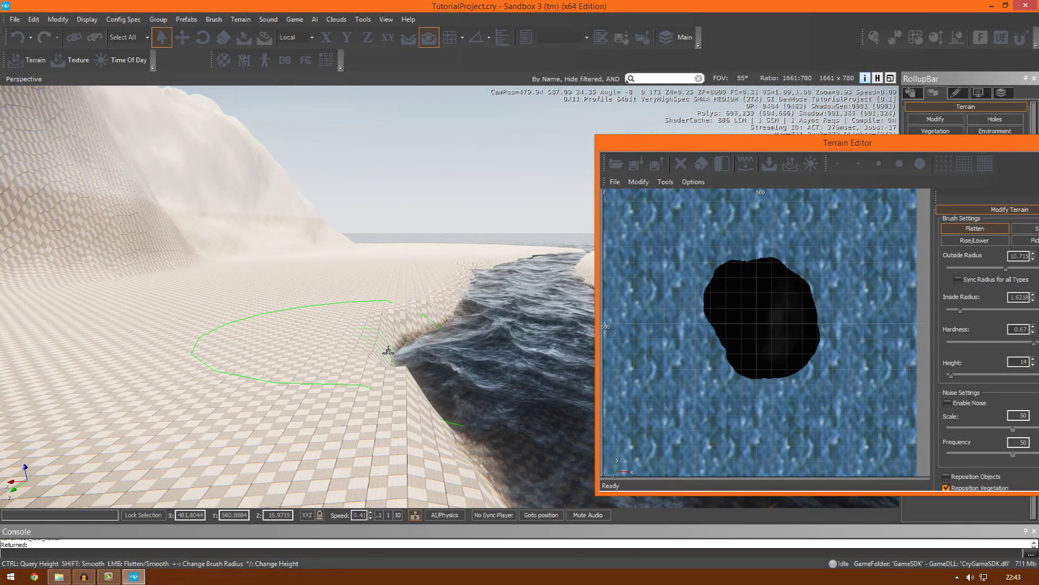
drag(858, 143, 604, 143)
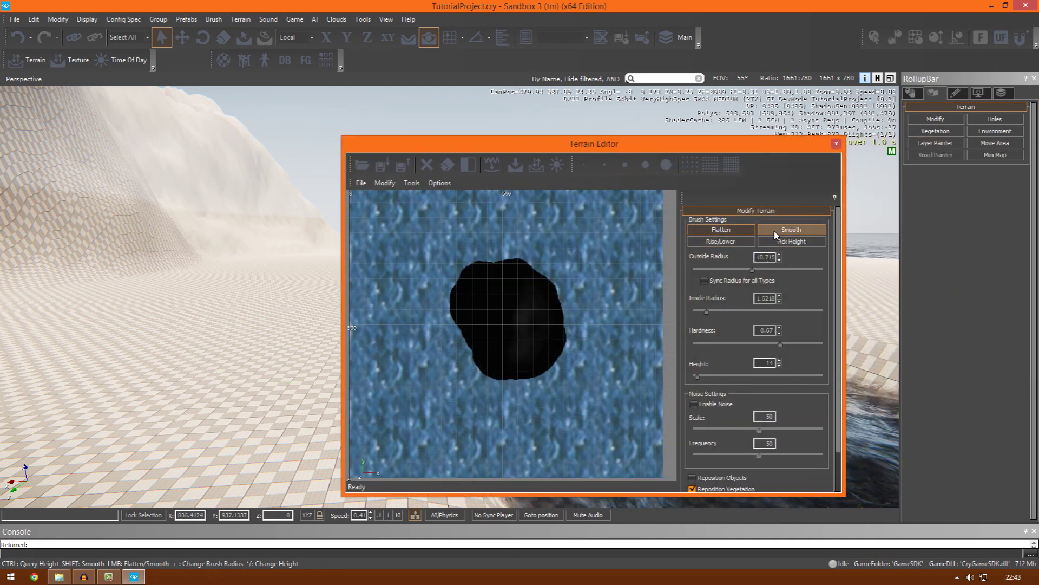
drag(723, 148, 312, 148)
right_drag(594, 381, 462, 414)
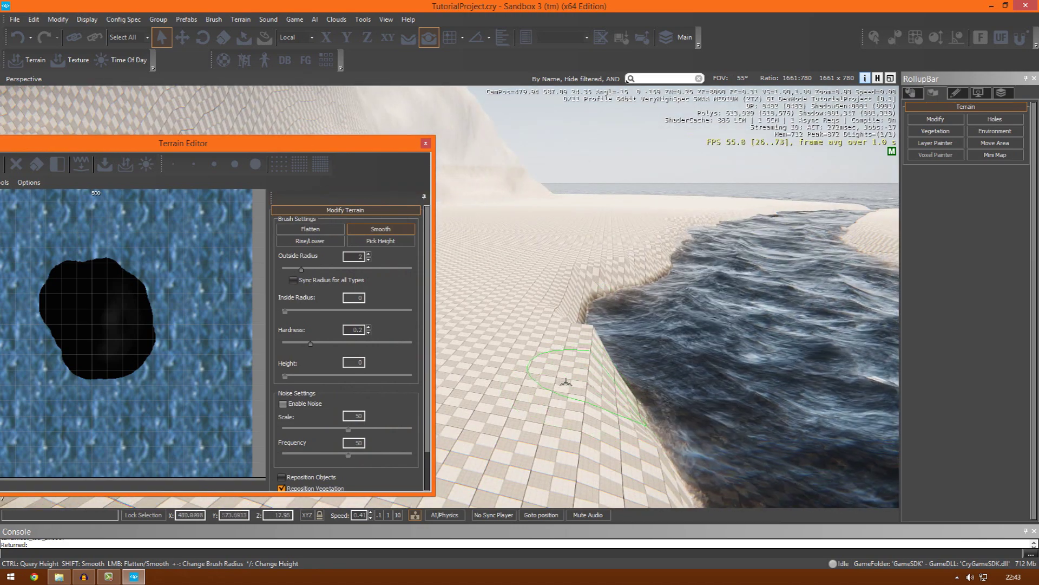
- Set the Smooth brush's outside radius to about 13.5 and soften the steep edges of the river bank
drag(297, 140, 418, 128)
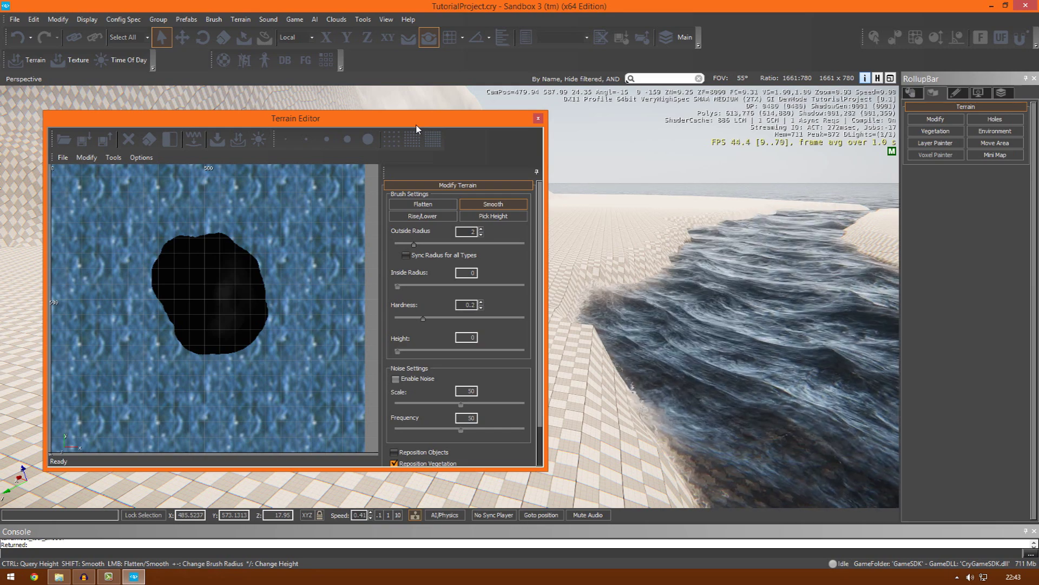
right_drag(619, 275, 590, 290)
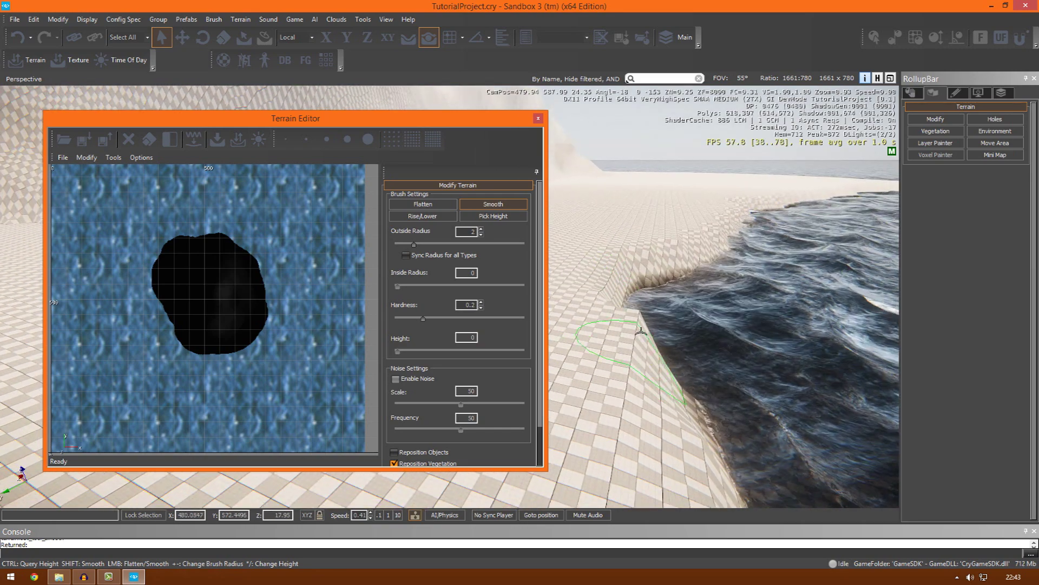
drag(414, 244, 459, 244)
mouse_move(649, 338)
mouse_down()
mouse_move(756, 230)
mouse_move(850, 200)
mouse_up()
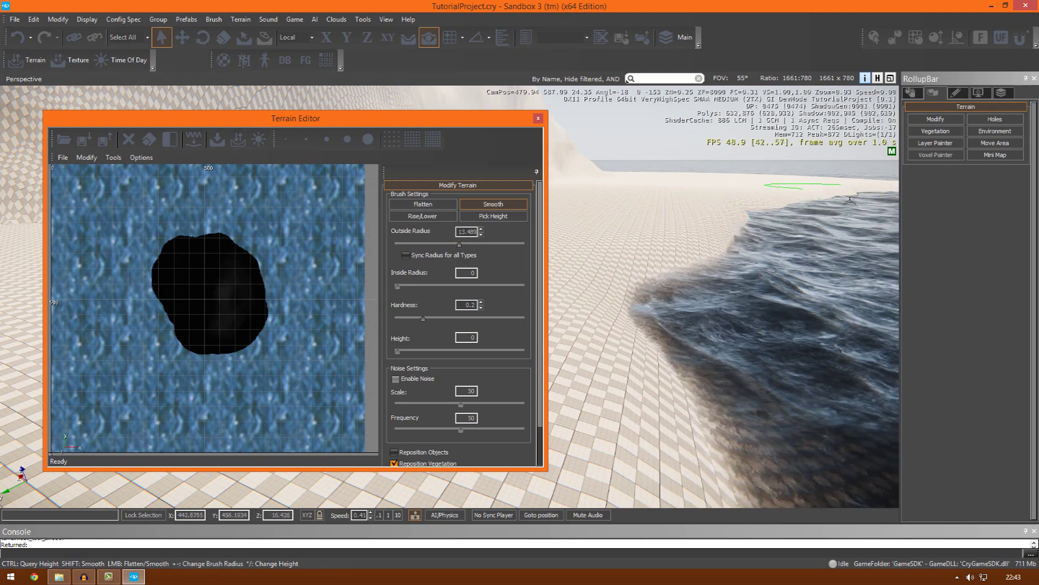
right_drag(634, 346, 704, 336)
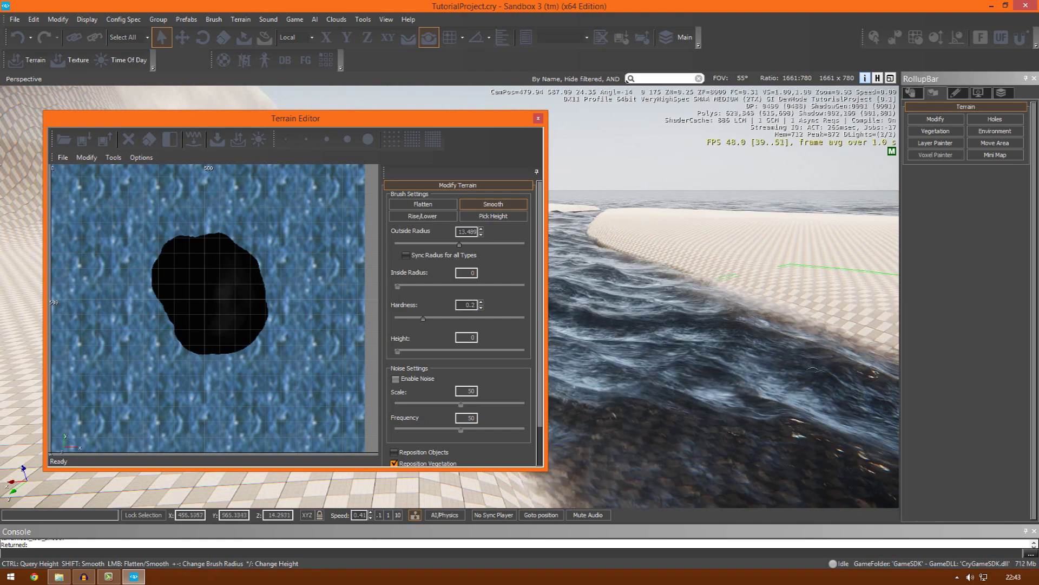
right_drag(647, 260, 806, 279)
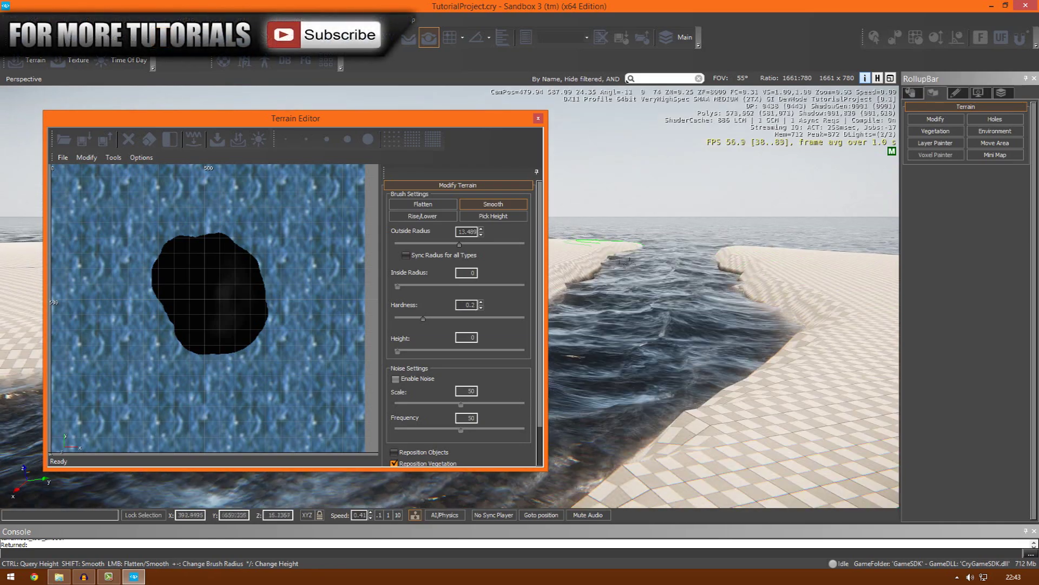
click(83, 575)
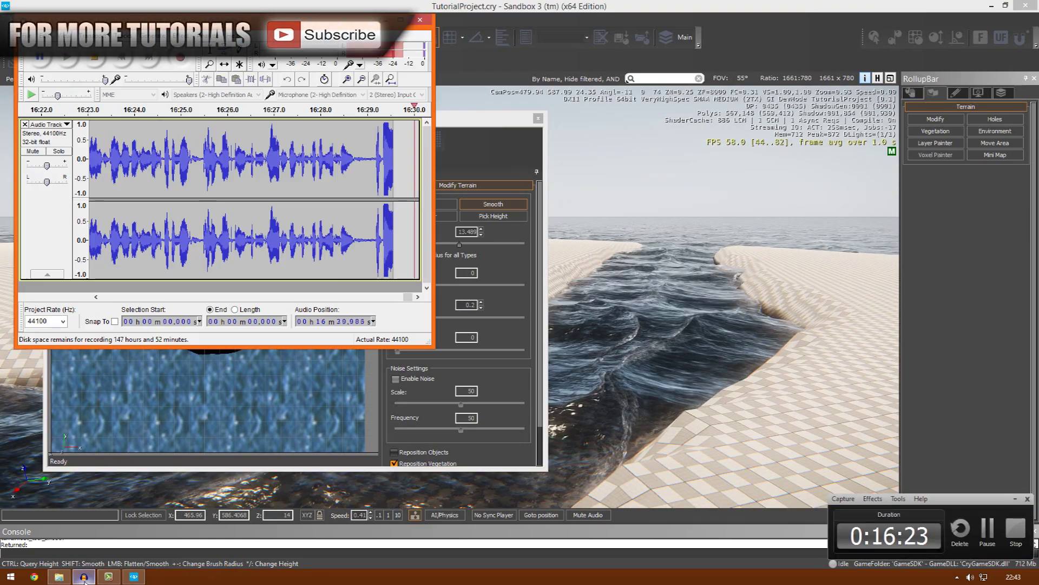